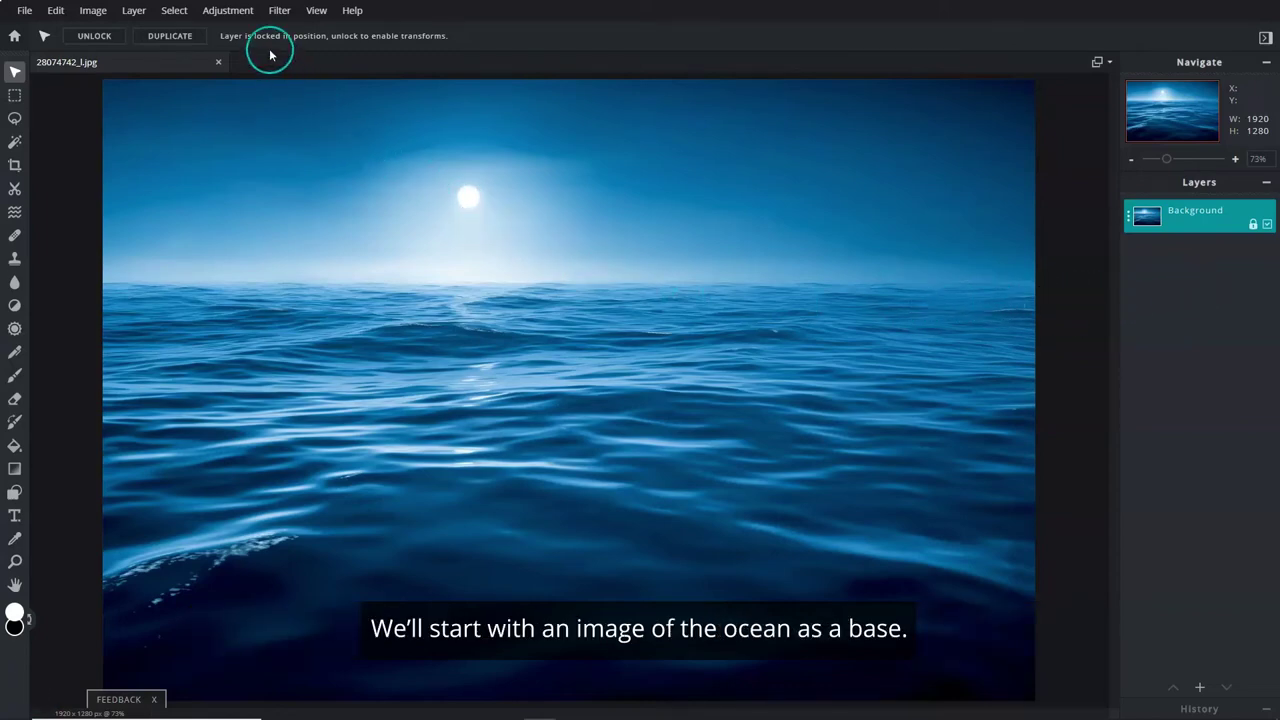
Step: Darken the ocean photo with Highlights -131 and Shadows -129
left_click(249, 17)
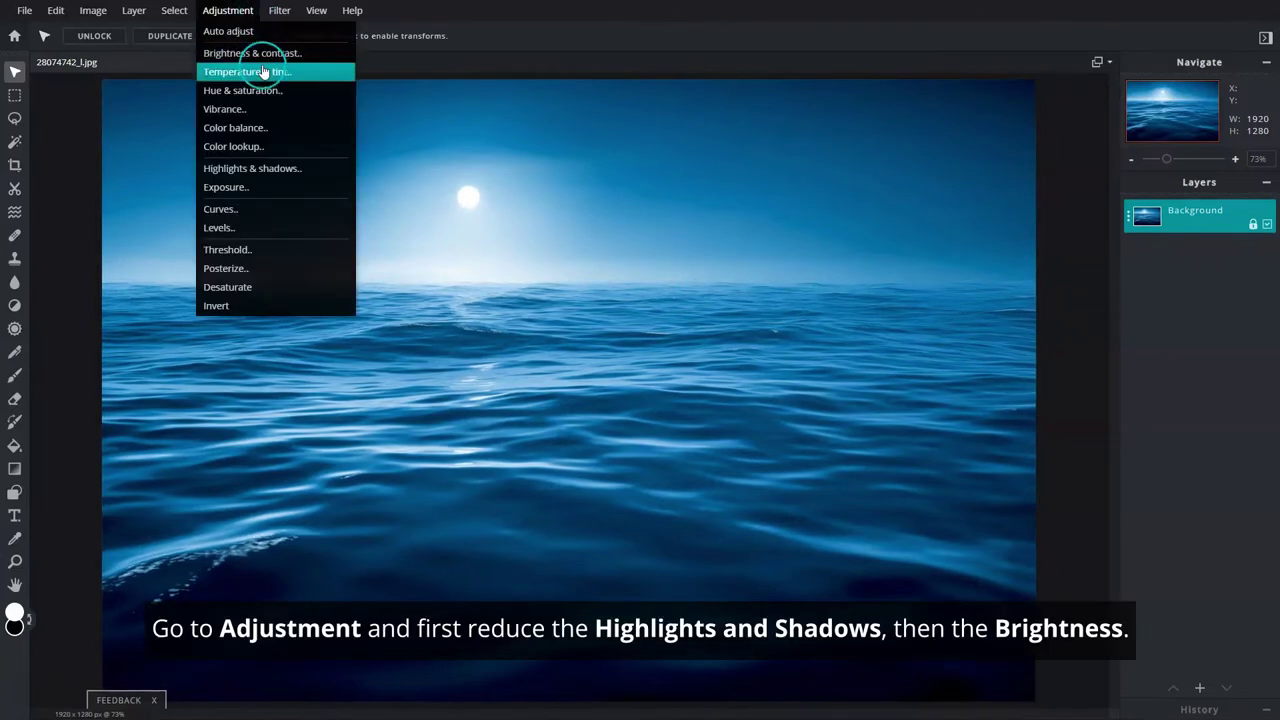
left_click(313, 176)
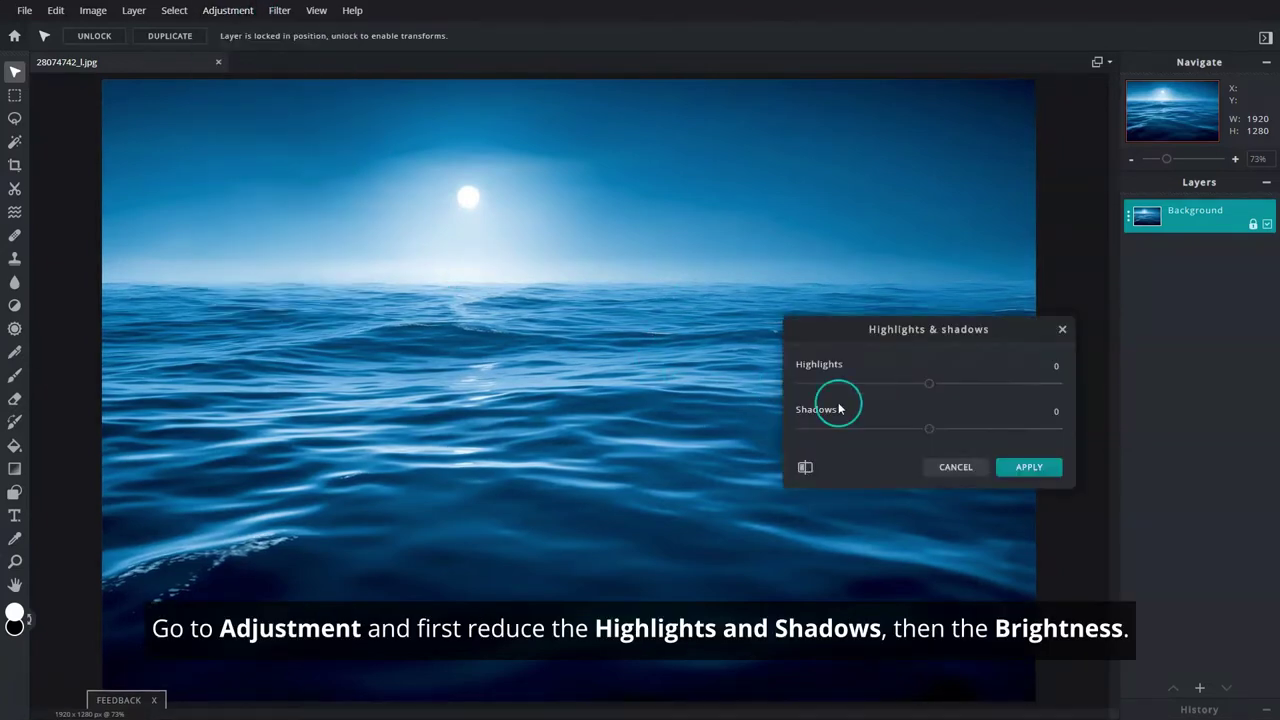
left_click_drag(929, 383, 848, 387)
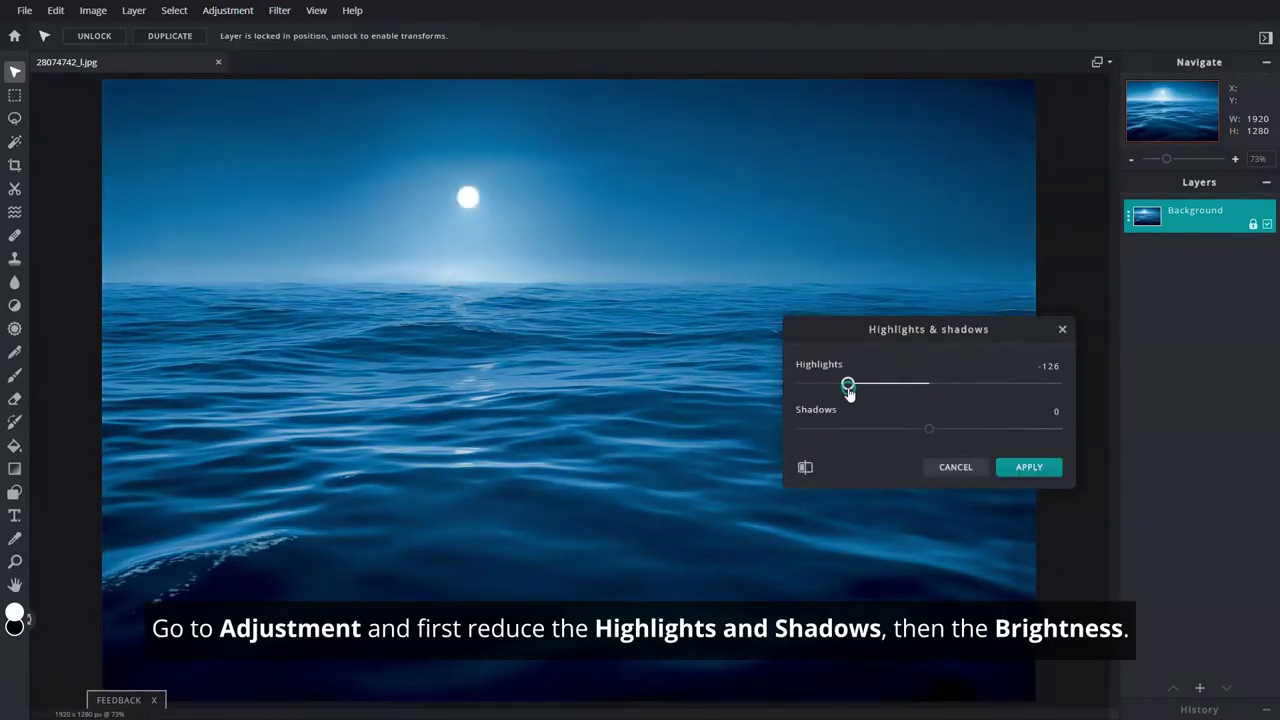
left_click_drag(929, 428, 866, 439)
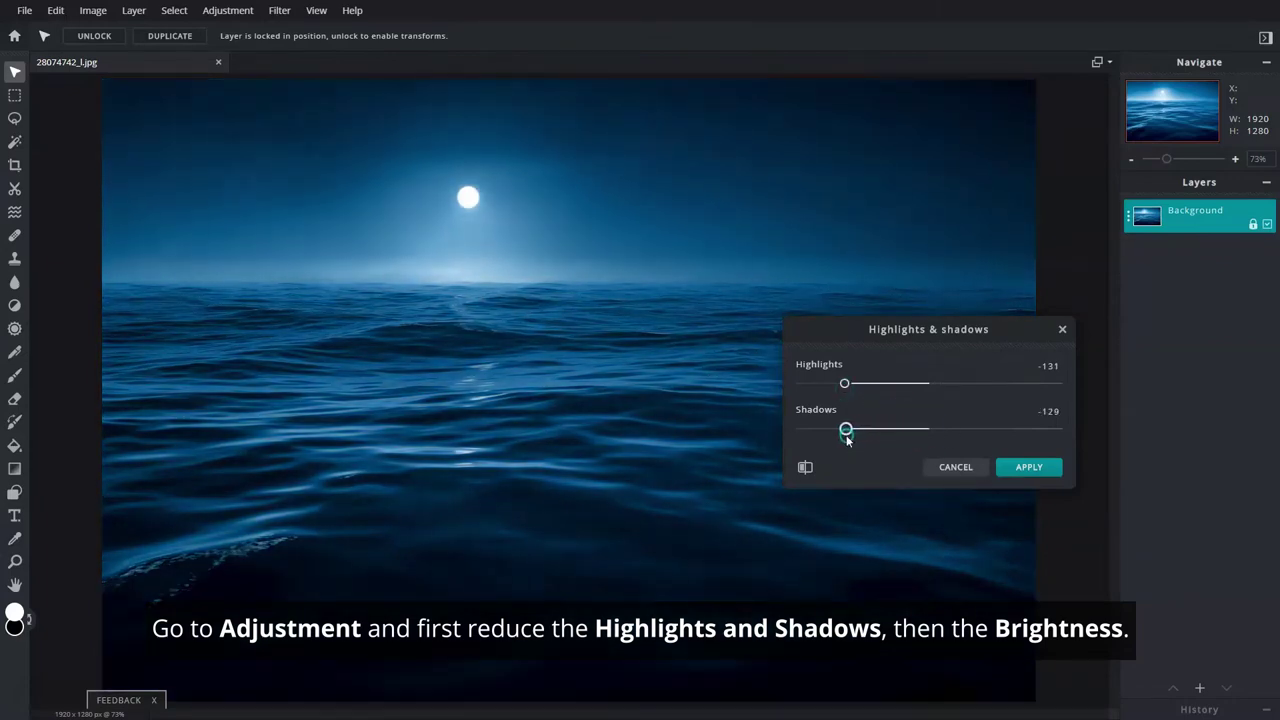
left_click(1022, 470)
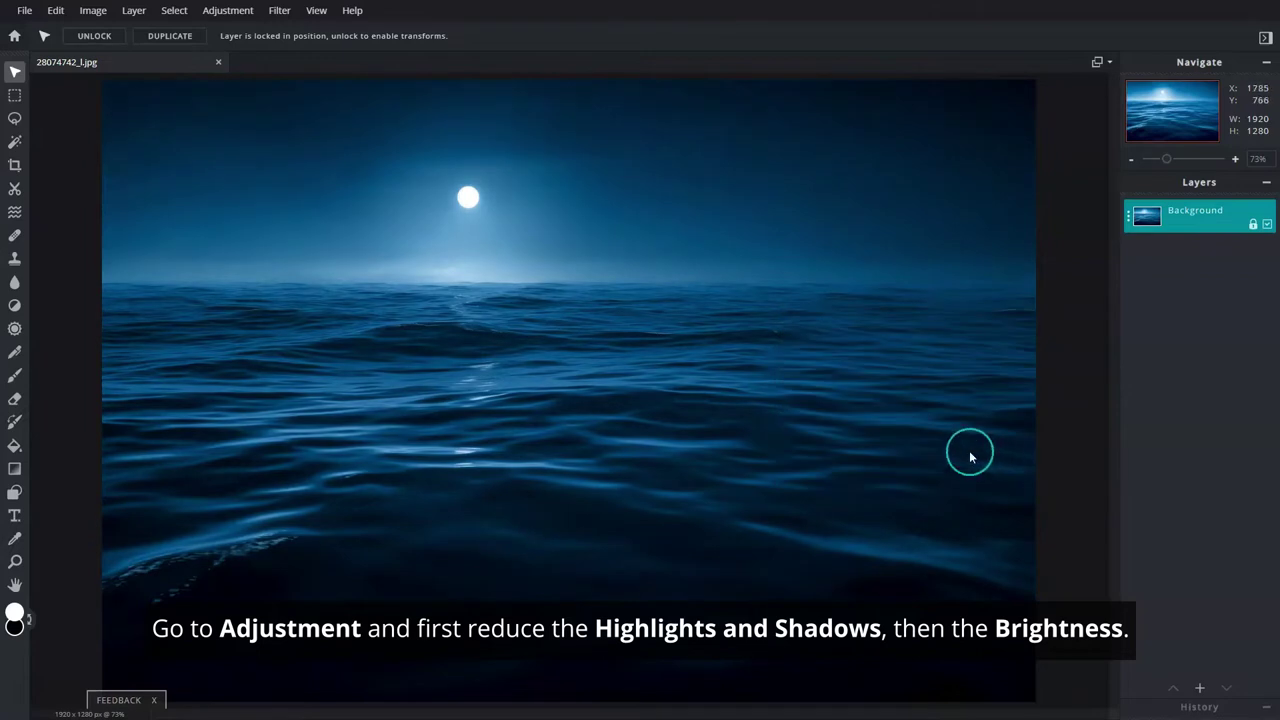
Step: Lower the photo's brightness to -18
left_click(240, 11)
left_click(318, 53)
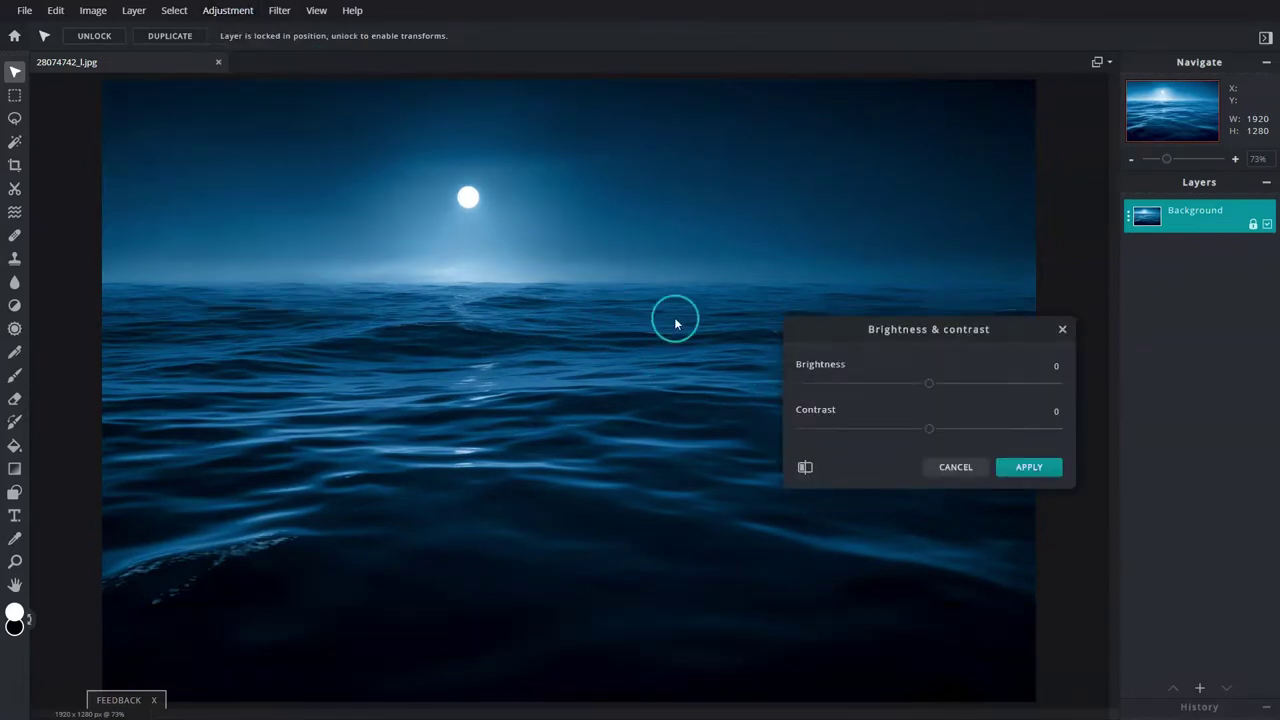
left_click_drag(929, 383, 906, 389)
left_click(1029, 467)
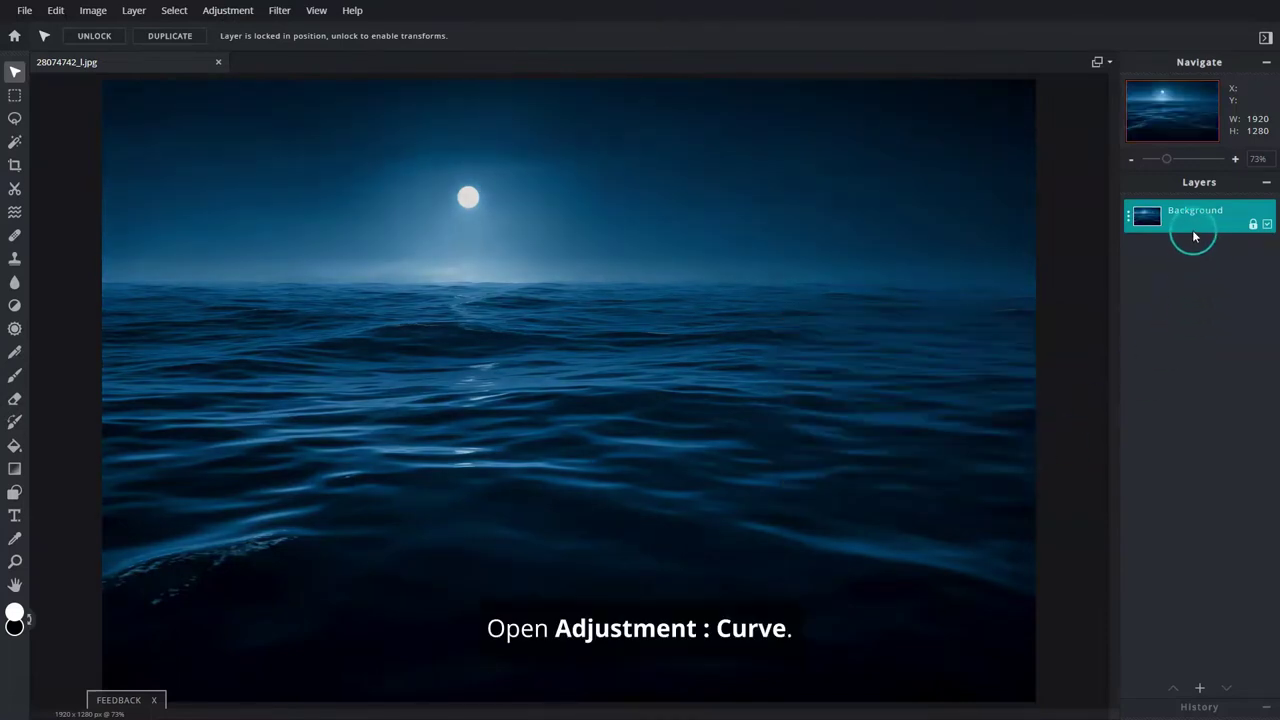
Step: Raise the midpoint of the RGB curve to brighten the midtones
key("t")
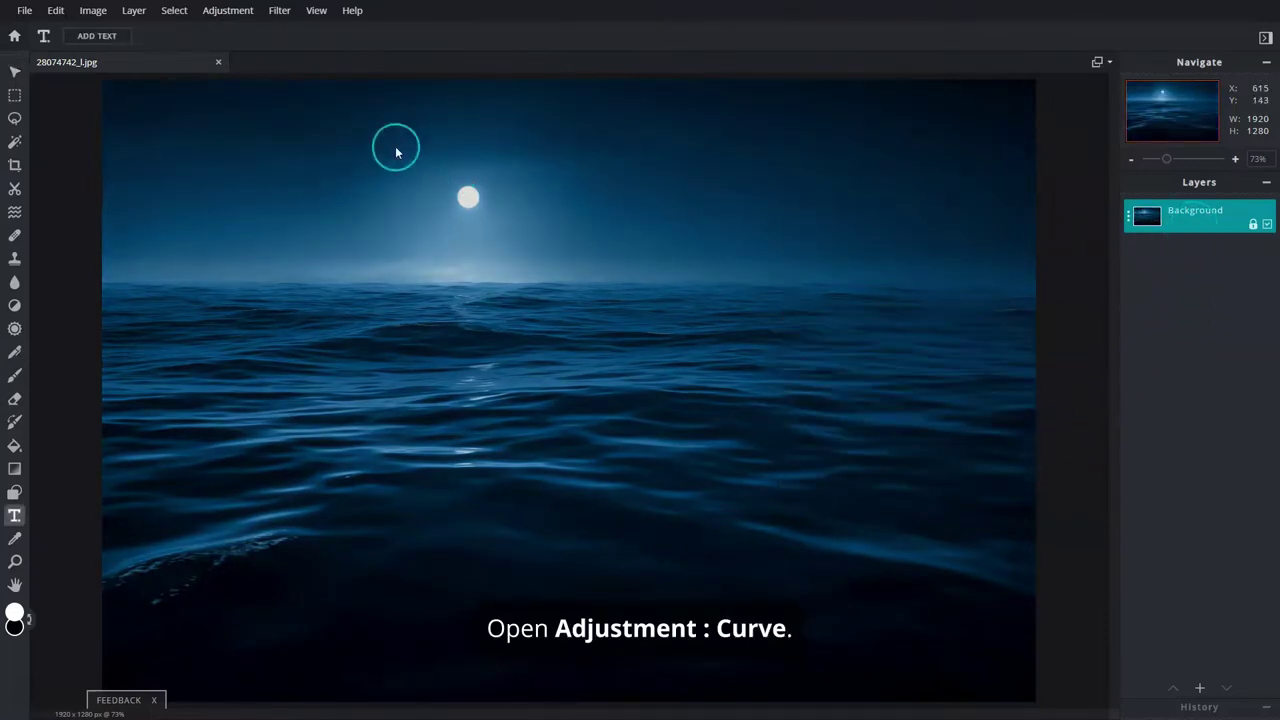
left_click(246, 18)
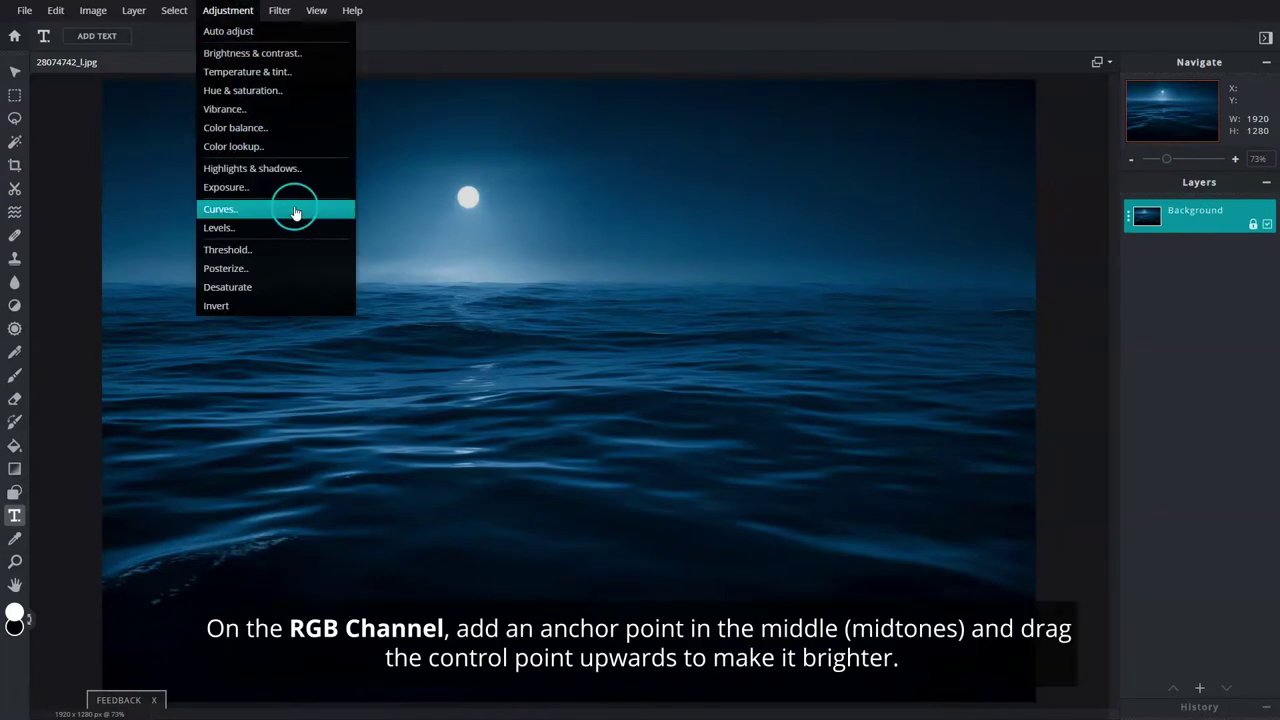
left_click(294, 208)
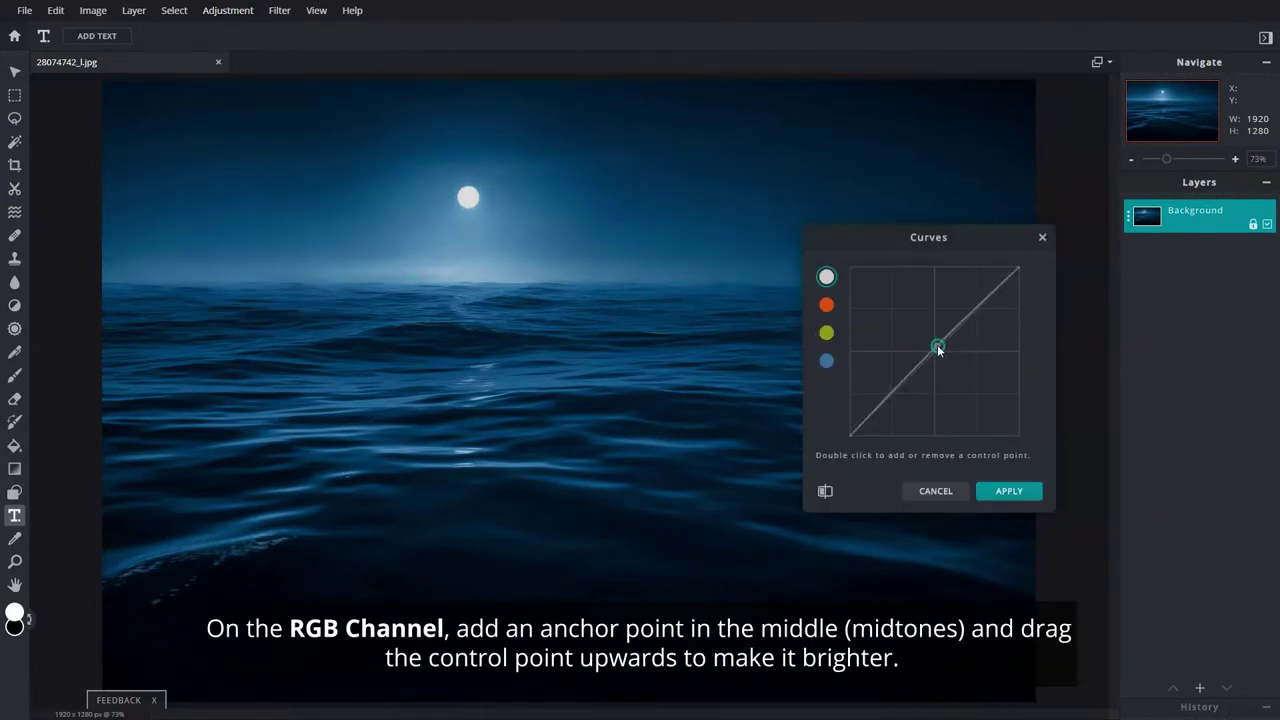
left_click_drag(937, 348, 939, 336)
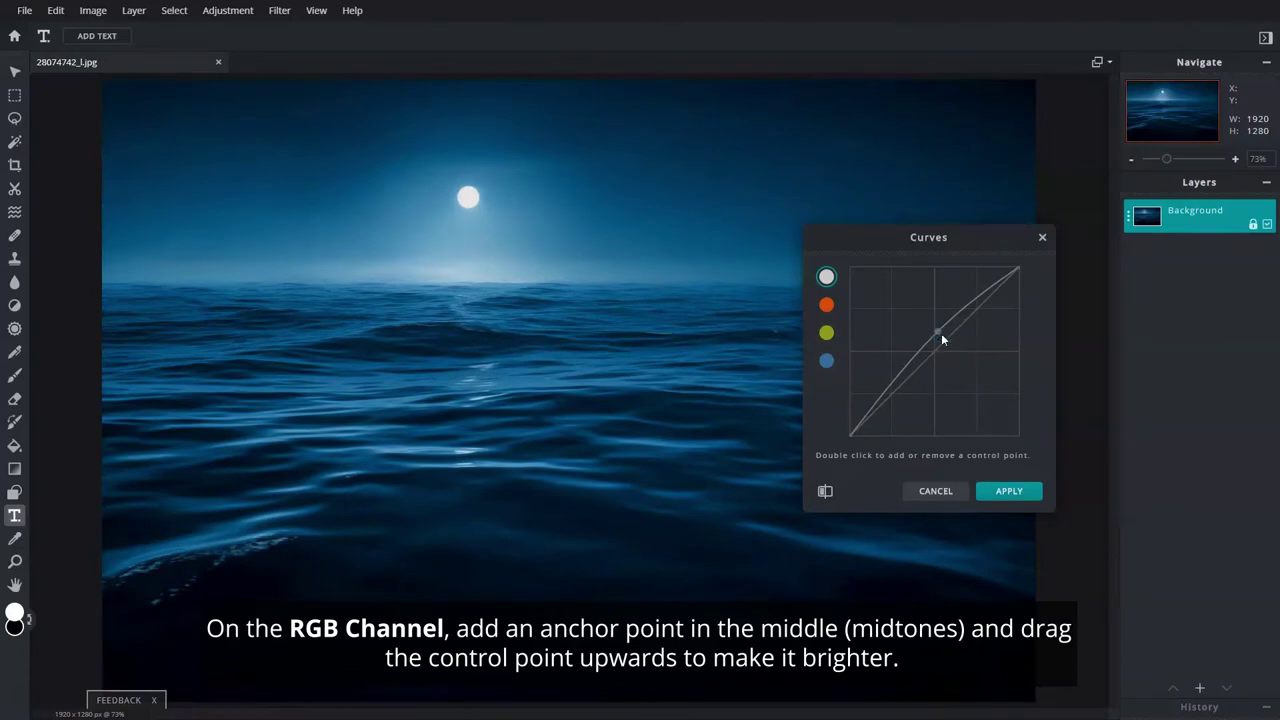
left_click(1027, 493)
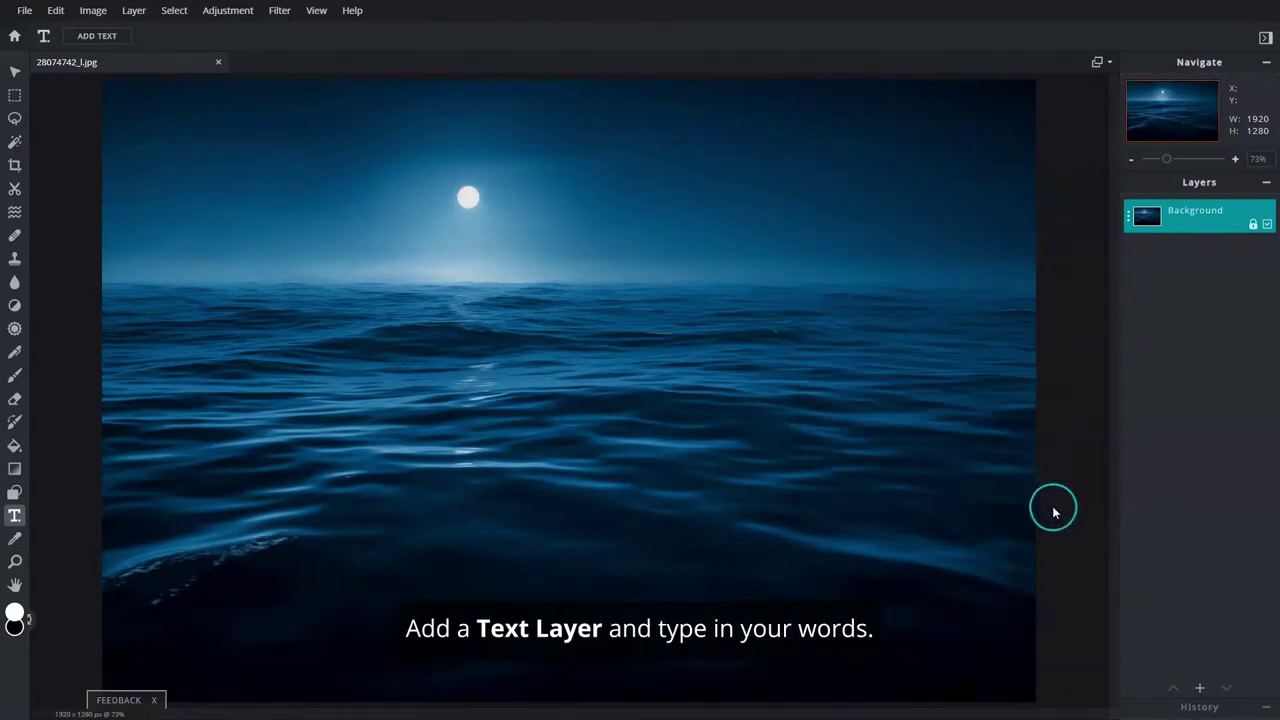
Step: Add a text layer reading FLOW
left_click(1199, 688)
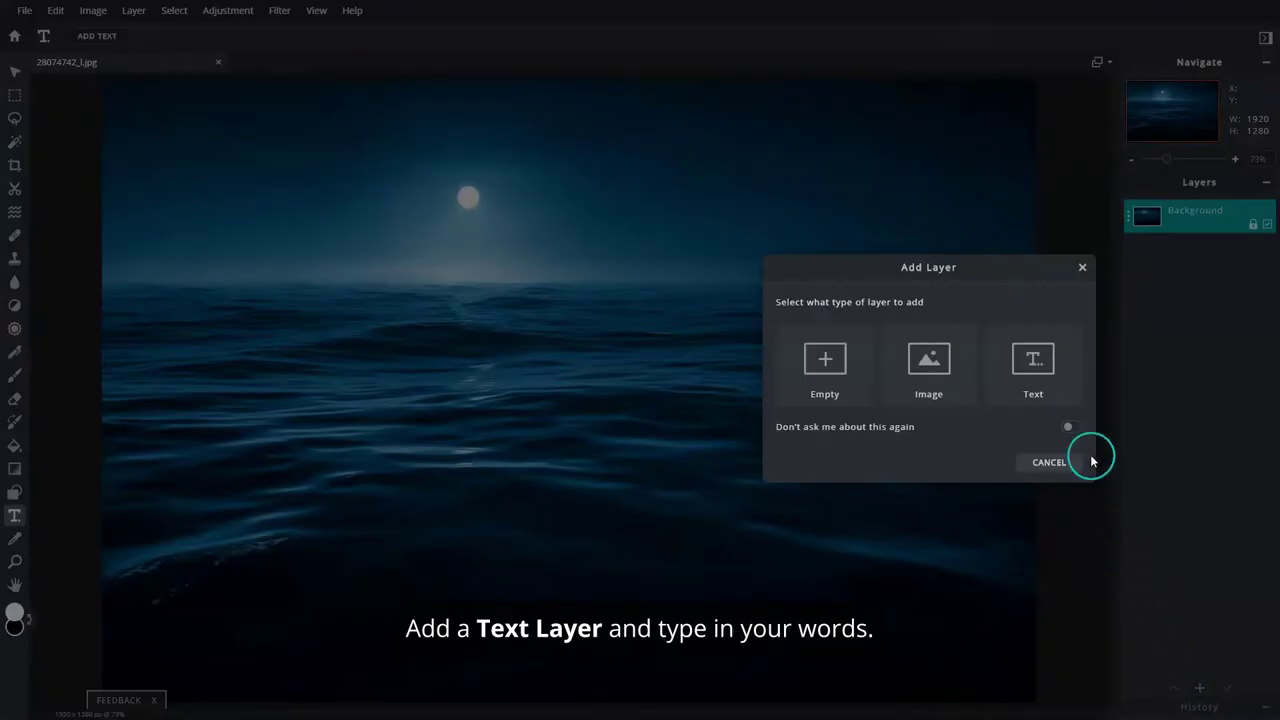
left_click(1059, 399)
left_click(863, 386)
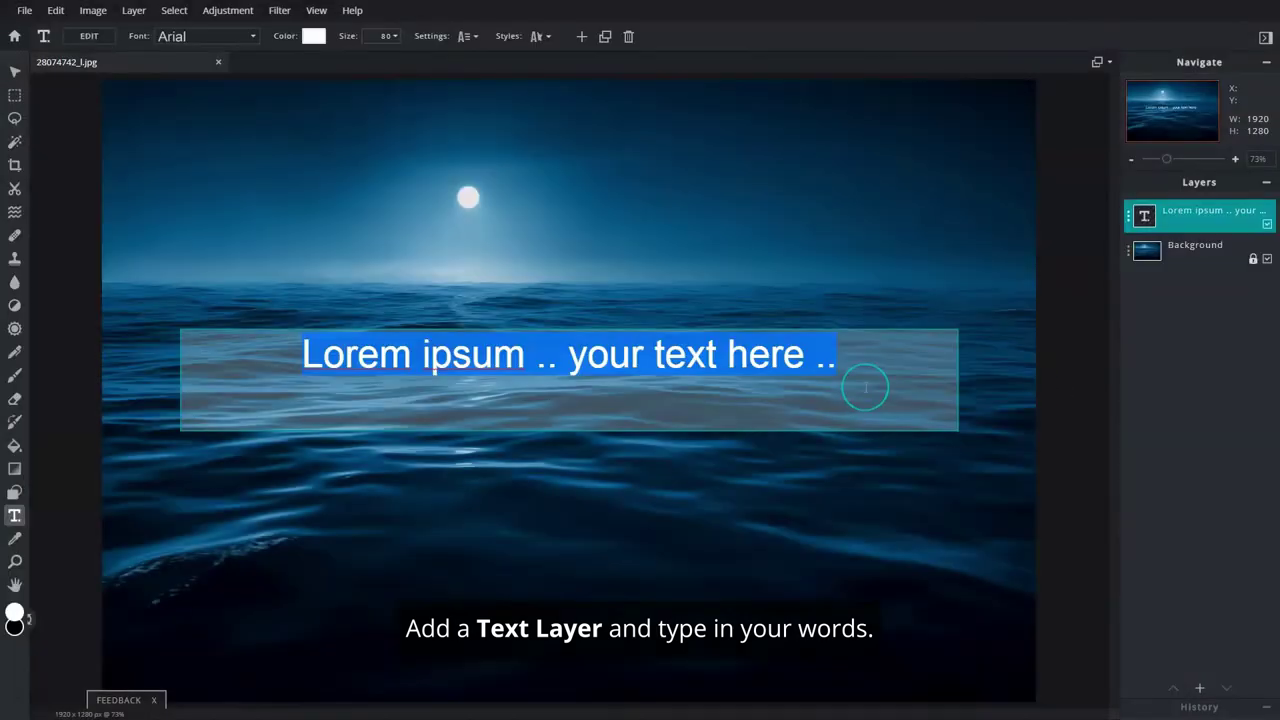
type("FLOW")
Step: Set the FLOW text's font to The Servant
left_click(205, 36)
scroll(229, 271, "down", 10)
scroll(238, 282, "down", 10)
scroll(238, 282, "down", 6)
scroll(238, 284, "down", 6)
scroll(238, 284, "down", 4)
scroll(238, 284, "down", 6)
scroll(238, 284, "down", 5)
scroll(240, 290, "down", 6)
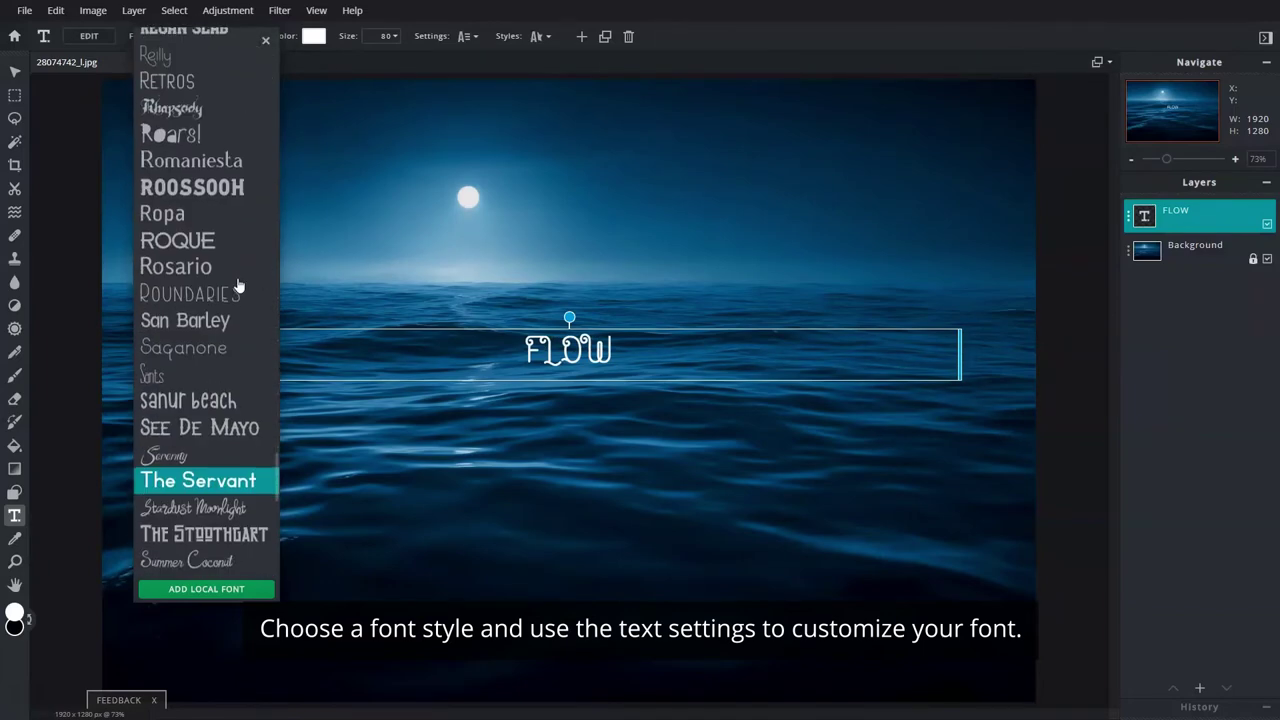
scroll(258, 350, "down", 2)
left_click(262, 352)
Step: Set the text size to 186 and letter spacing to 10
left_click(386, 36)
left_click_drag(297, 62, 306, 61)
left_click(466, 36)
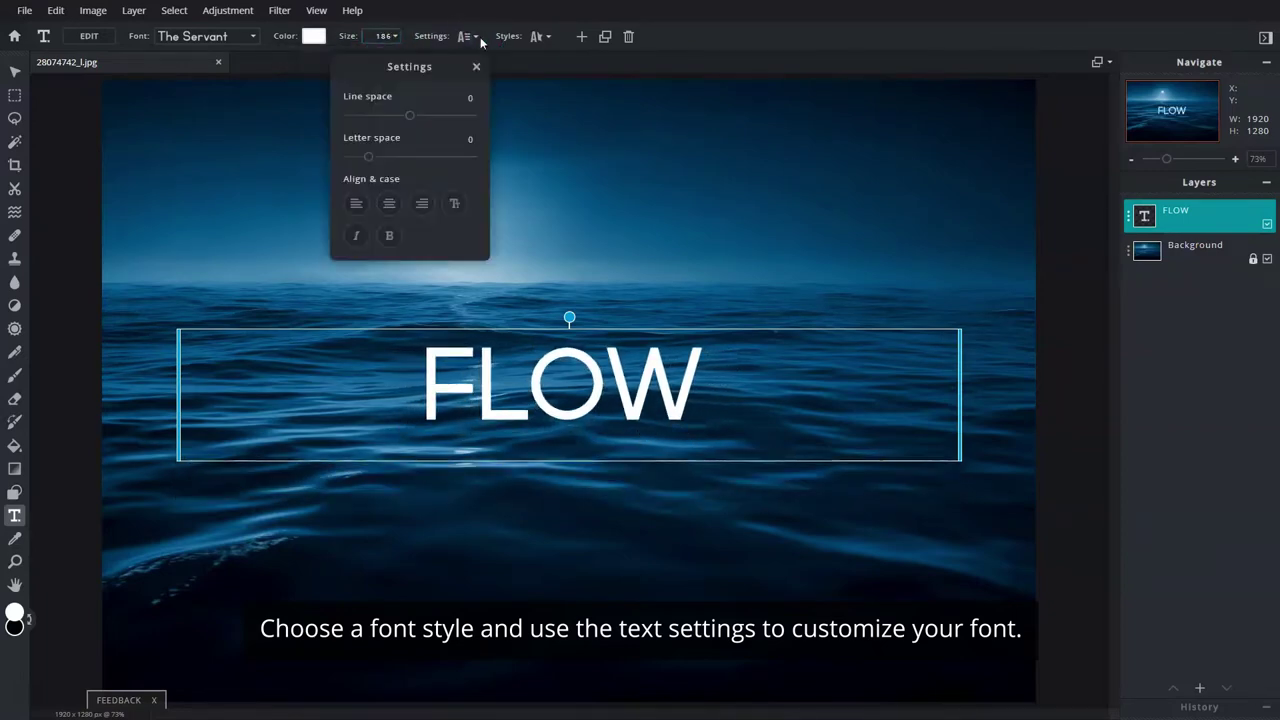
left_click_drag(391, 157, 379, 158)
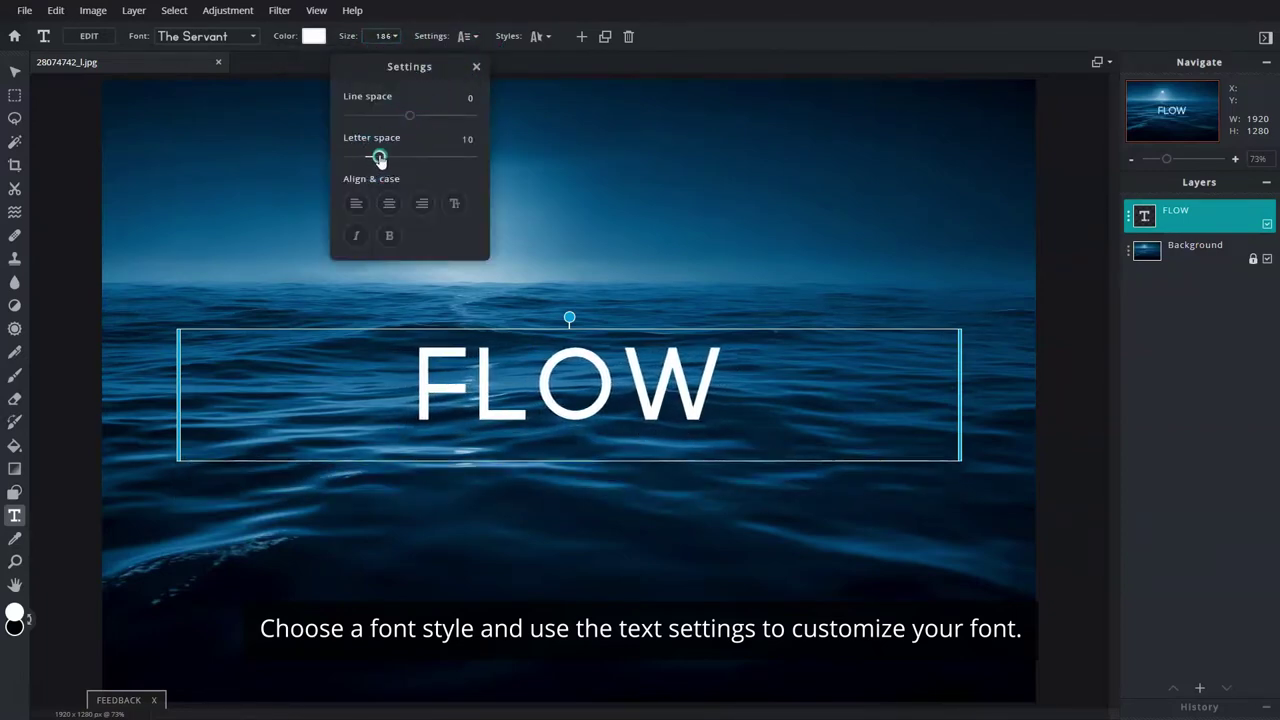
left_click(474, 68)
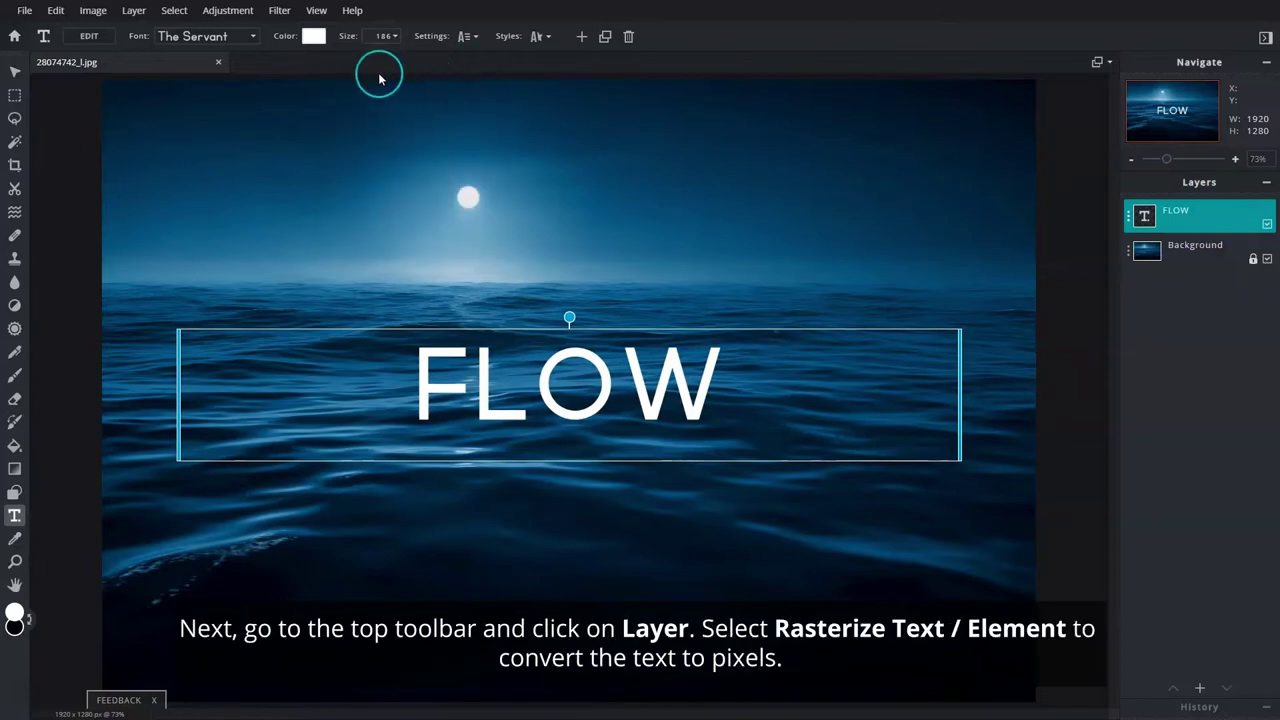
Step: Rasterize the FLOW text layer and rename it FLOW original
left_click(133, 10)
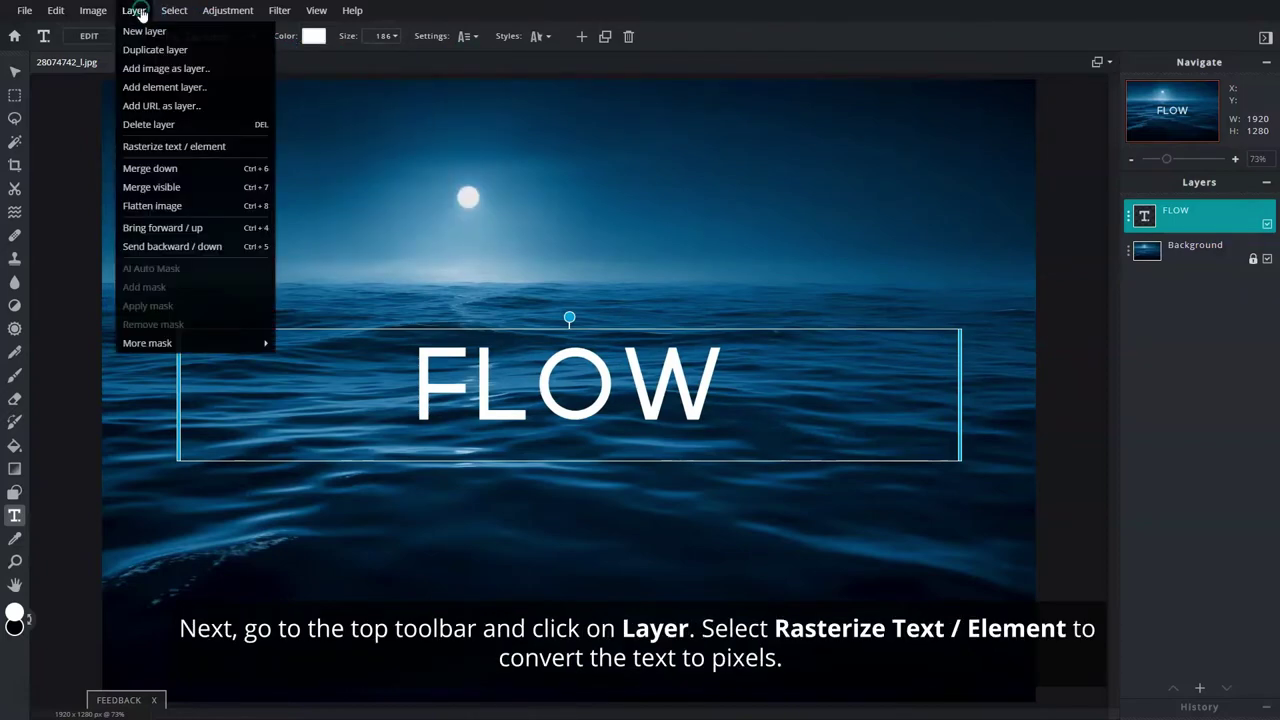
left_click(246, 147)
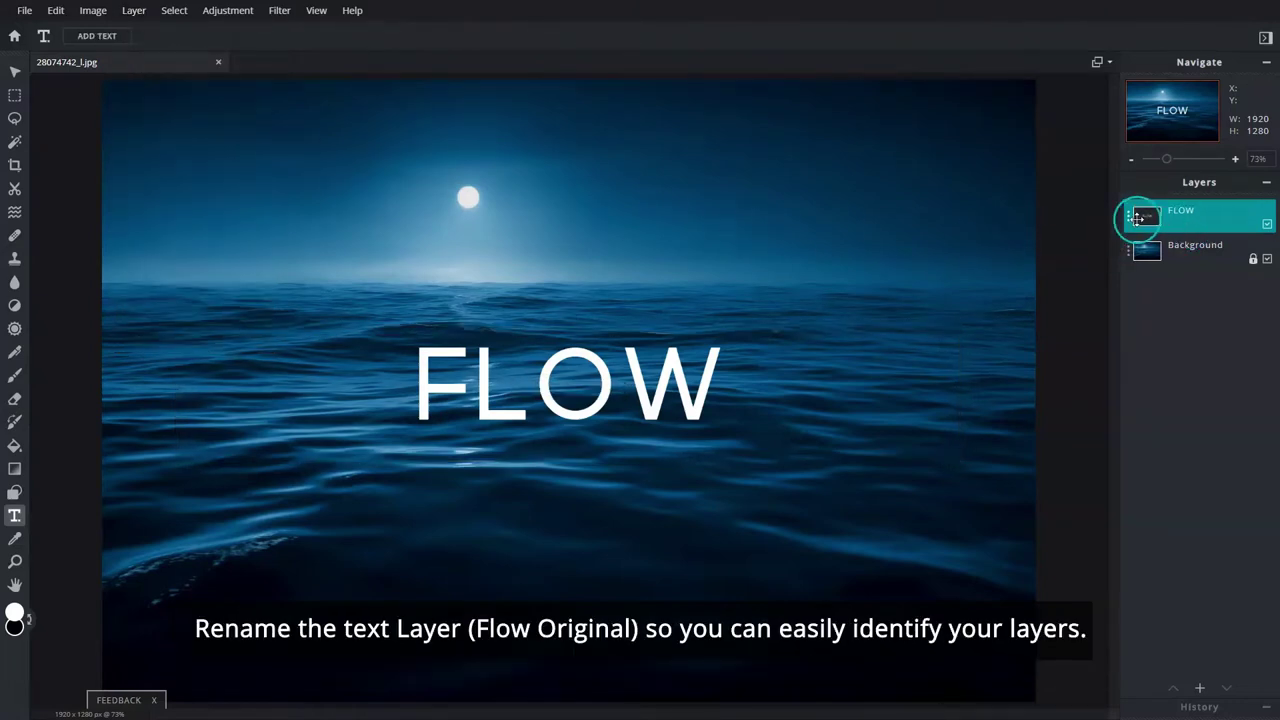
left_click(1137, 217)
left_click(1079, 225)
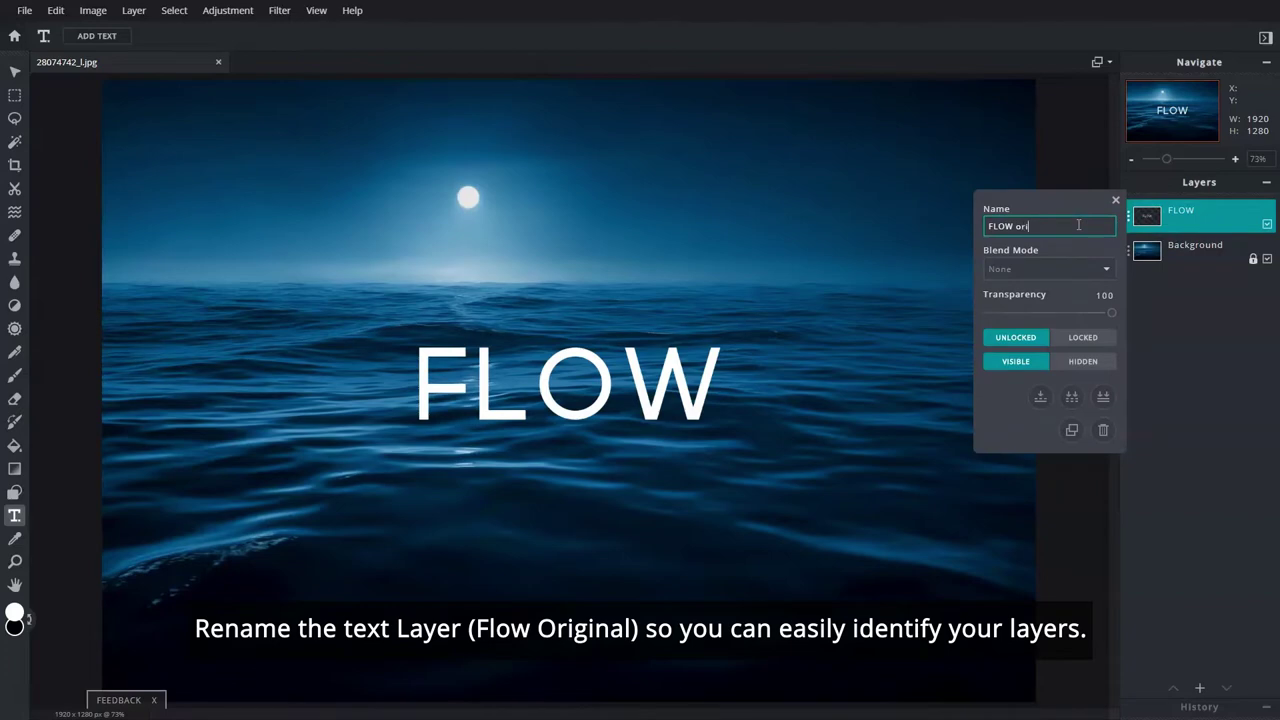
Step: Duplicate it, hide FLOW original, and name the visible copy FLOW 1
left_click(1076, 432)
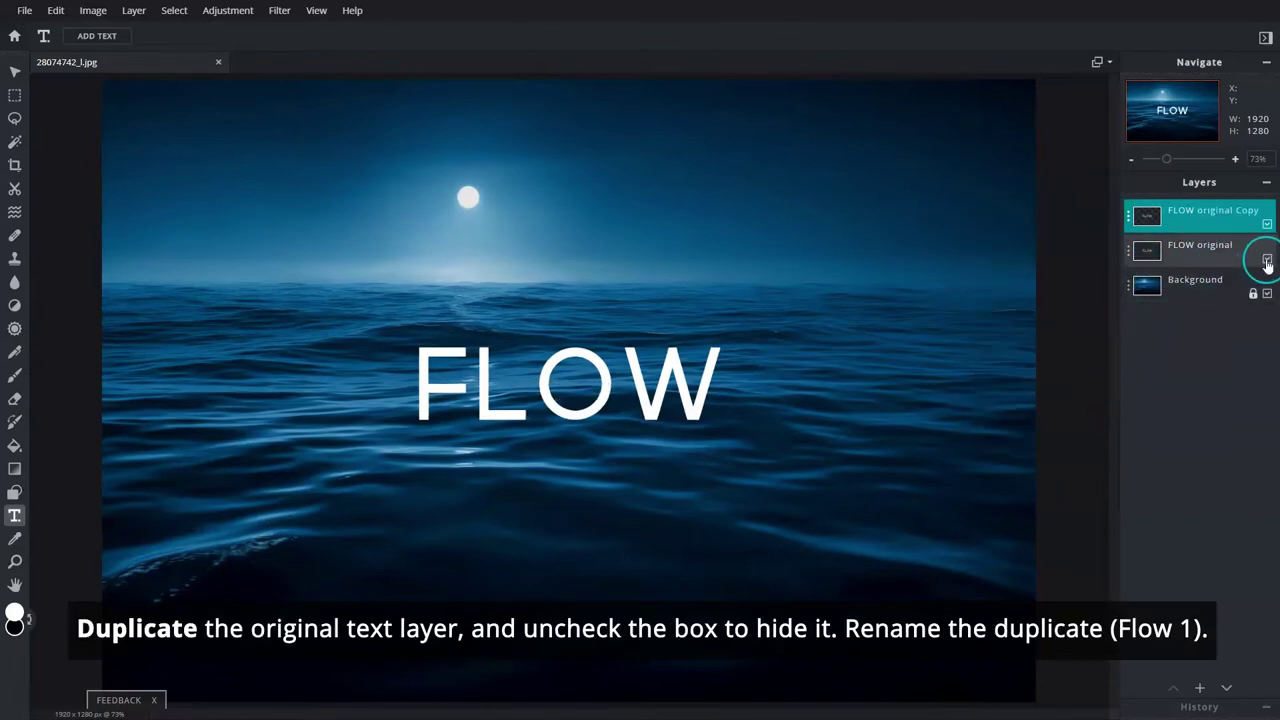
left_click(1142, 215)
left_click(1095, 227)
type("FLOW 1")
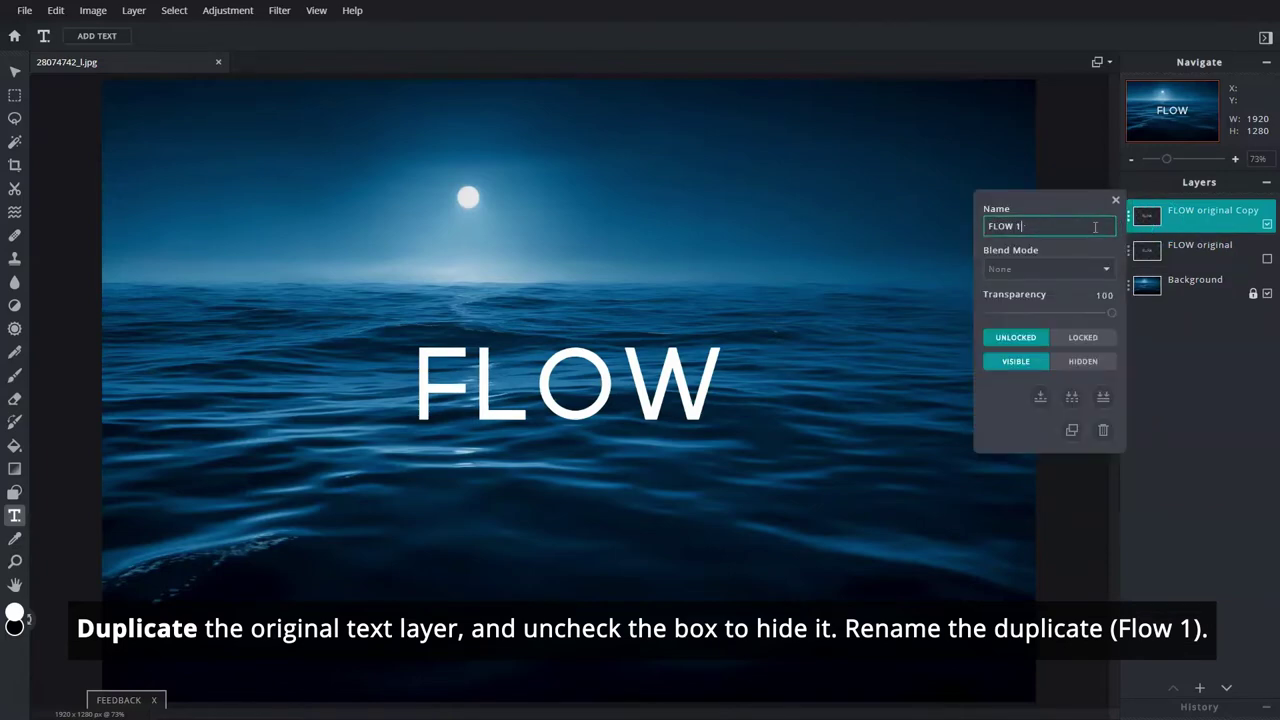
left_click(1116, 200)
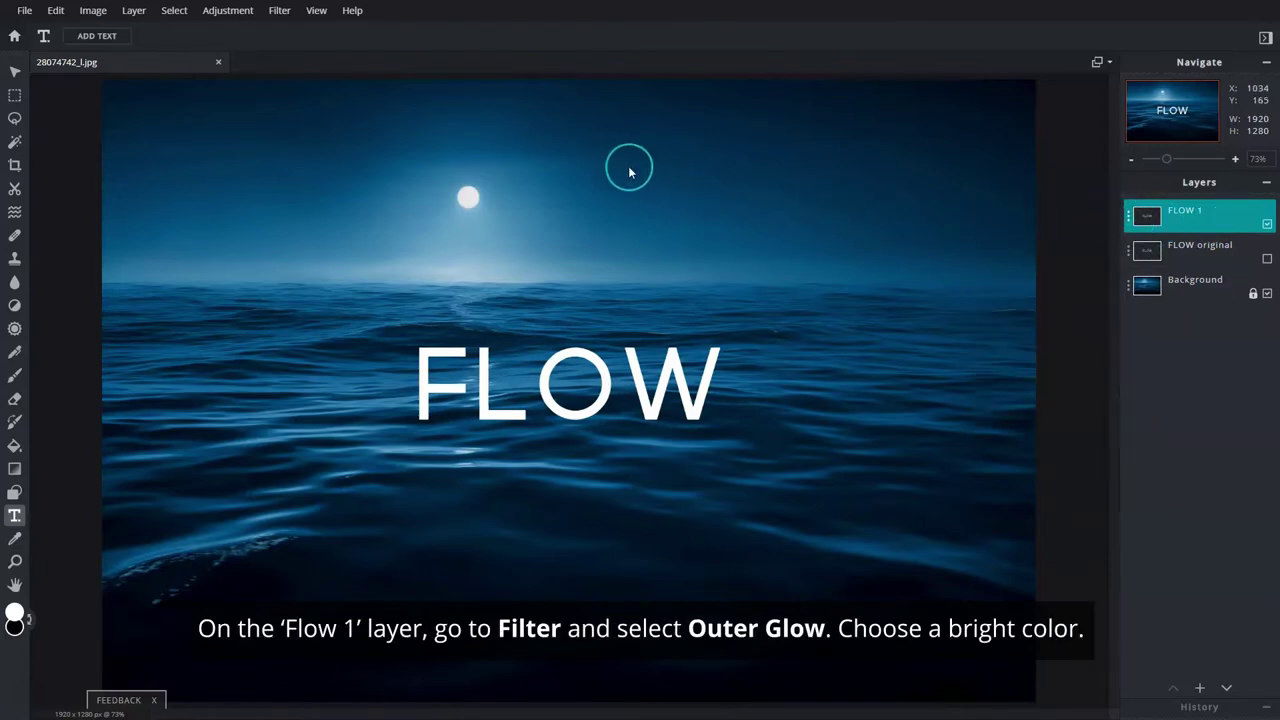
Step: Give FLOW 1 a bright blue outer glow, about 69px size with ~99% feather
left_click(279, 10)
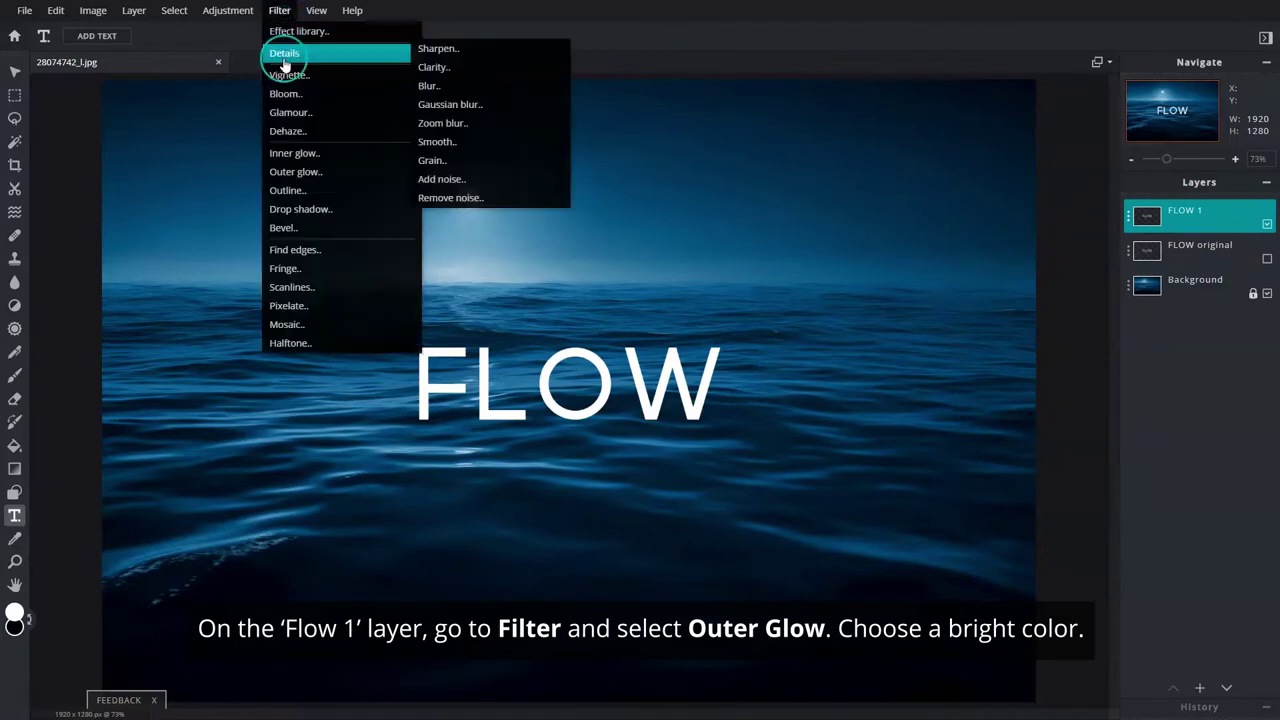
left_click(351, 181)
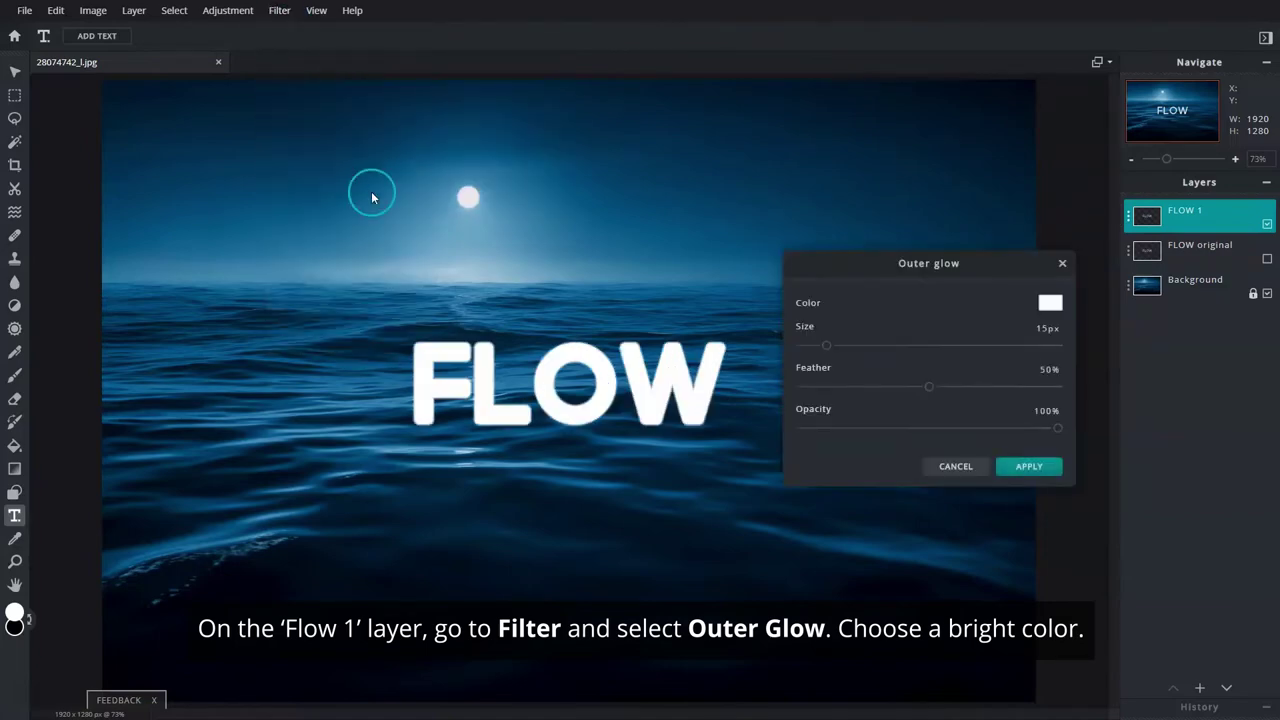
left_click(1049, 302)
left_click(827, 476)
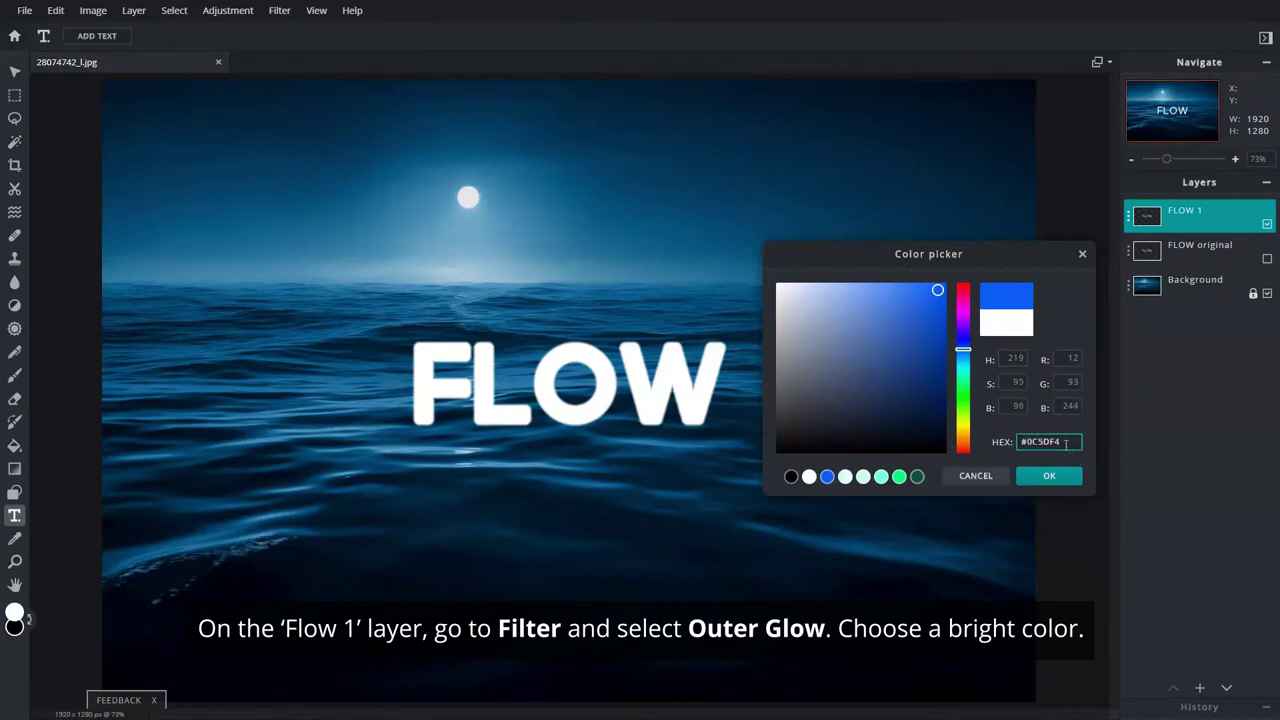
left_click(1067, 470)
left_click_drag(850, 348, 930, 354)
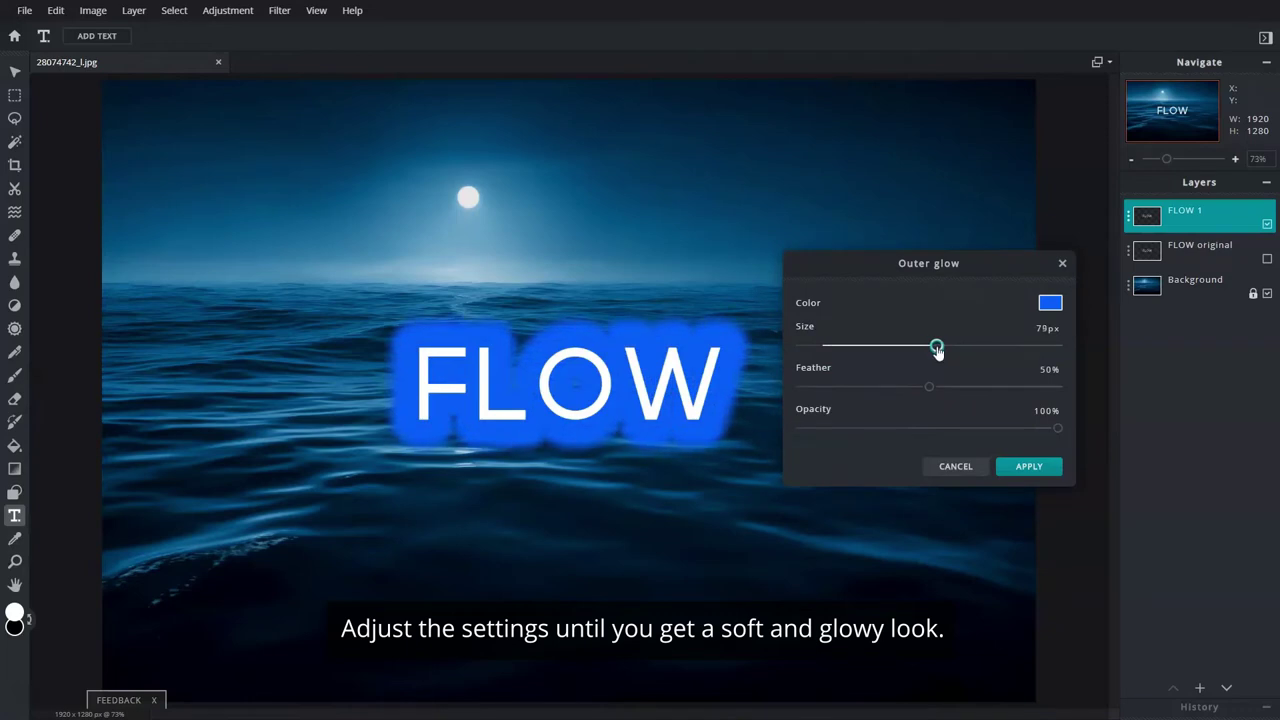
left_click_drag(930, 392, 1028, 392)
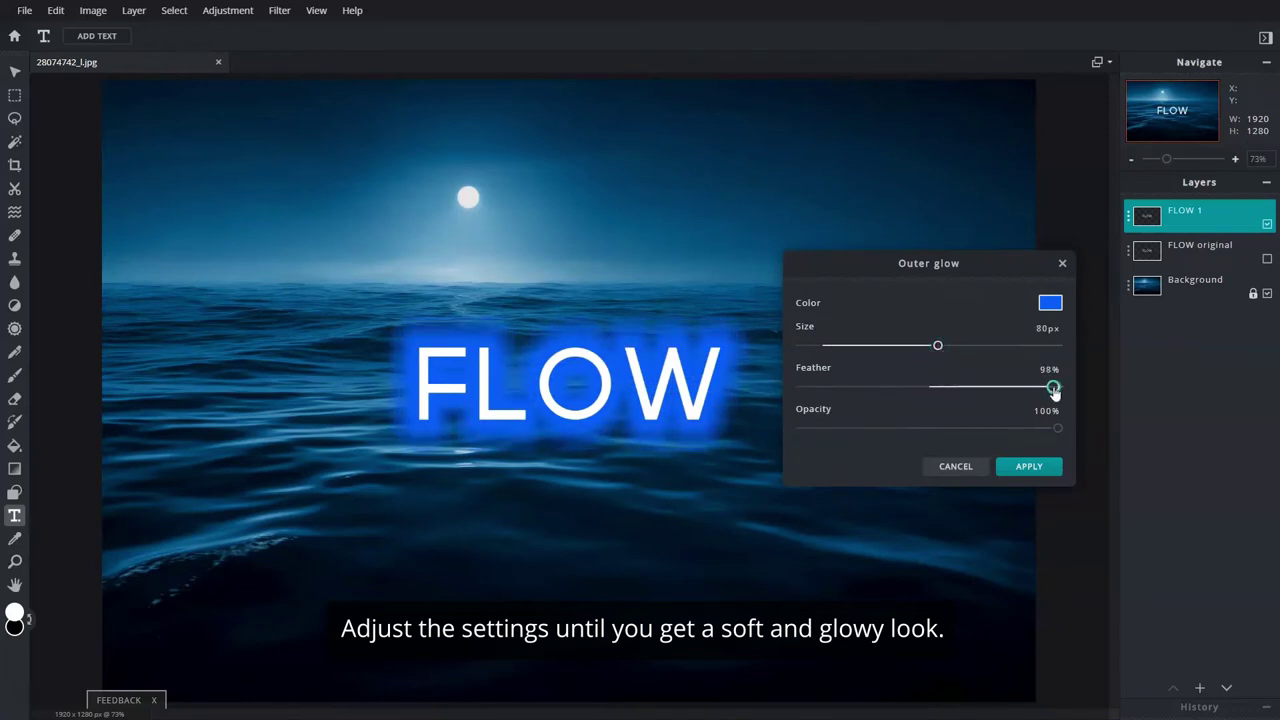
left_click(1052, 476)
Step: Set FLOW 1 to Lighten blend mode with transparency 72
left_click(1129, 215)
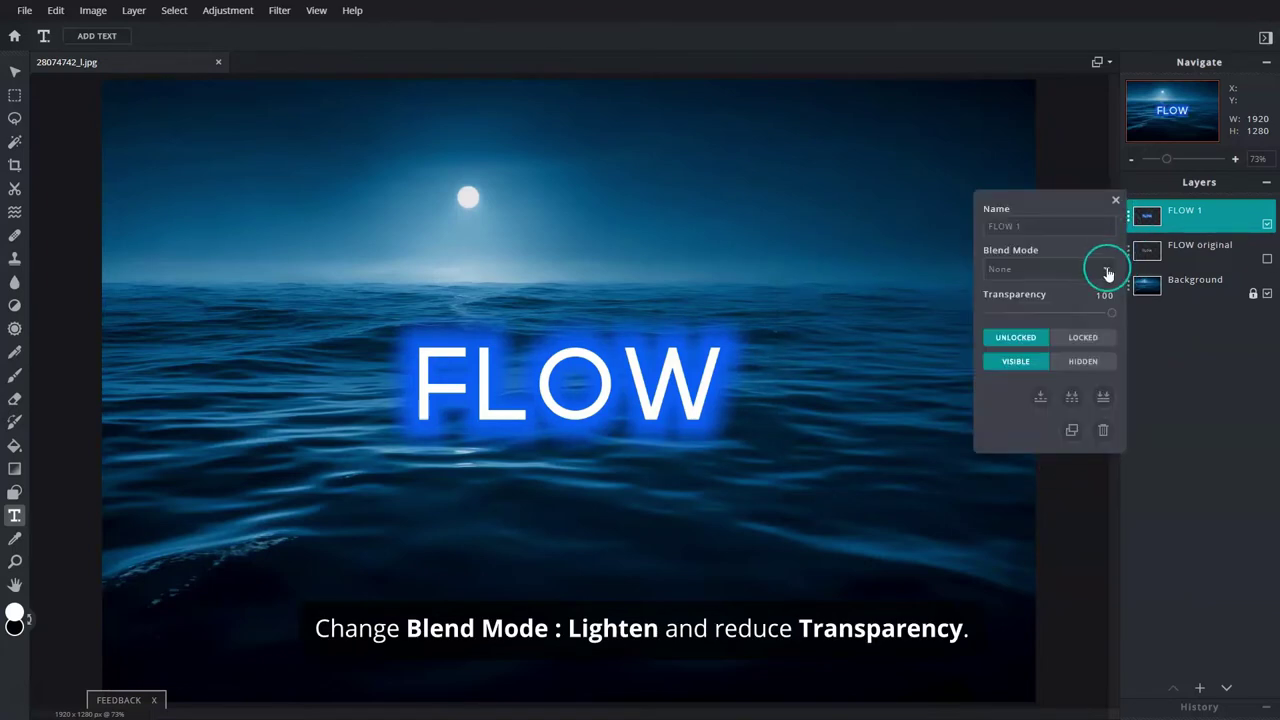
left_click(1108, 273)
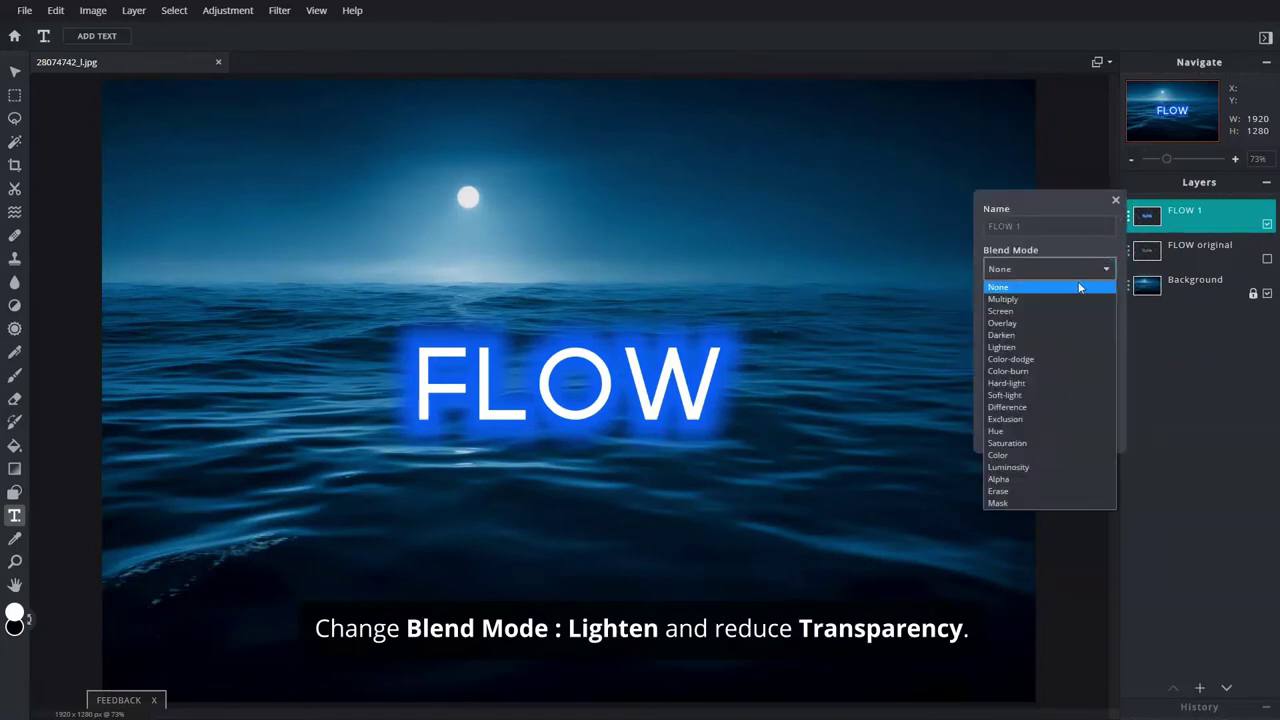
left_click(1046, 350)
left_click_drag(1112, 313, 1038, 320)
left_click(1116, 200)
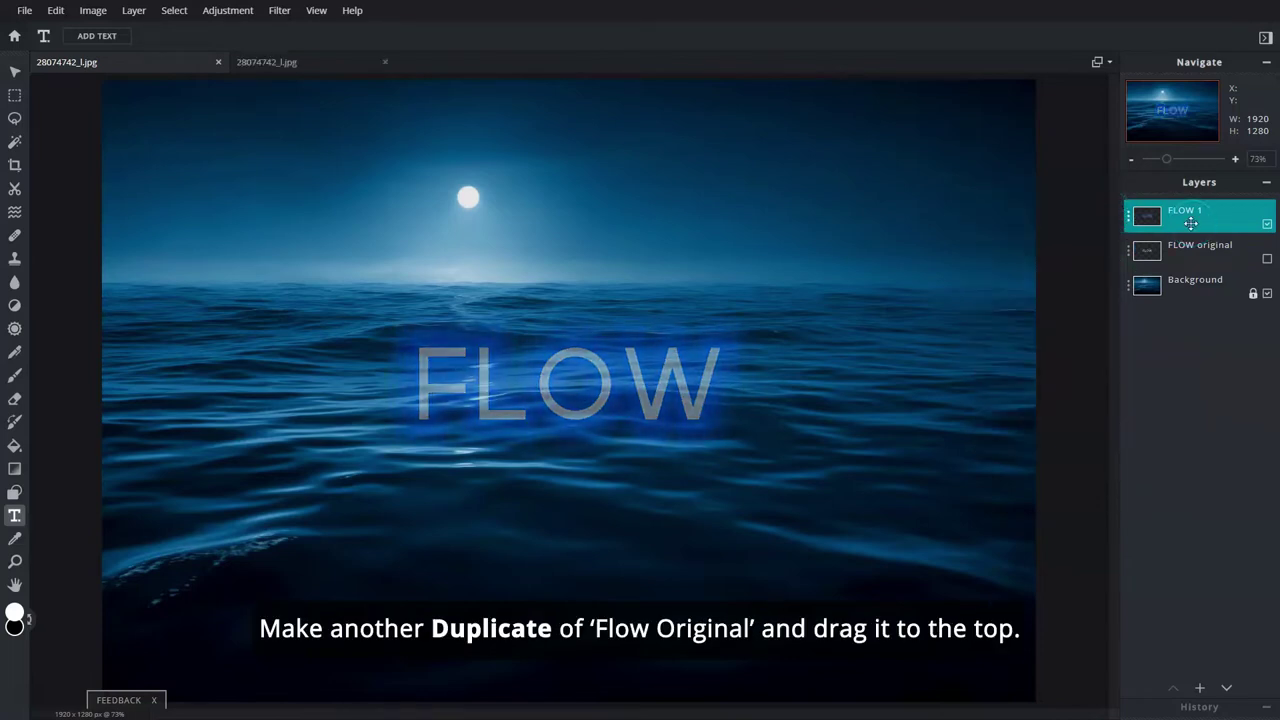
Step: Duplicate FLOW original, move the copy to the top, rename it FLOW 2 and make it visible
left_click(1128, 250)
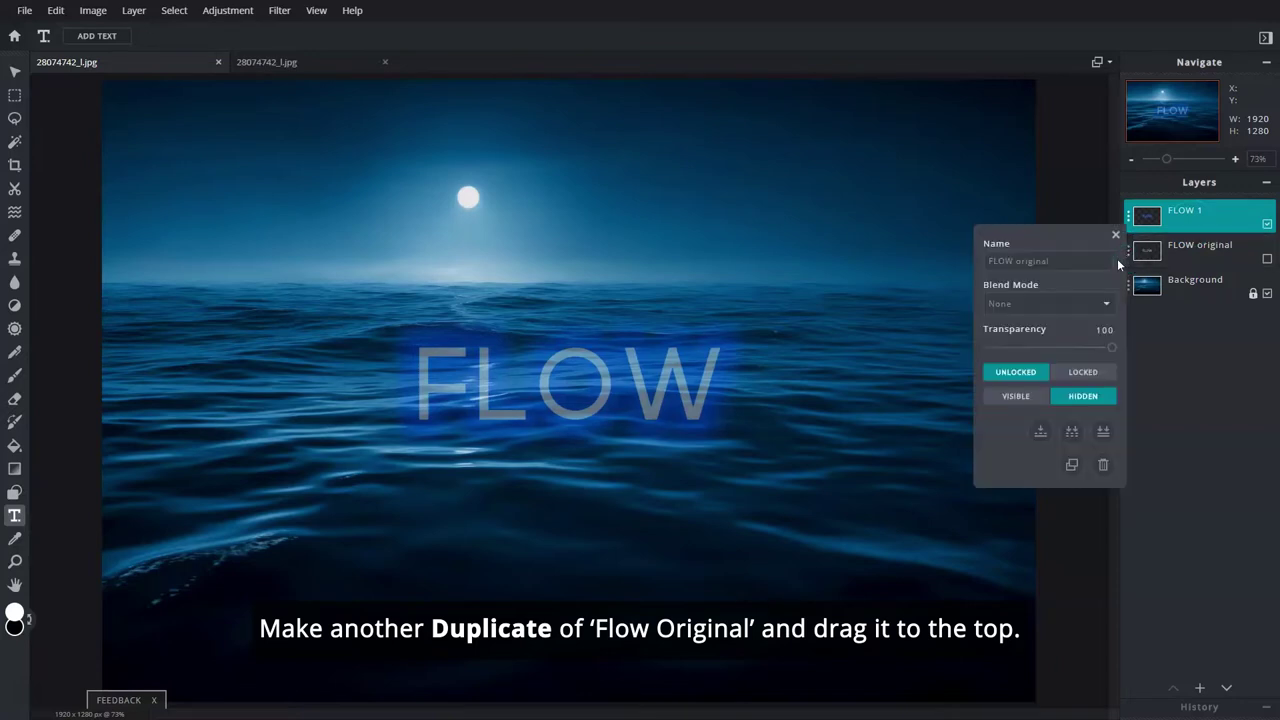
left_click(1073, 462)
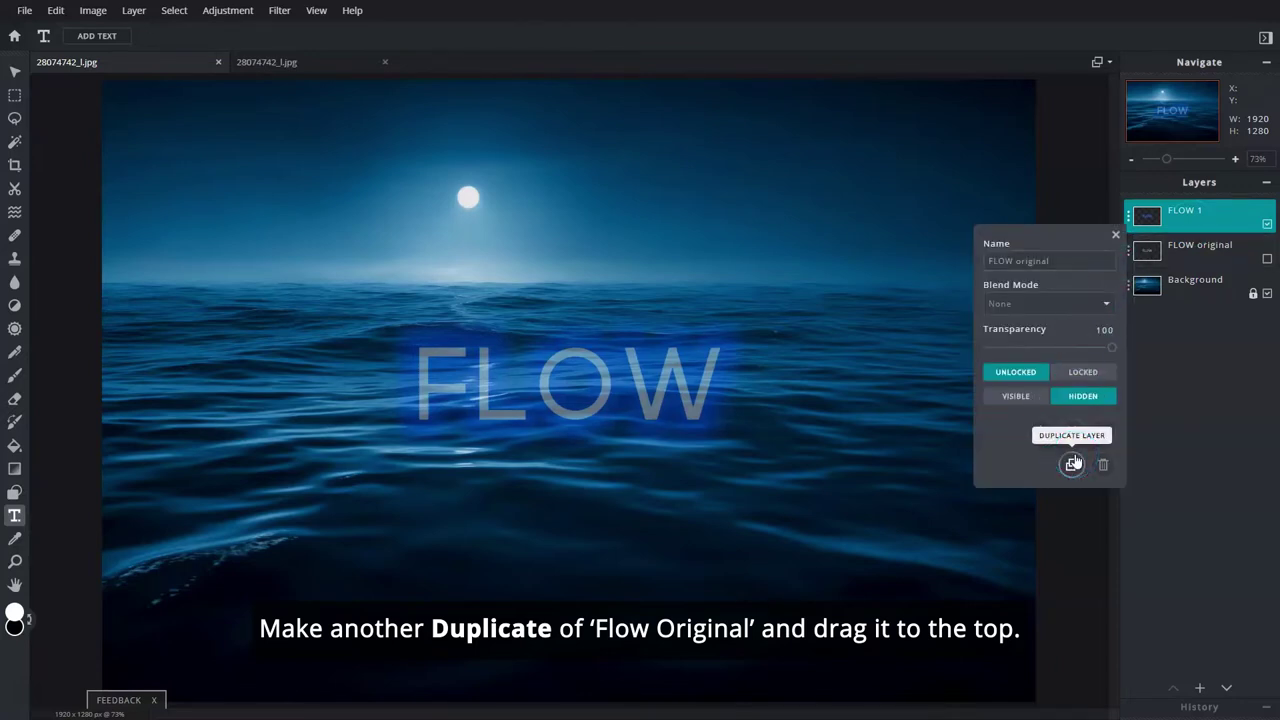
left_click_drag(1135, 248, 1208, 222)
left_click(1133, 224)
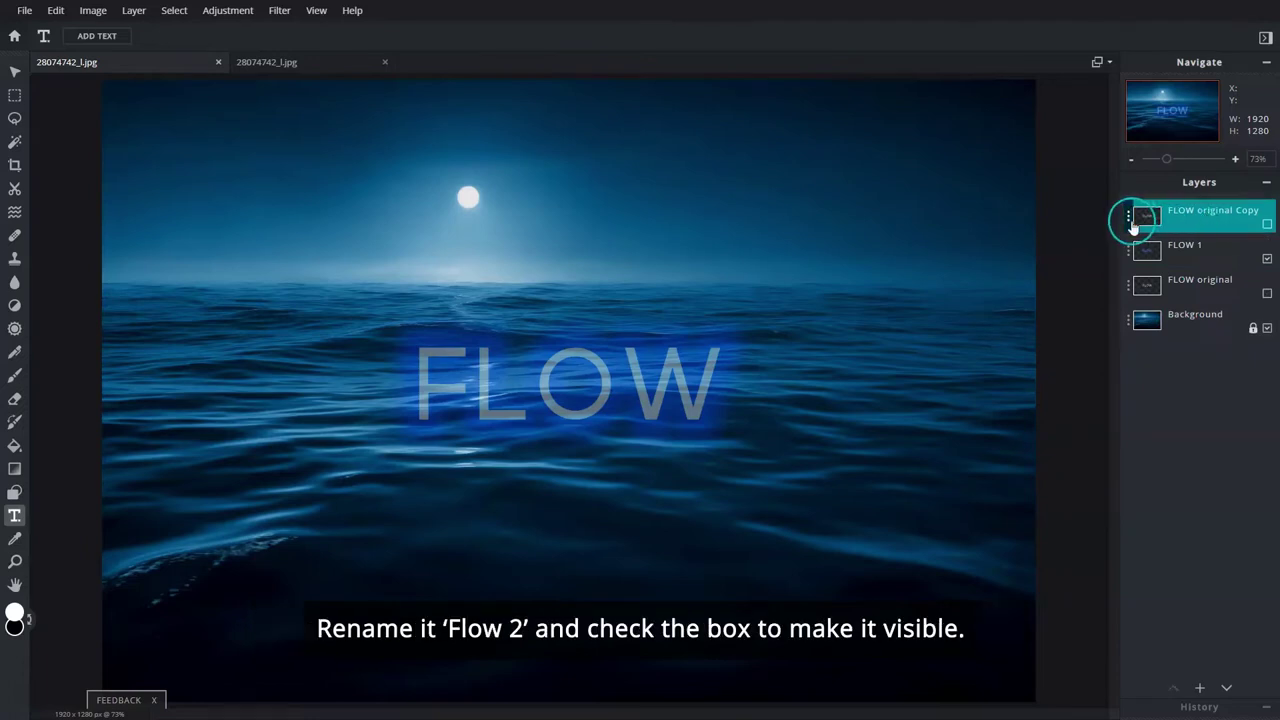
left_click(1085, 227)
type("FLOW 2")
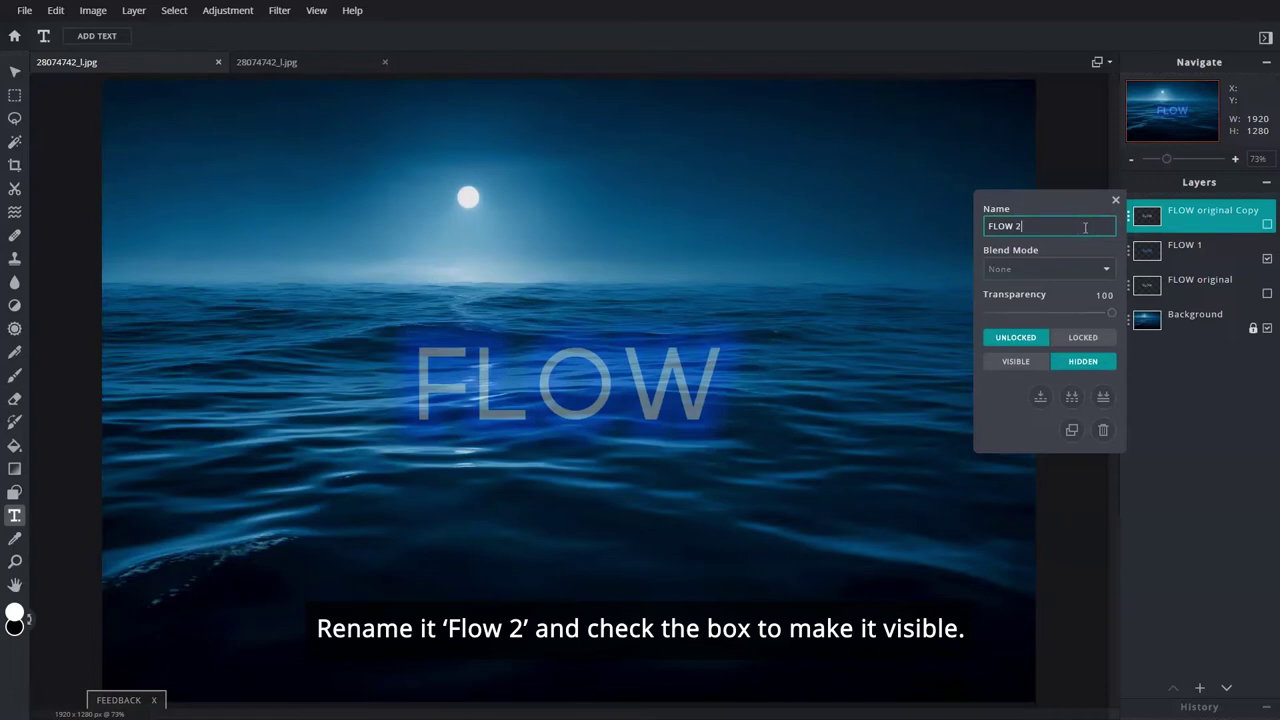
left_click(1122, 210)
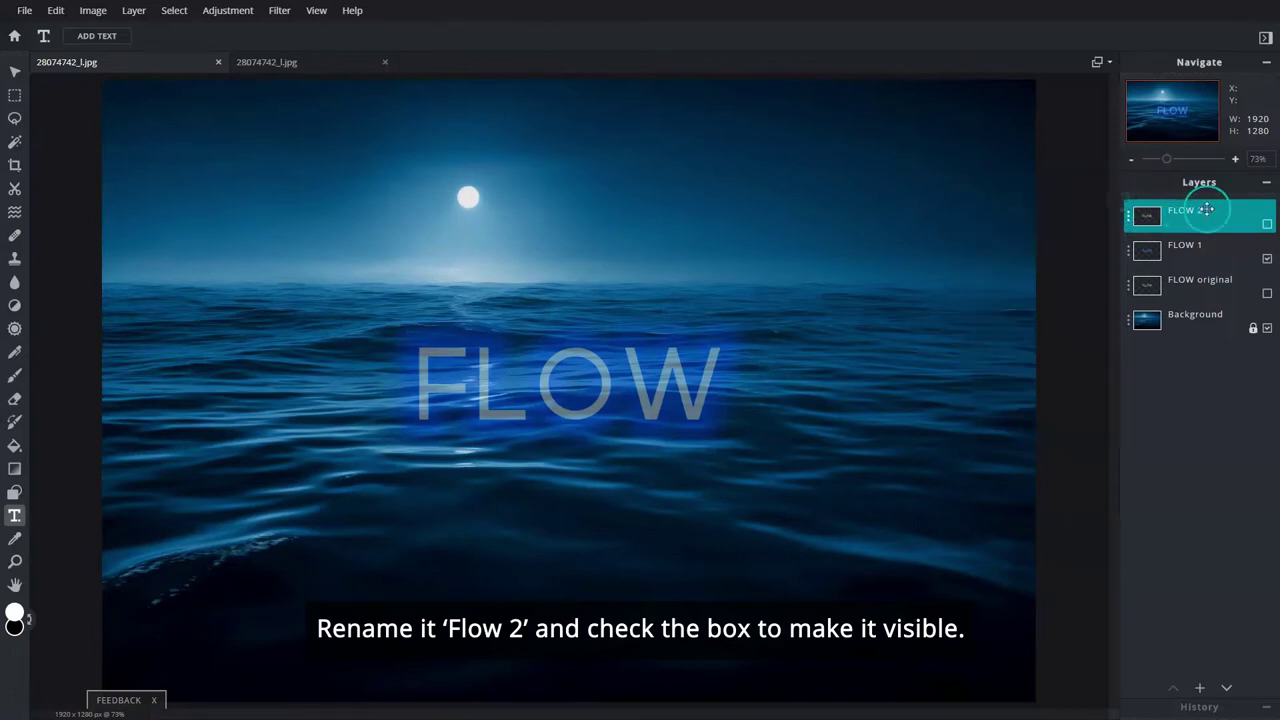
left_click(1267, 225)
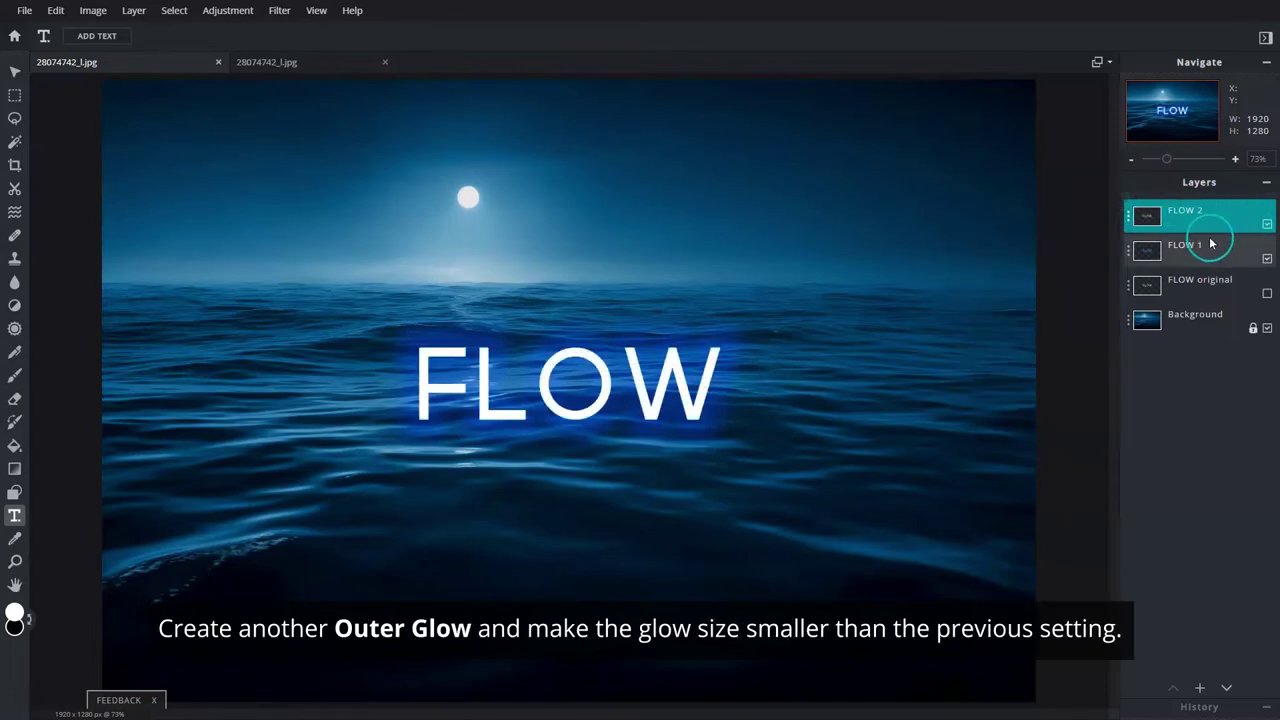
Step: Give FLOW 2 a light teal #77FFDD outer glow, about 20px with 96% feather
left_click(280, 11)
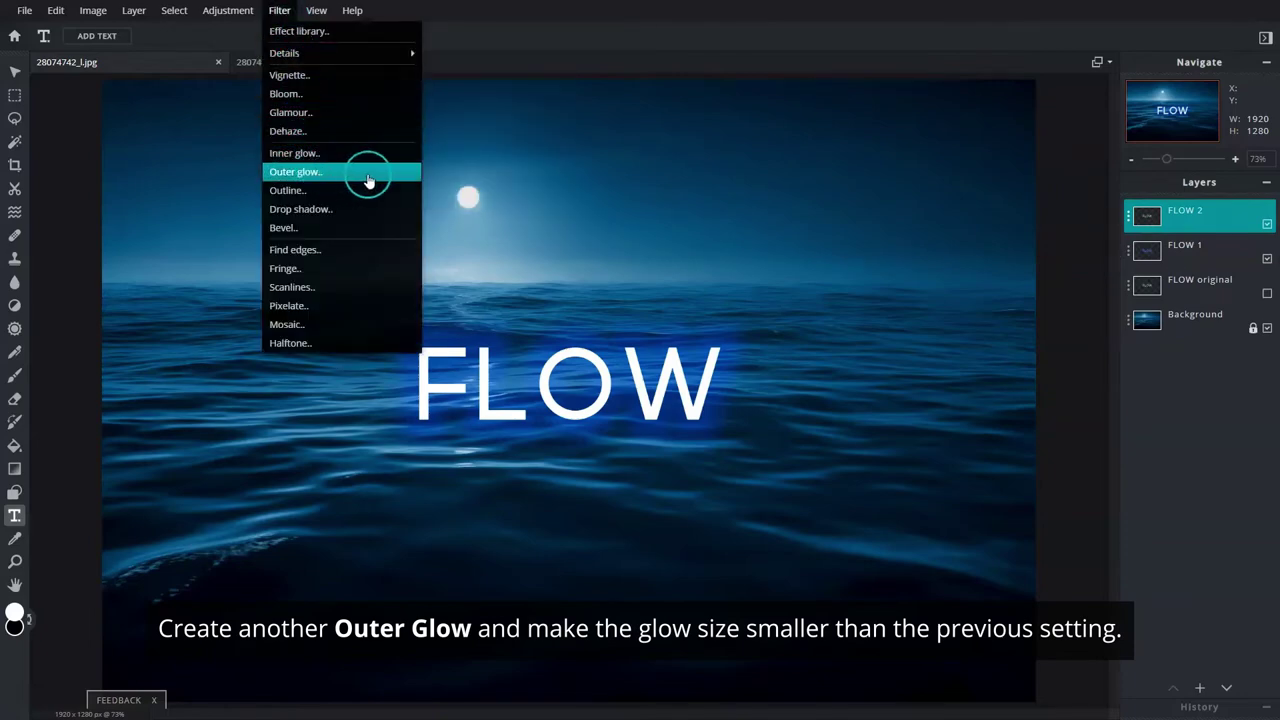
left_click(370, 180)
left_click(1050, 306)
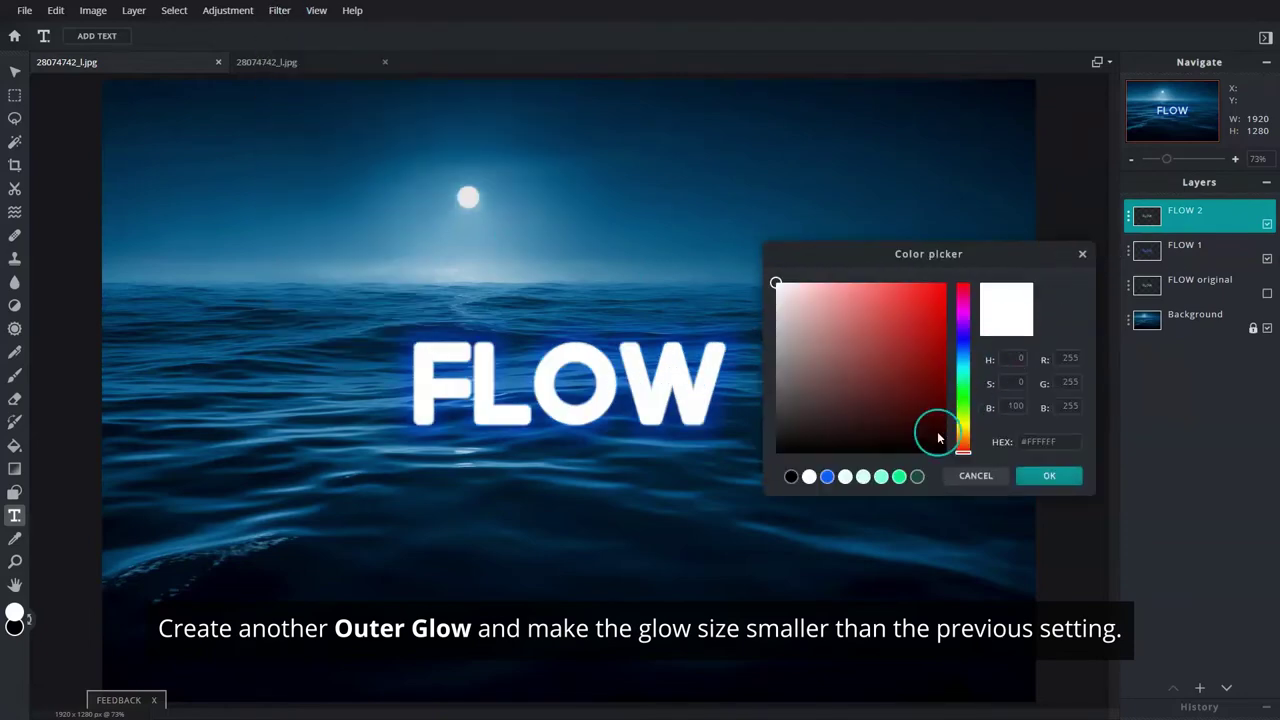
left_click(881, 476)
left_click(1072, 441)
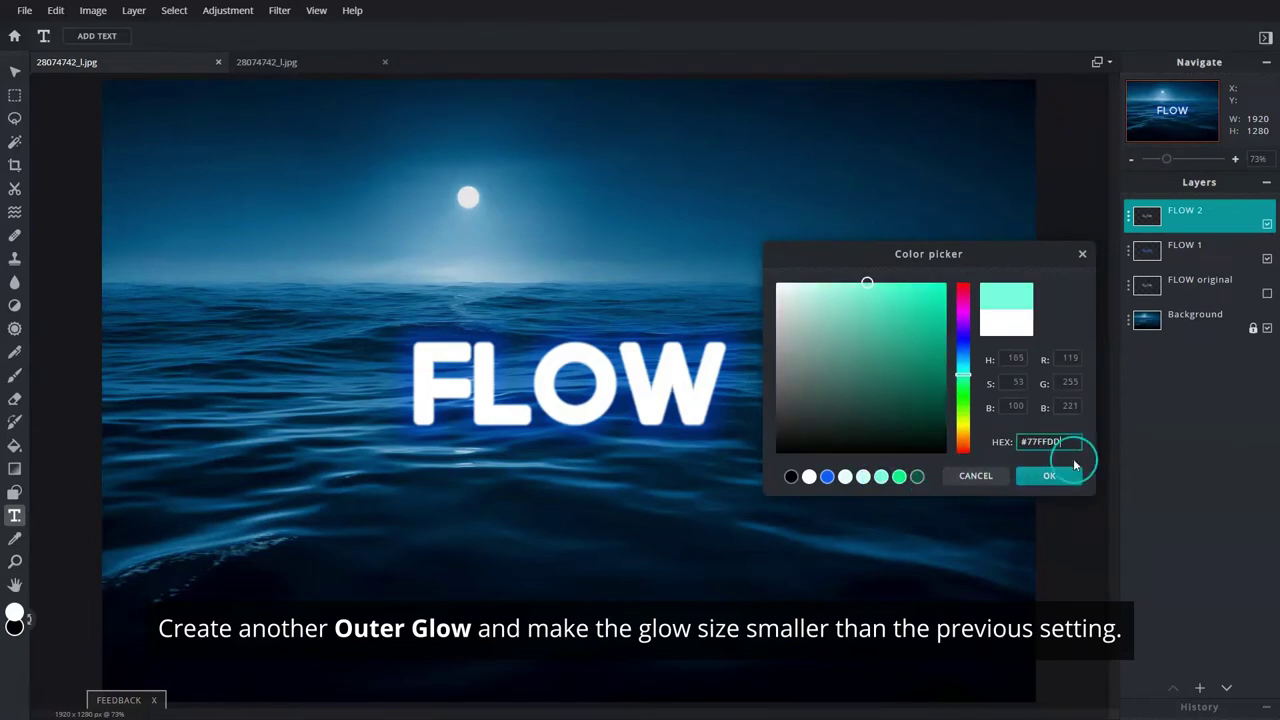
left_click(1045, 476)
left_click_drag(908, 346, 835, 346)
left_click_drag(928, 386, 1049, 388)
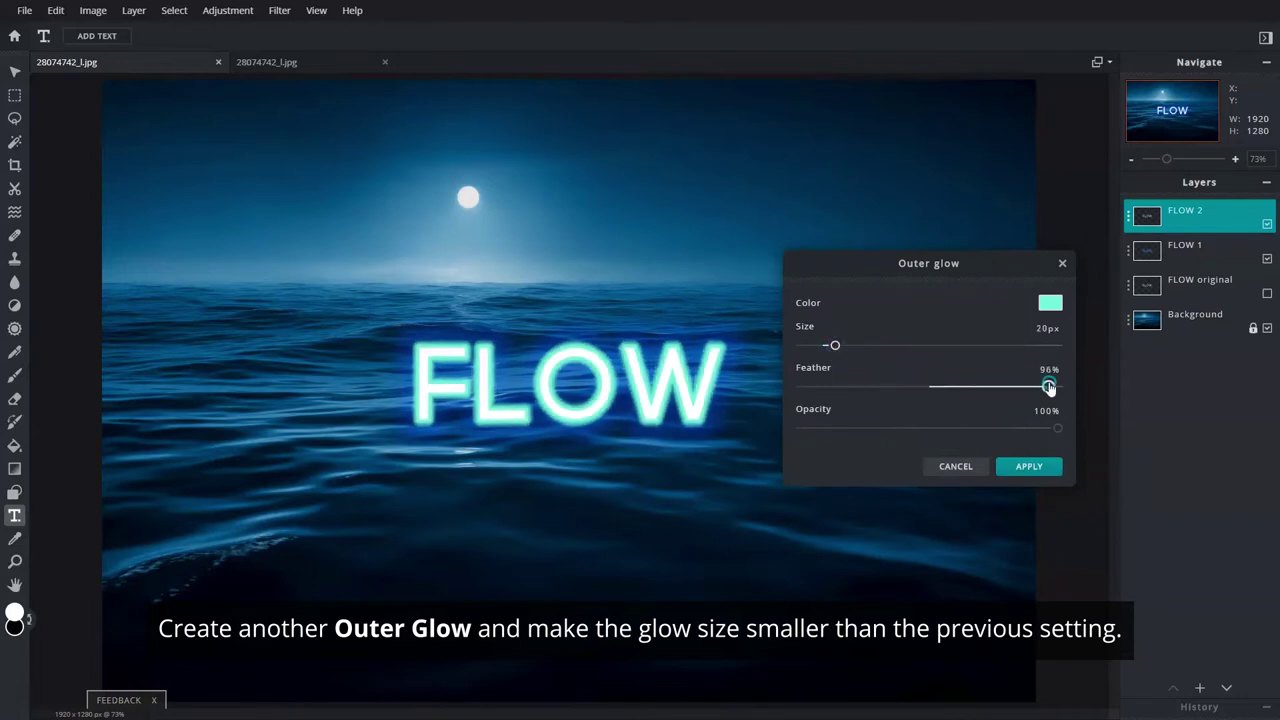
left_click(1041, 467)
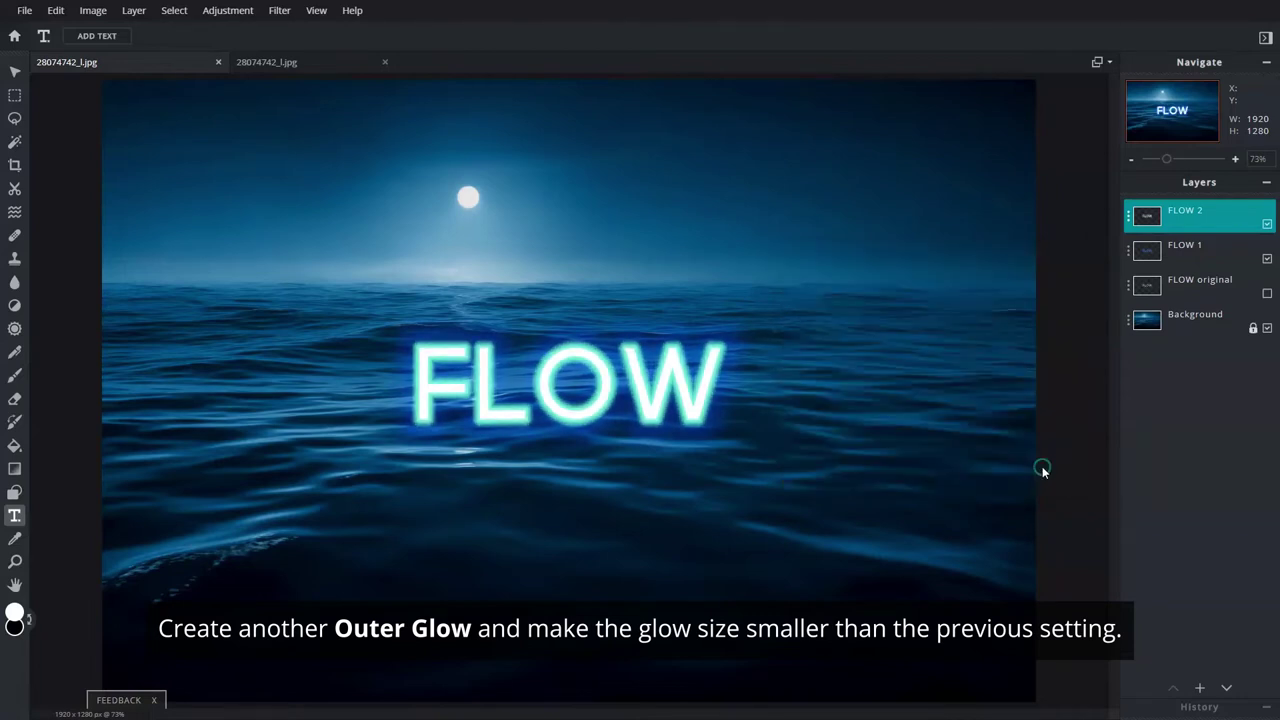
Step: Set FLOW 2's blend mode to Overlay
left_click(1129, 216)
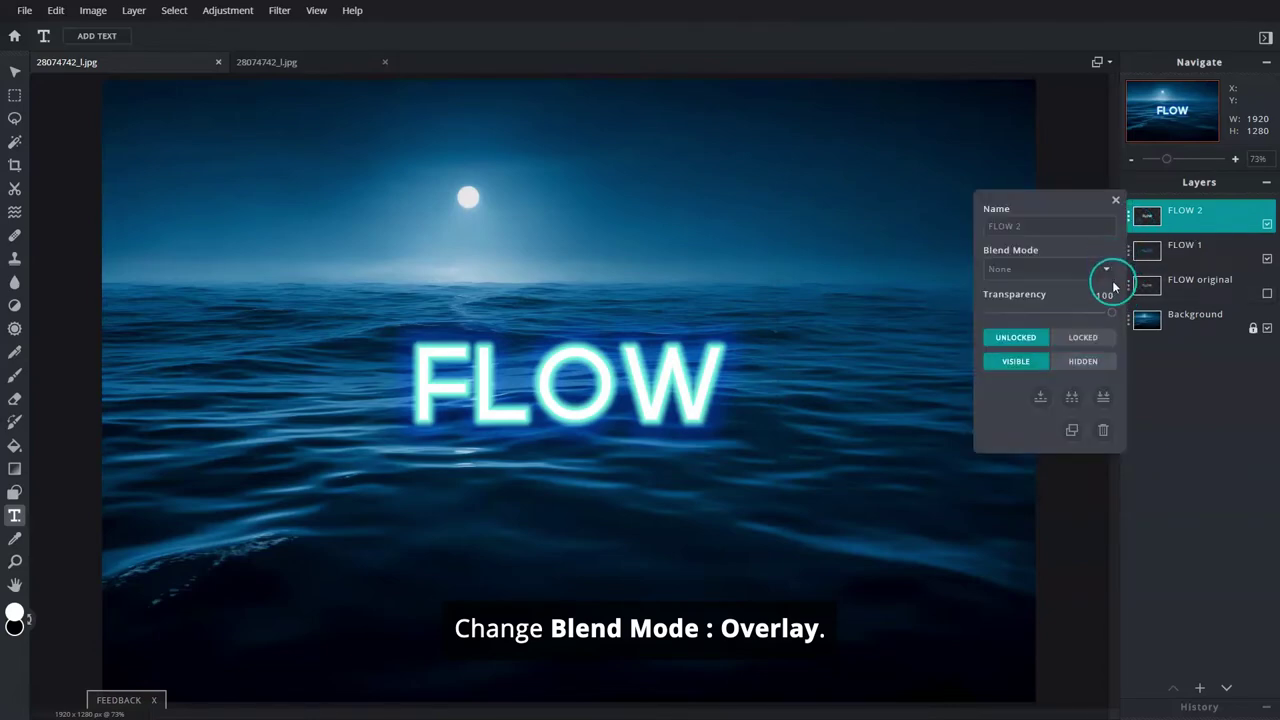
left_click(1107, 271)
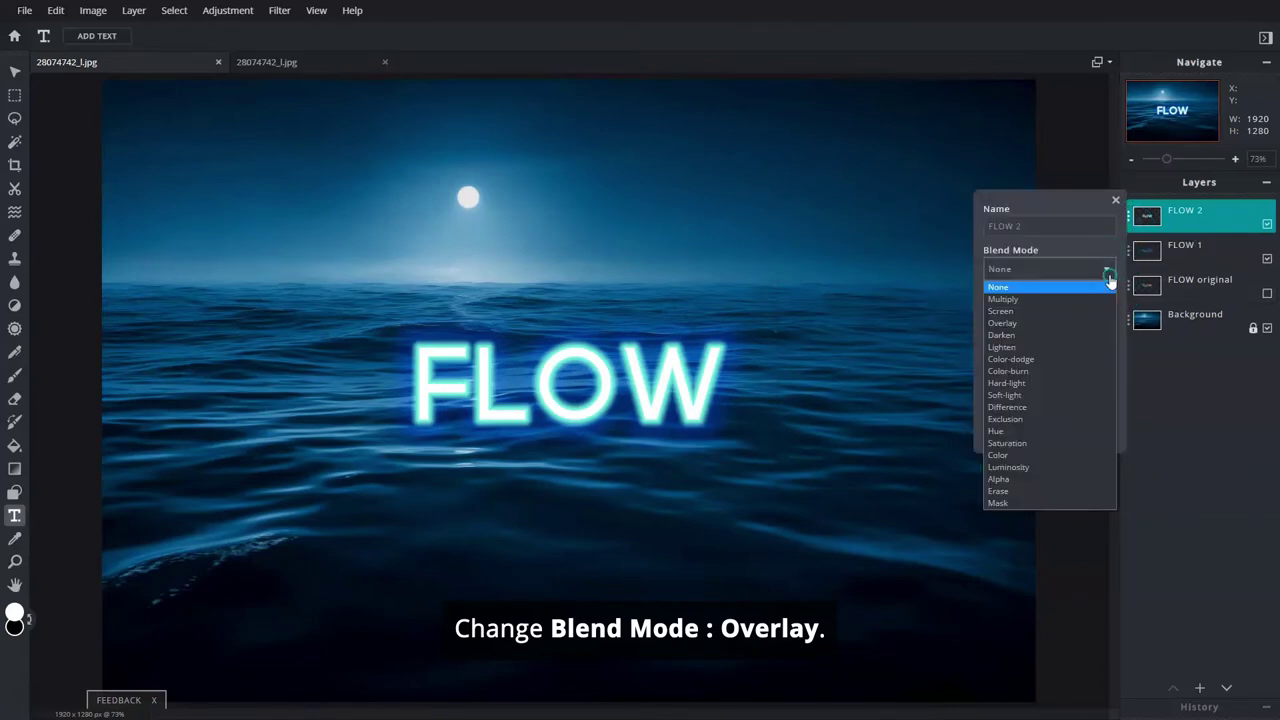
left_click(1078, 330)
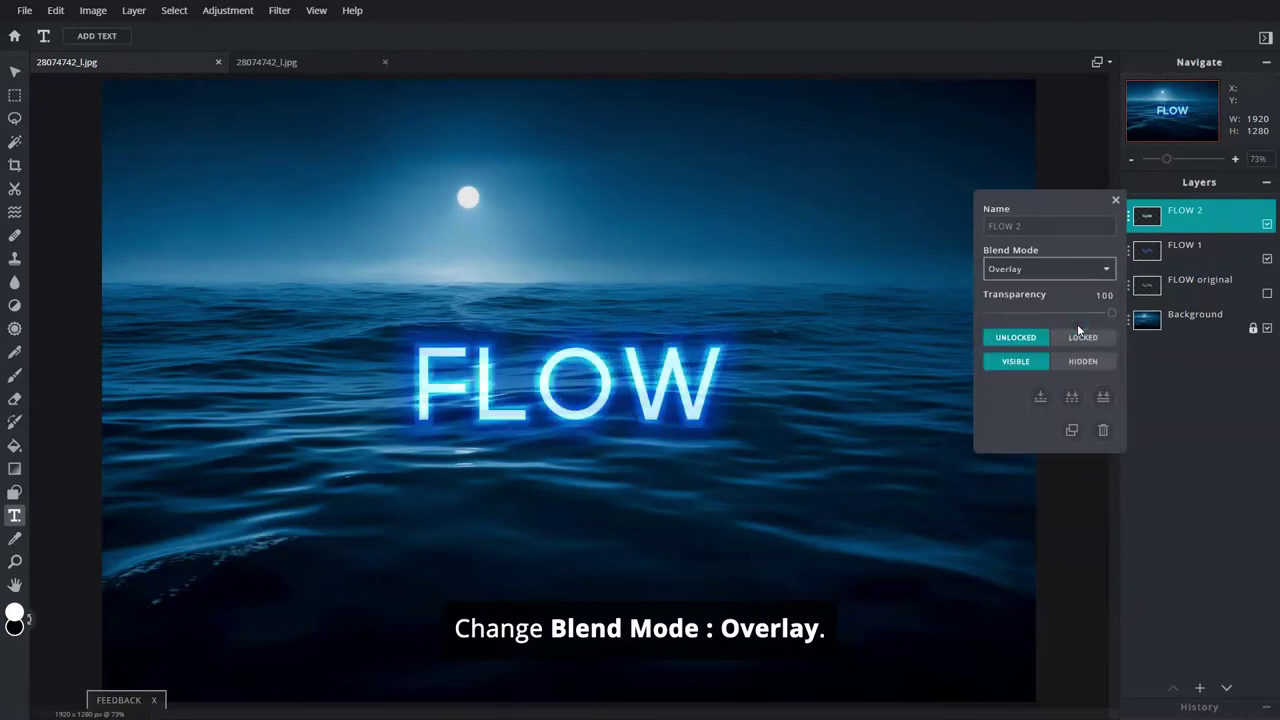
left_click(1116, 202)
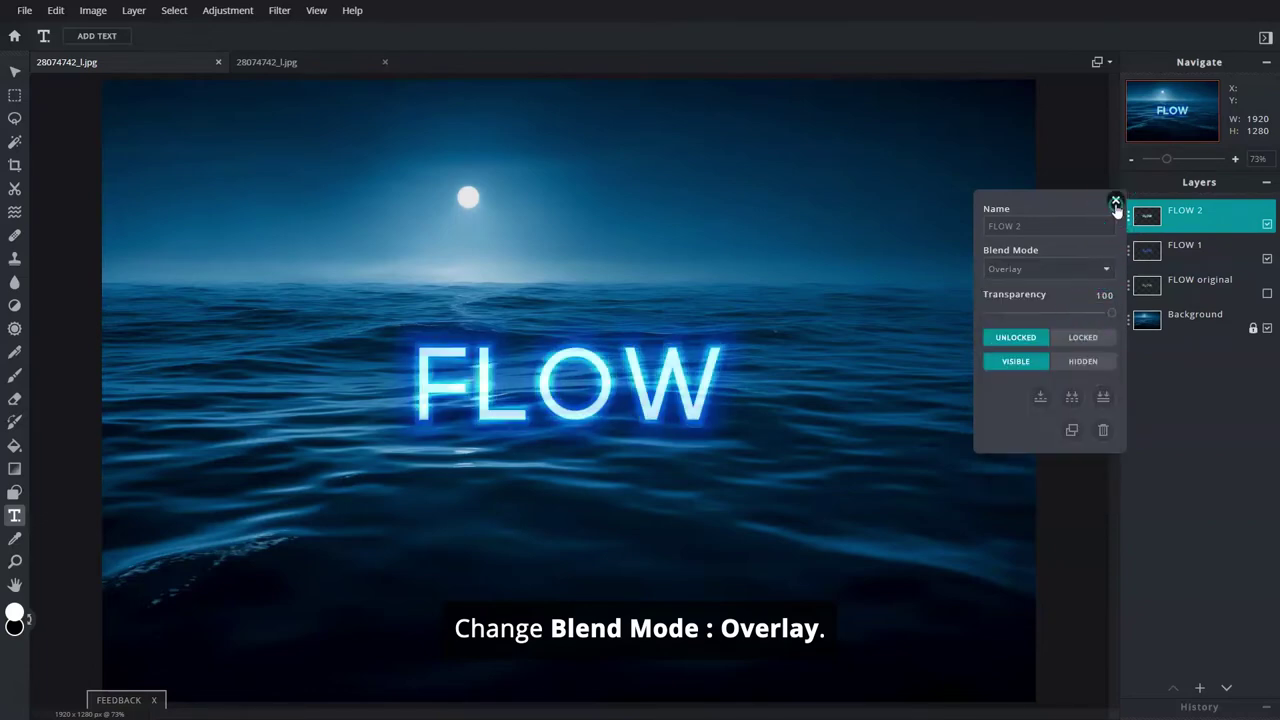
left_click(1116, 202)
Step: Duplicate FLOW original to the top, rename it FLOW 3 and make it visible
left_click(1160, 285)
left_click(1083, 423)
left_click_drag(1171, 280, 1188, 211)
left_click(1188, 211)
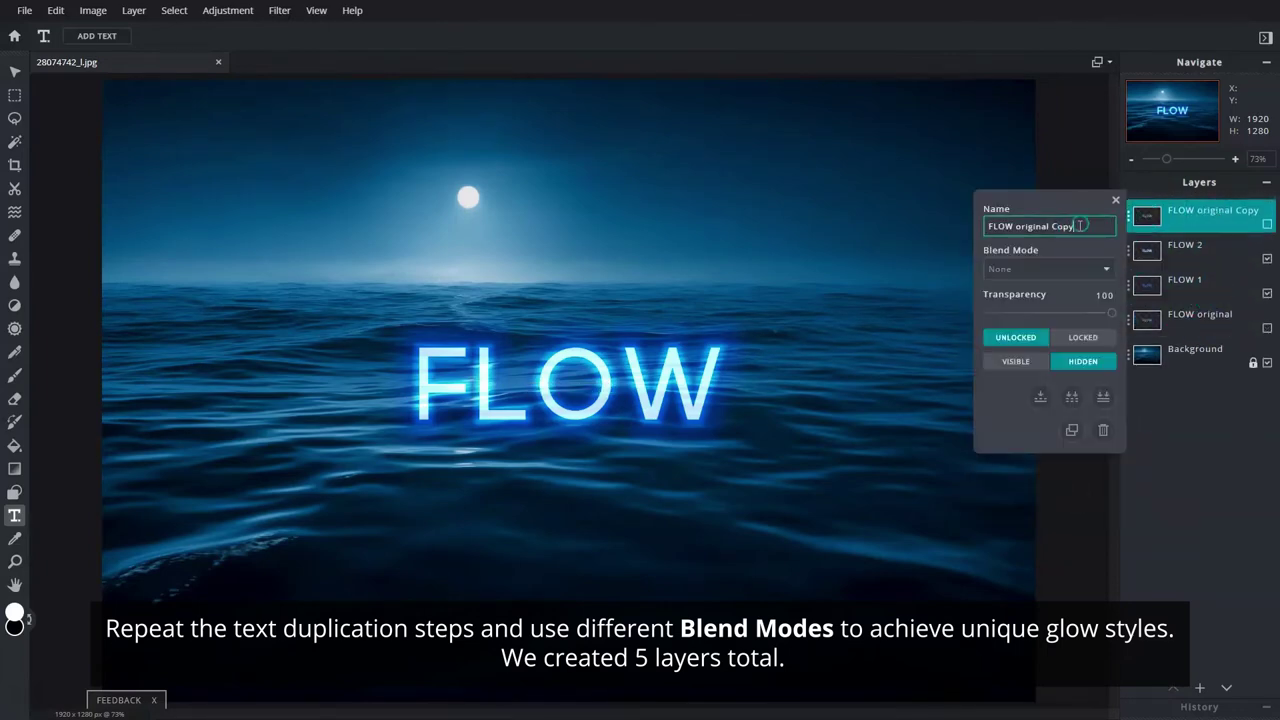
type("FLOW 3")
left_click(1116, 202)
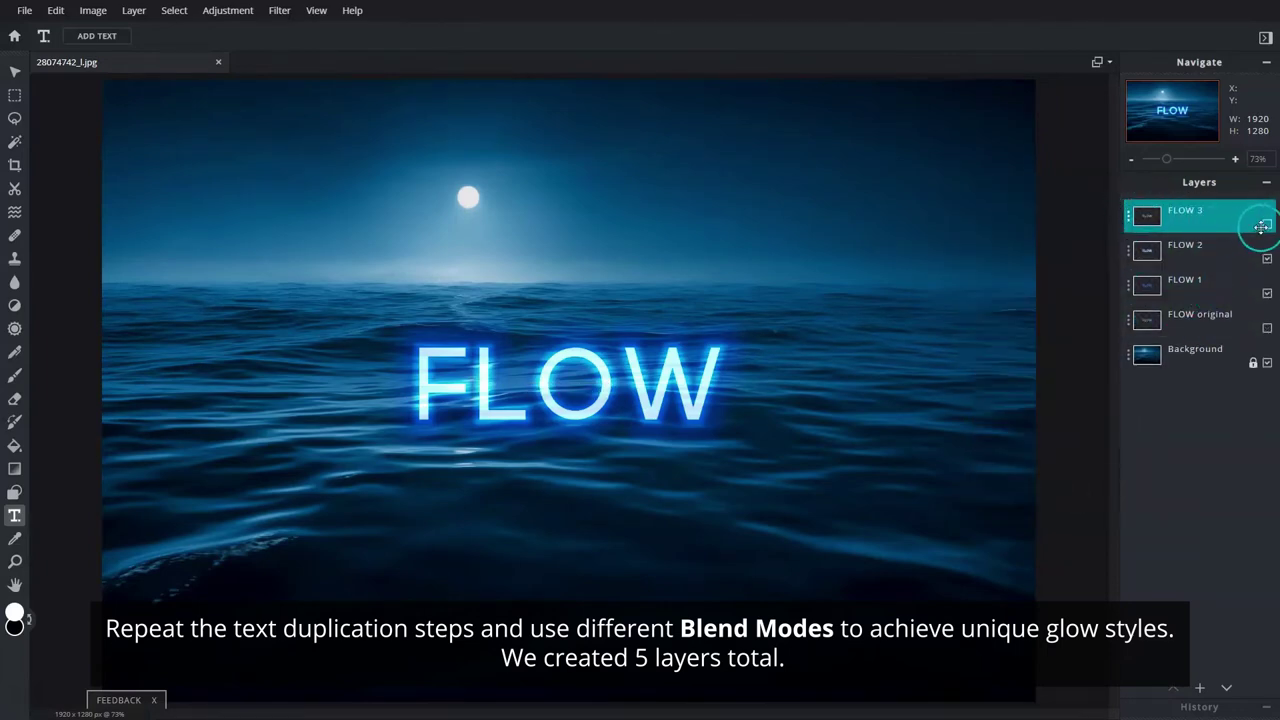
left_click(1267, 224)
Step: Give FLOW 3 a teal outer glow: 26px size, 100% feather, 68% opacity
left_click(283, 12)
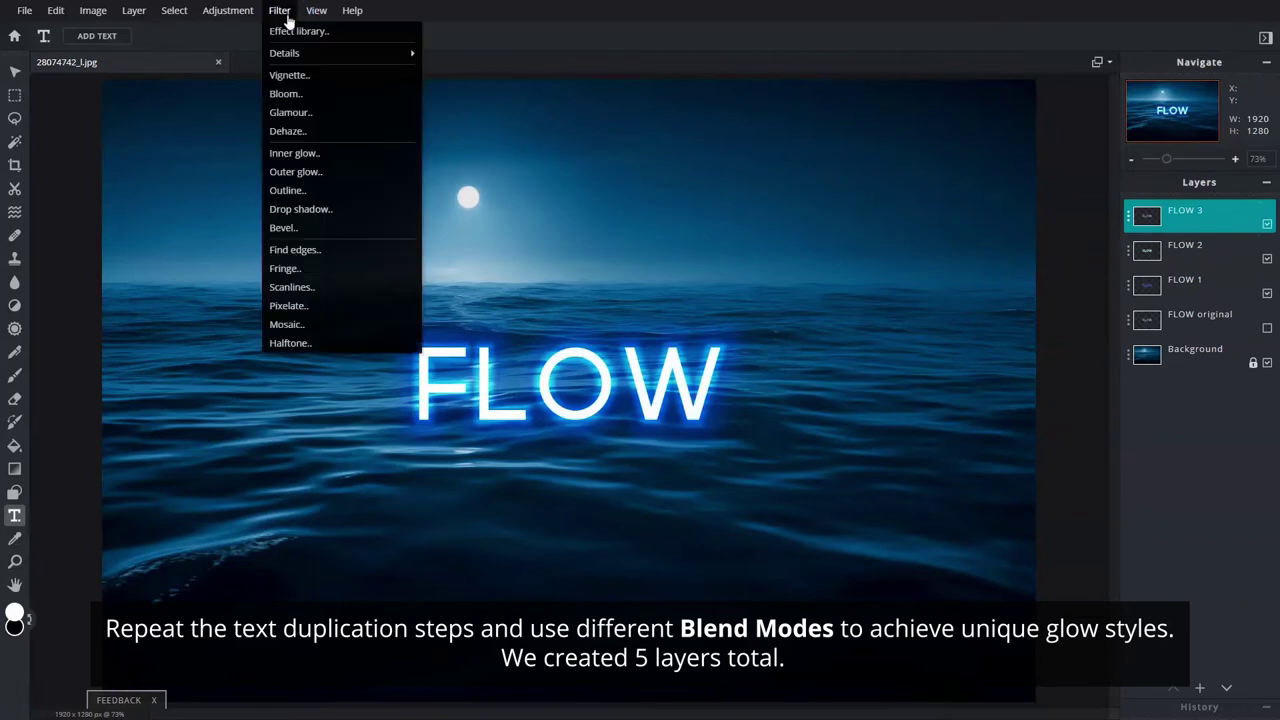
left_click(366, 170)
left_click(1053, 313)
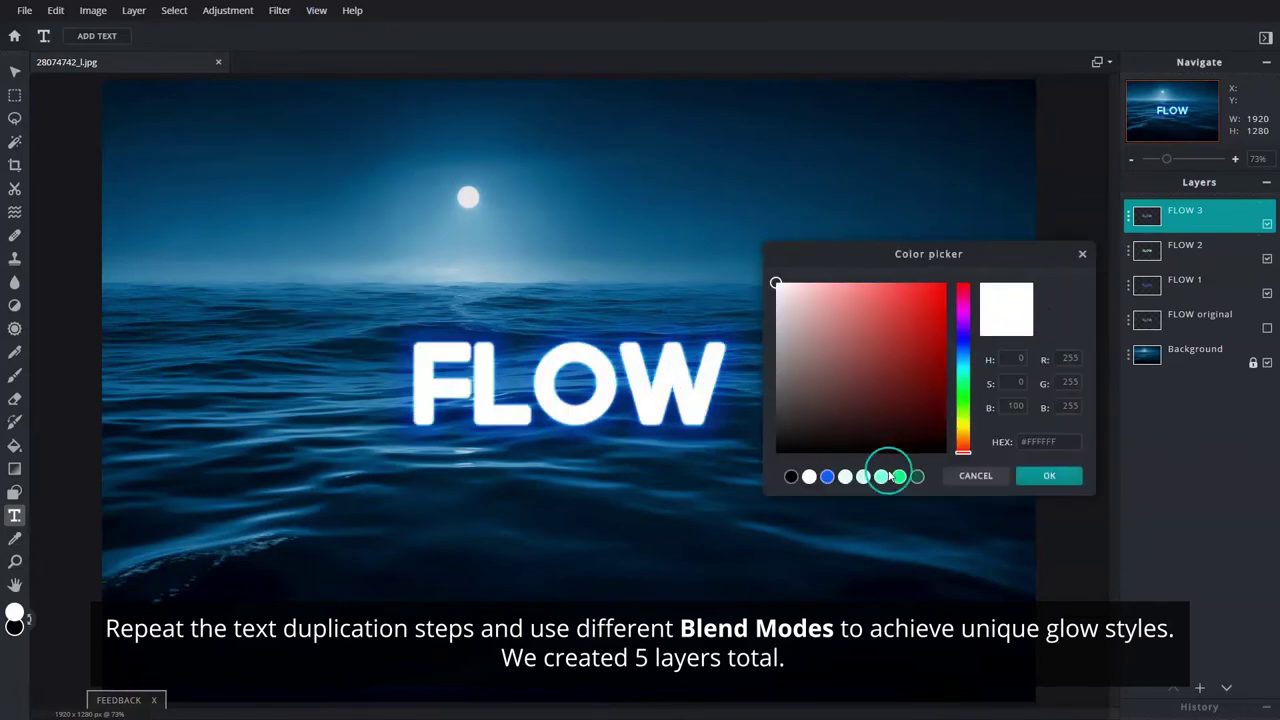
left_click(881, 476)
left_click(1066, 478)
left_click_drag(830, 345, 846, 346)
mouse_move(929, 389)
left_mouse_down()
mouse_move(1058, 386)
mouse_move(1042, 430)
mouse_move(974, 440)
left_mouse_up()
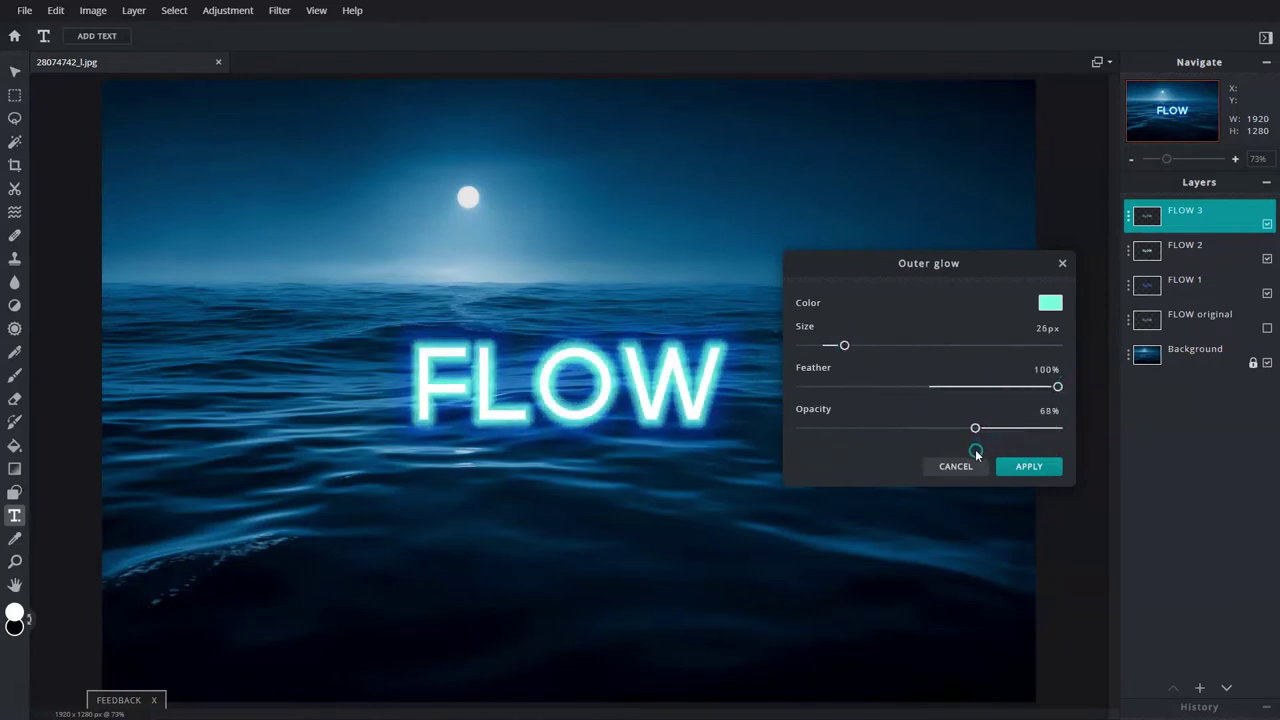
left_click(1044, 468)
left_click(1128, 216)
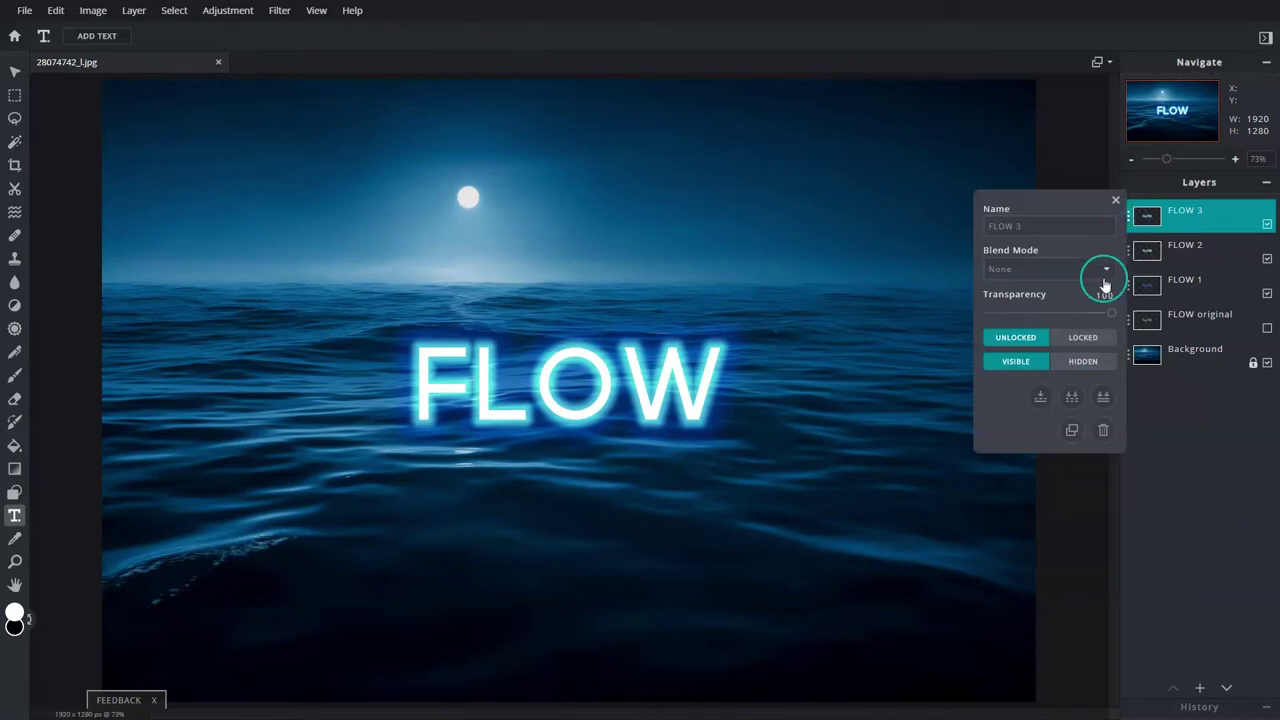
left_click(1116, 200)
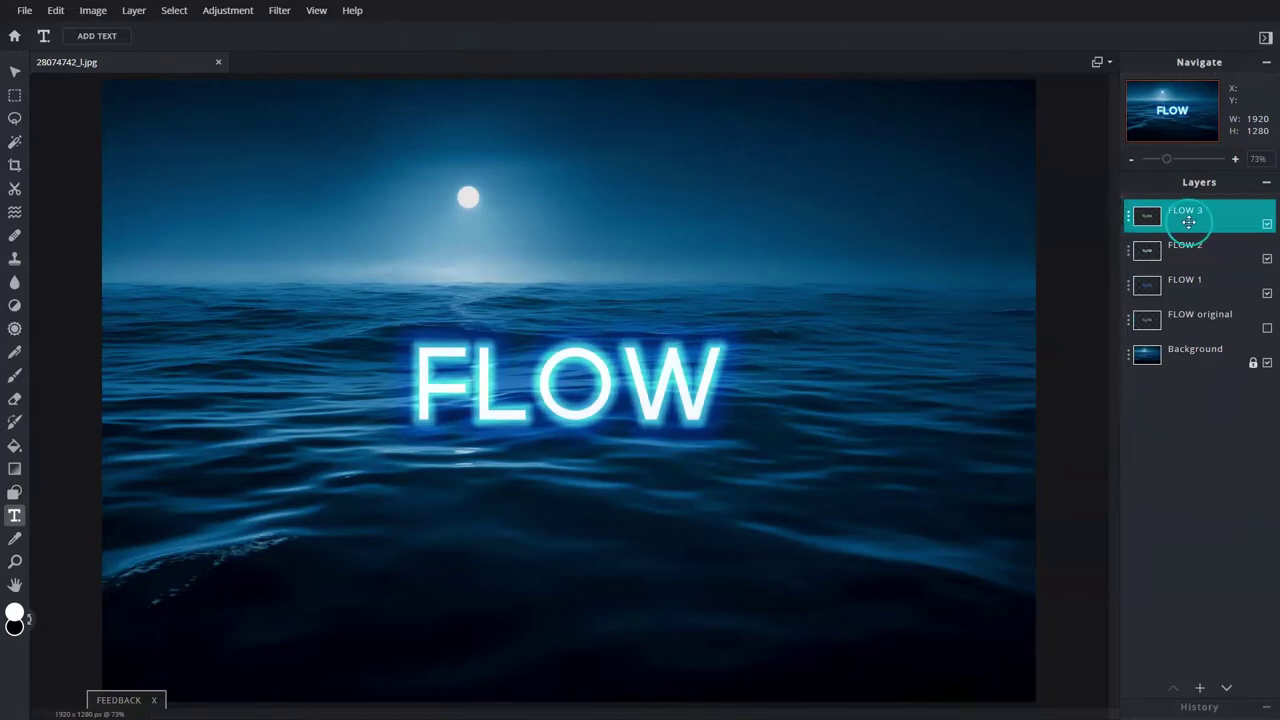
Step: Duplicate FLOW original, move the copy to the top and rename it FLOW 4
left_click(1128, 318)
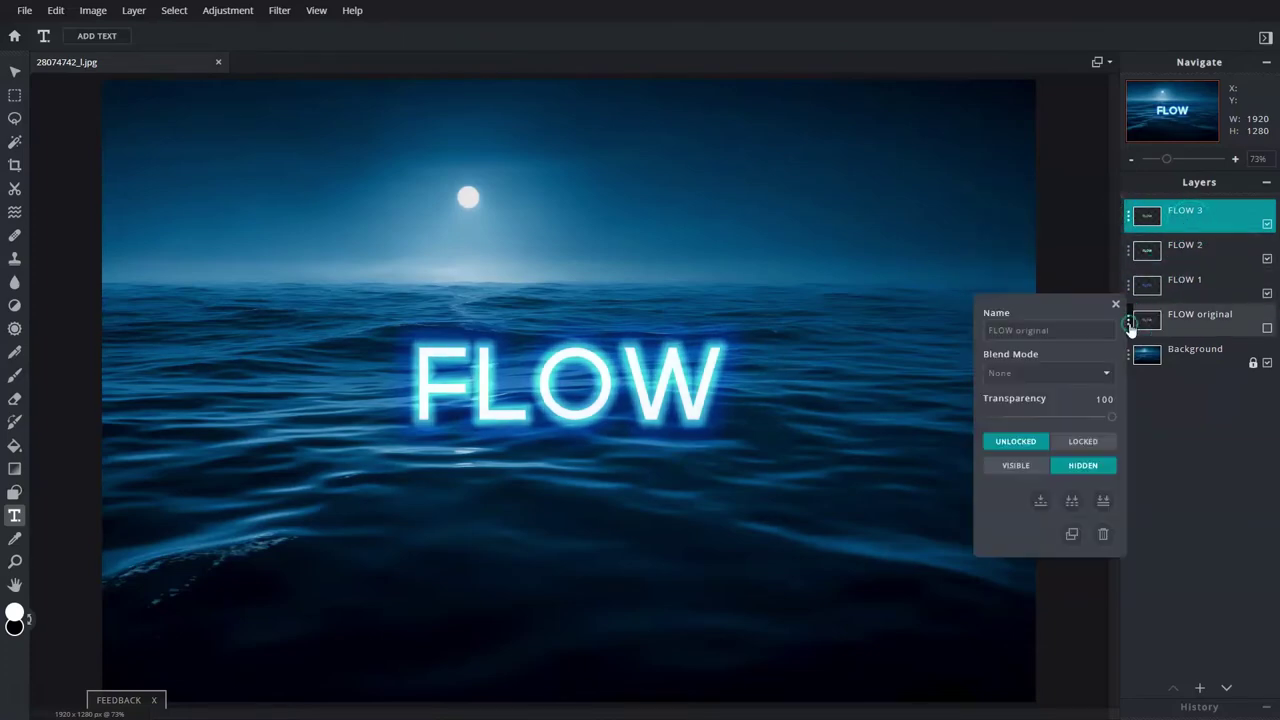
left_click(1074, 537)
left_click_drag(1128, 290, 1128, 226)
left_click(1128, 218)
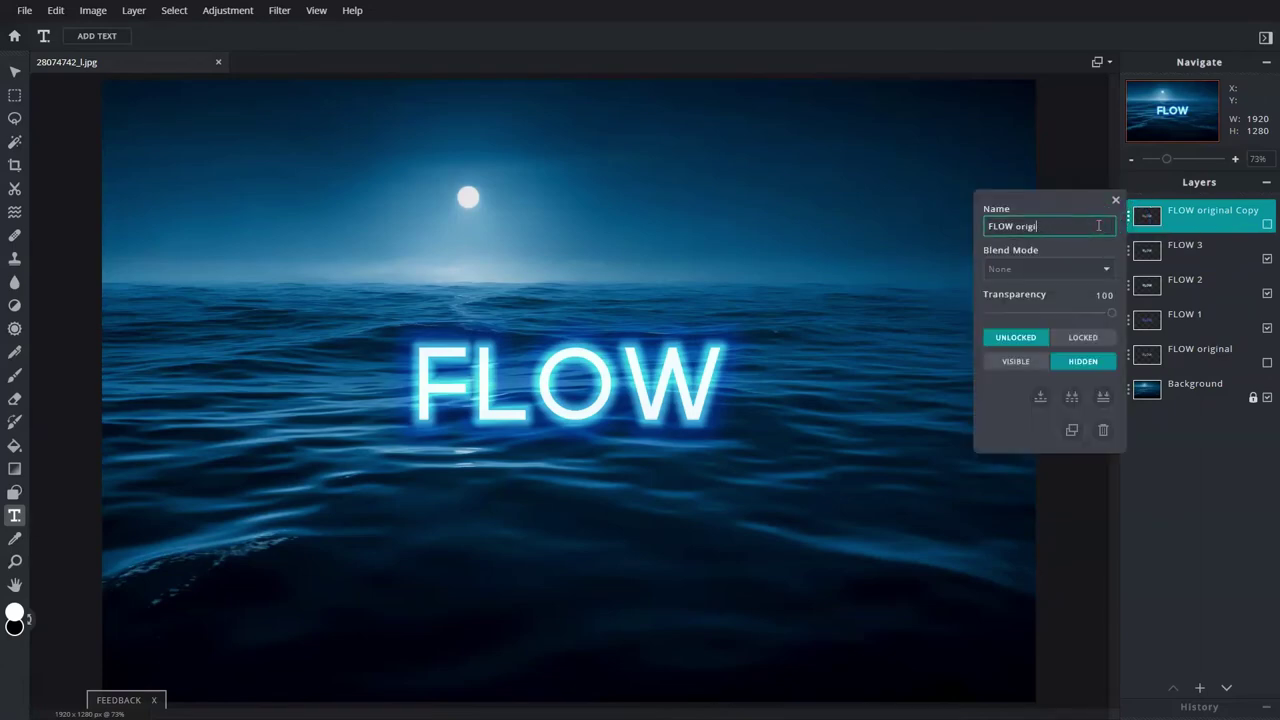
type("4")
left_click(1256, 216)
Step: Give FLOW 4 a 45px, 100%-feather, 45%-opacity blue outer glow, then put another FLOW original copy on top
left_click(283, 10)
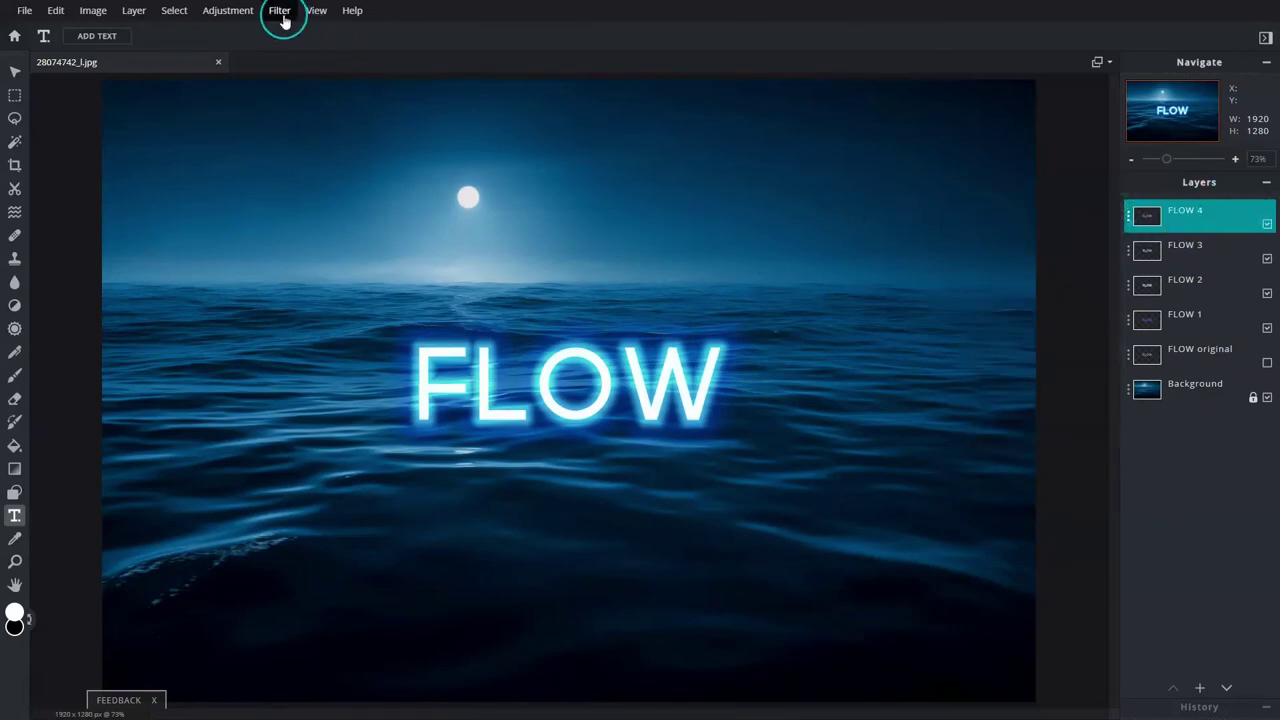
left_click(380, 172)
left_click(1042, 305)
left_click(827, 476)
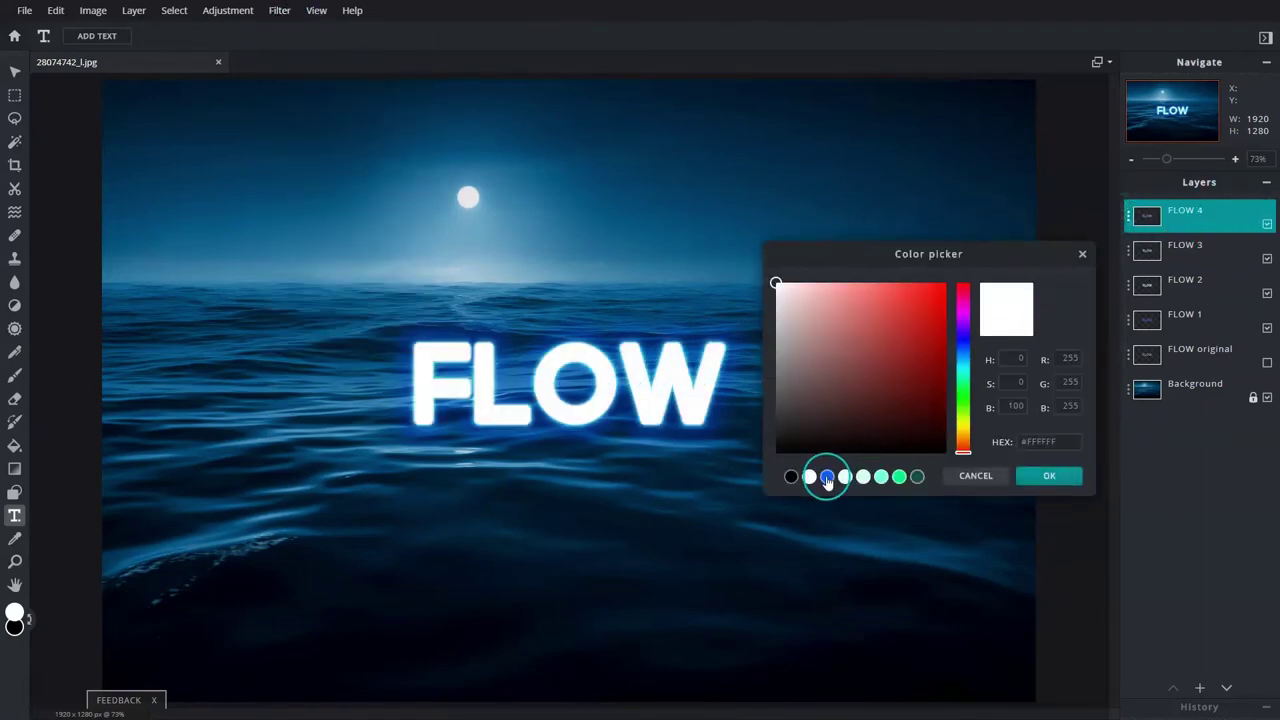
left_click(1069, 441)
left_click(1071, 474)
left_click_drag(829, 346, 877, 348)
mouse_move(929, 386)
left_mouse_down()
mouse_move(1058, 386)
mouse_move(916, 436)
left_mouse_up()
left_click(1032, 469)
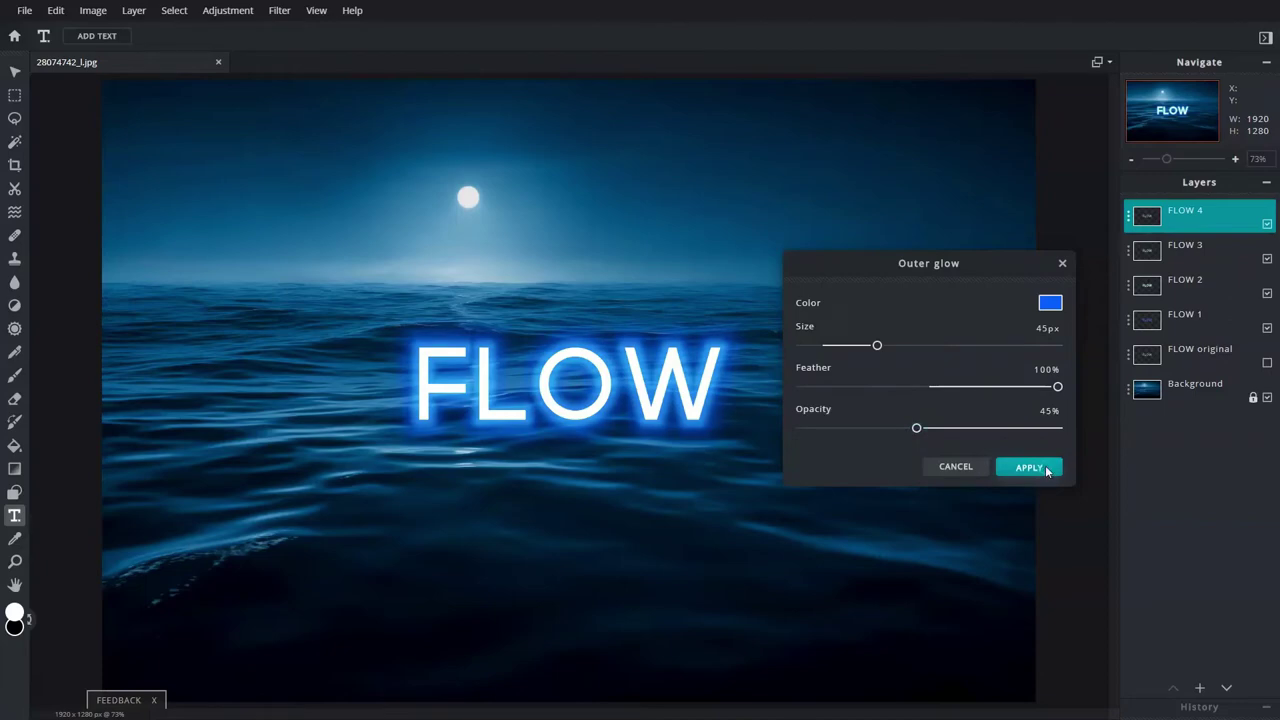
left_click(1129, 360)
left_click(1066, 563)
left_click_drag(1171, 414, 1209, 218)
Step: Rename the copy FLOW 5 and give it a 55px, fully feathered blue outer glow
left_click(1129, 216)
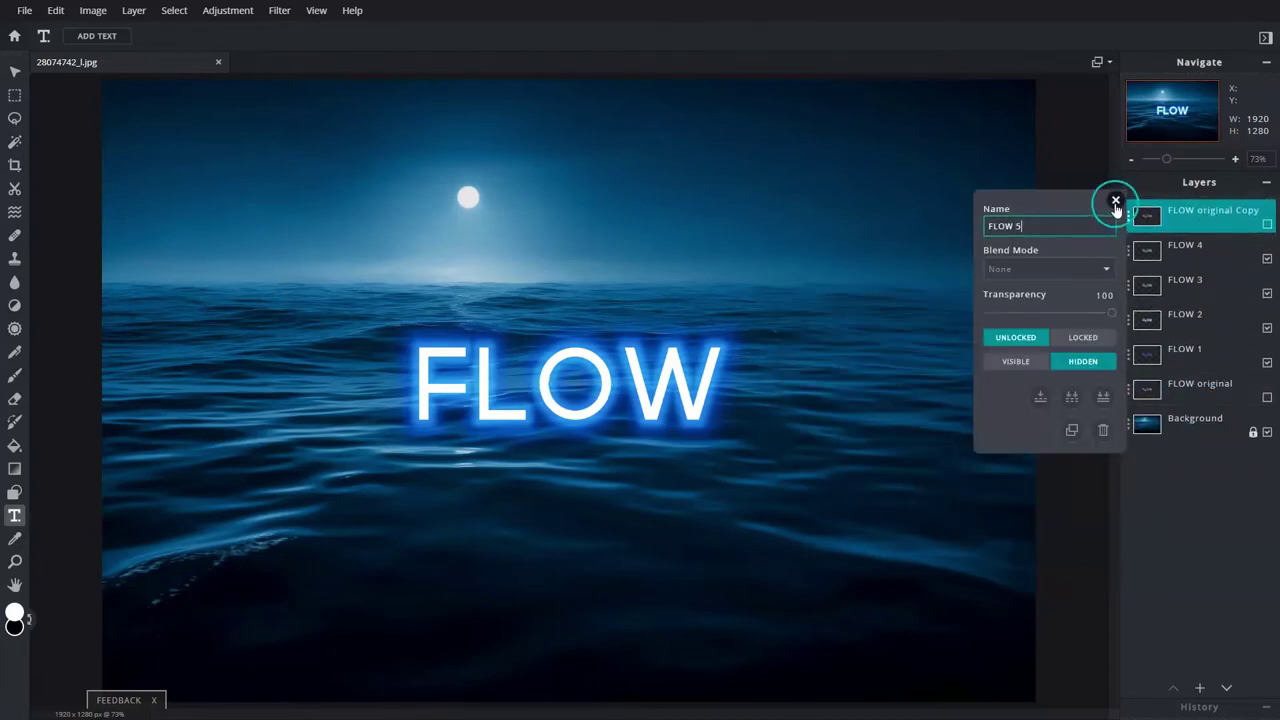
left_click(1116, 203)
left_click(279, 10)
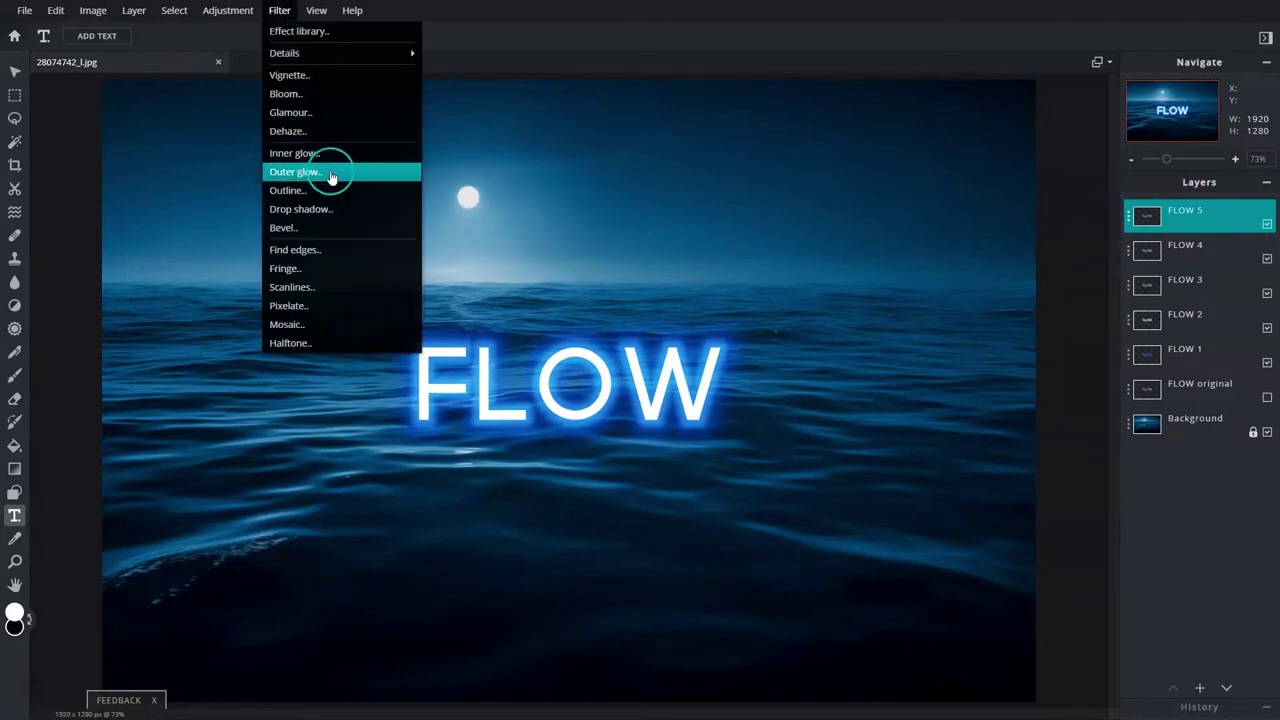
left_click(318, 170)
left_click(1045, 313)
left_click(827, 476)
left_click(1072, 445)
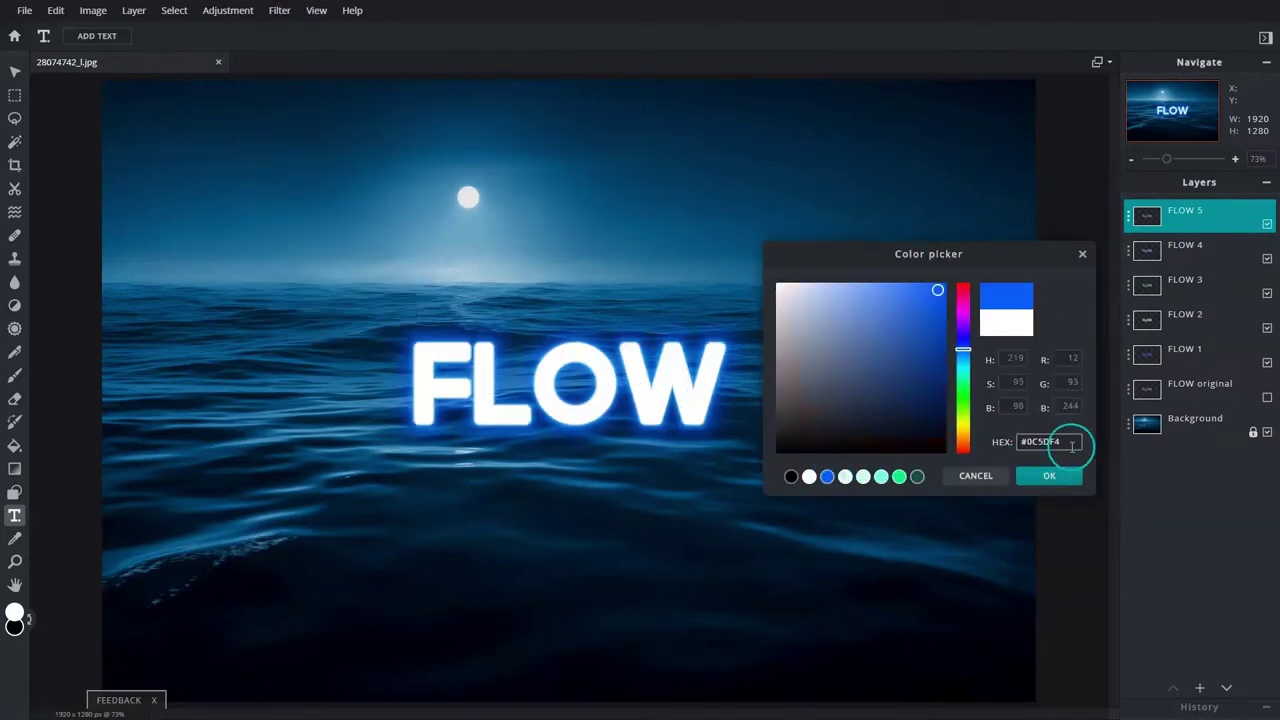
left_click(1049, 476)
left_click_drag(829, 343, 887, 341)
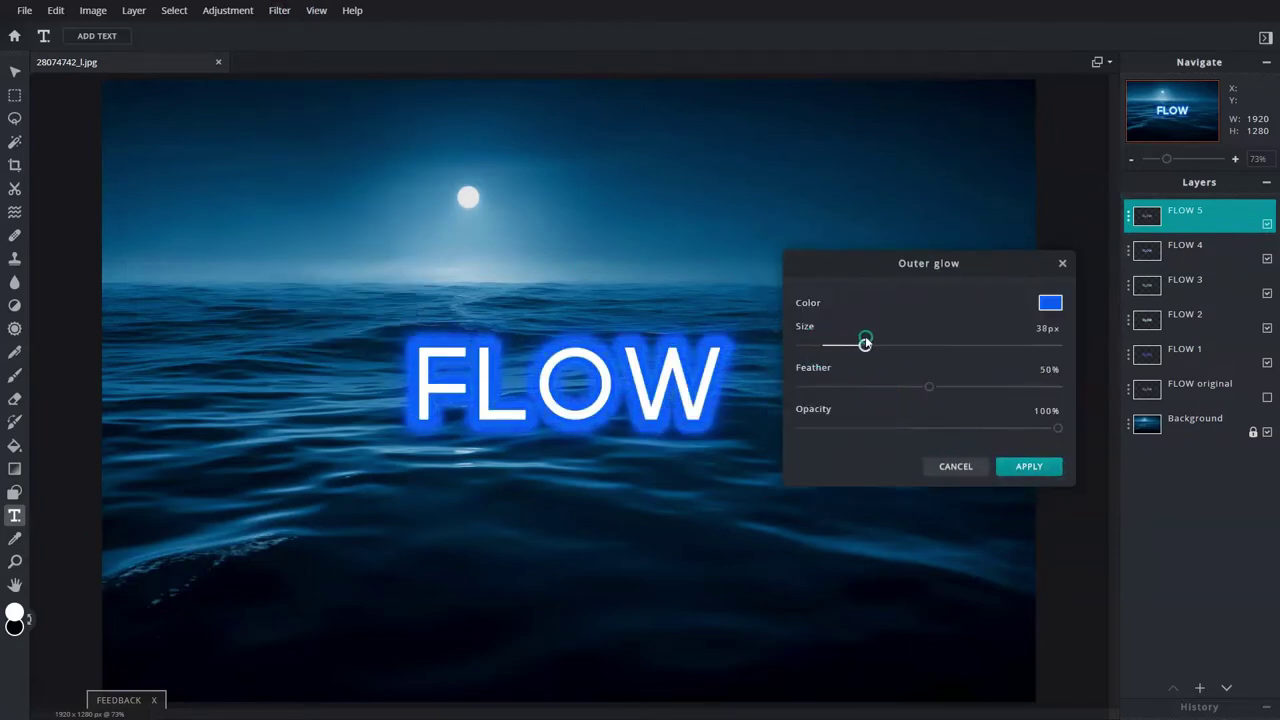
left_click_drag(930, 389, 1046, 389)
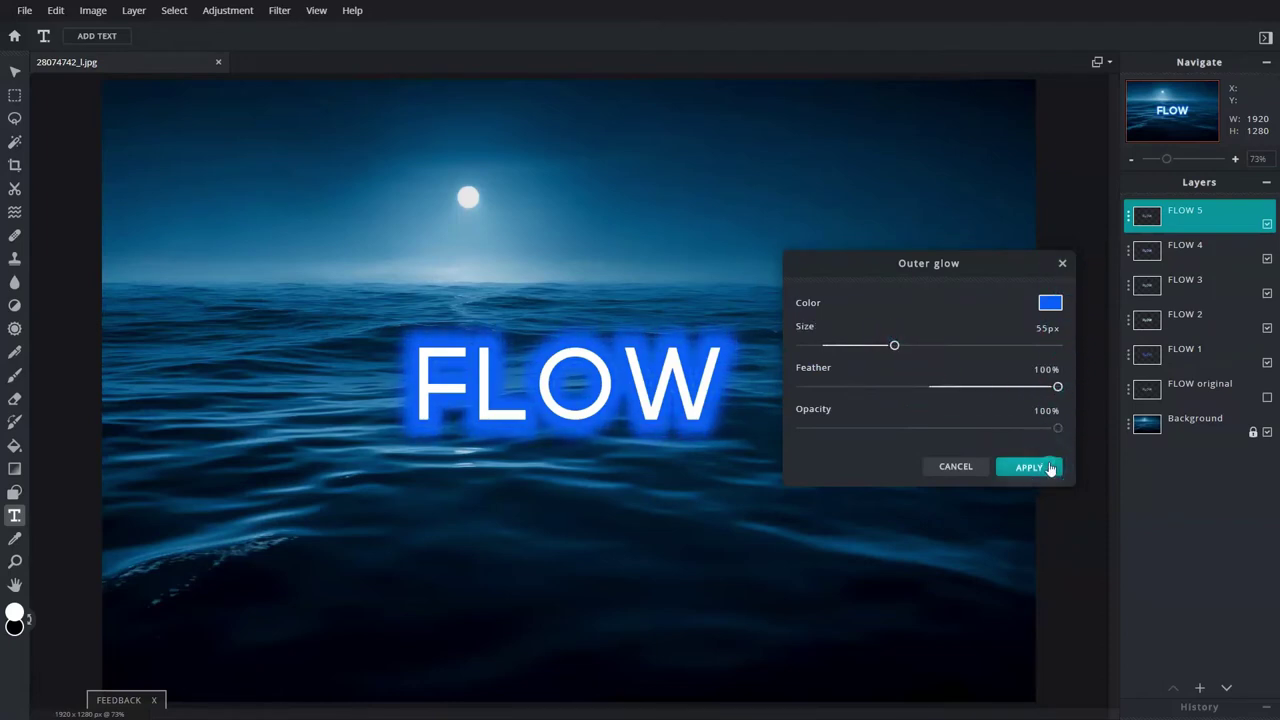
left_click(1049, 468)
Step: Set FLOW 5's blend mode to Overlay and keep the layer selected
left_click(1128, 218)
left_click(1100, 268)
left_click(1071, 325)
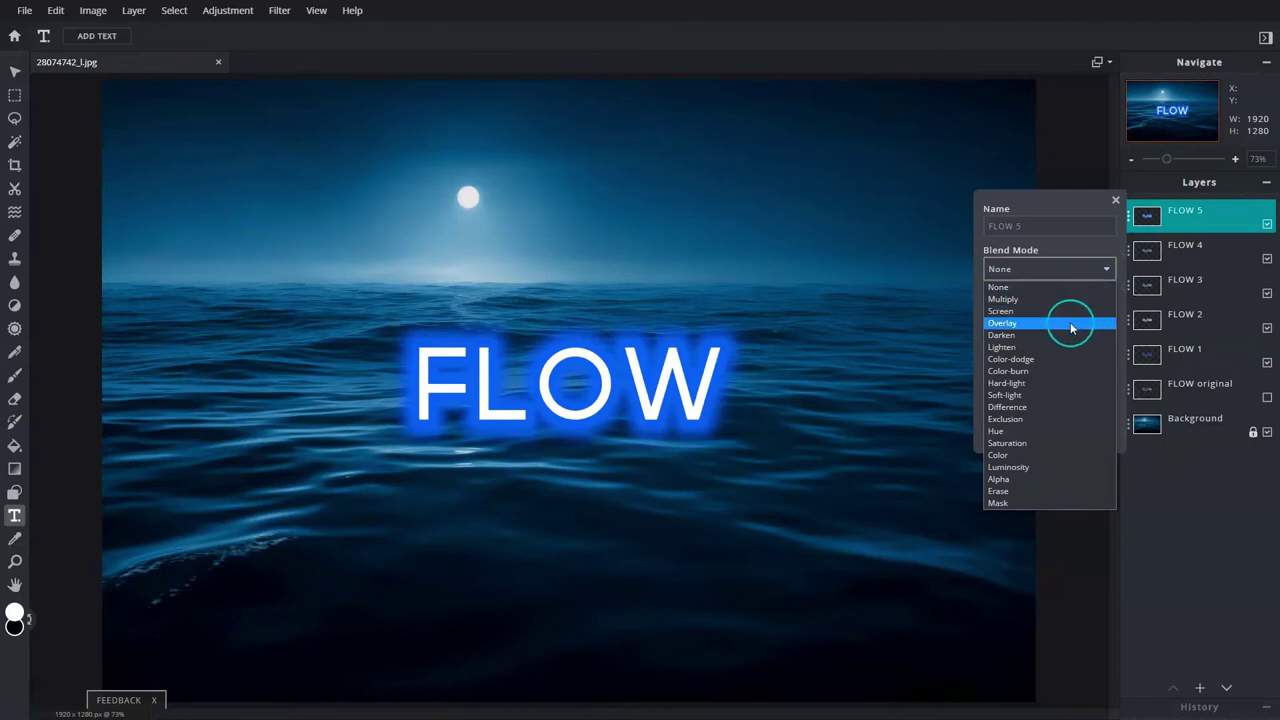
left_click(1115, 200)
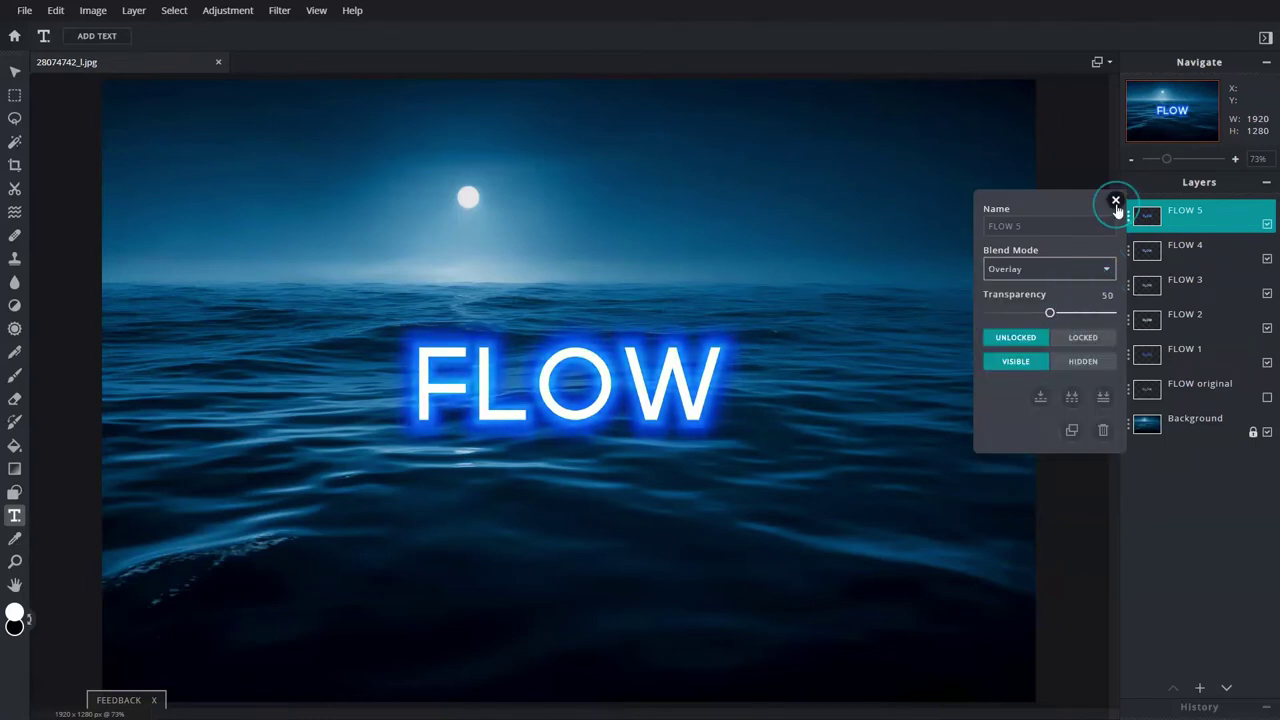
left_click(1191, 224)
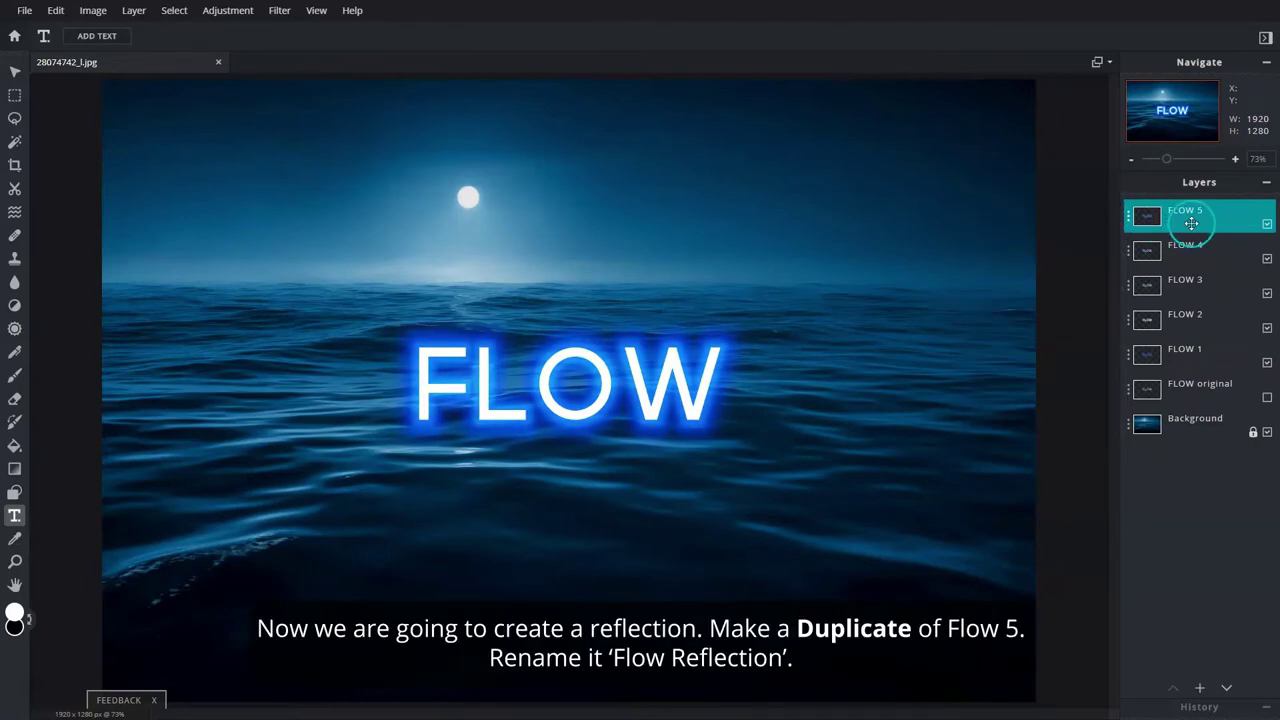
Step: Duplicate FLOW 5 and name the copy FLOW reflection
left_click(1128, 218)
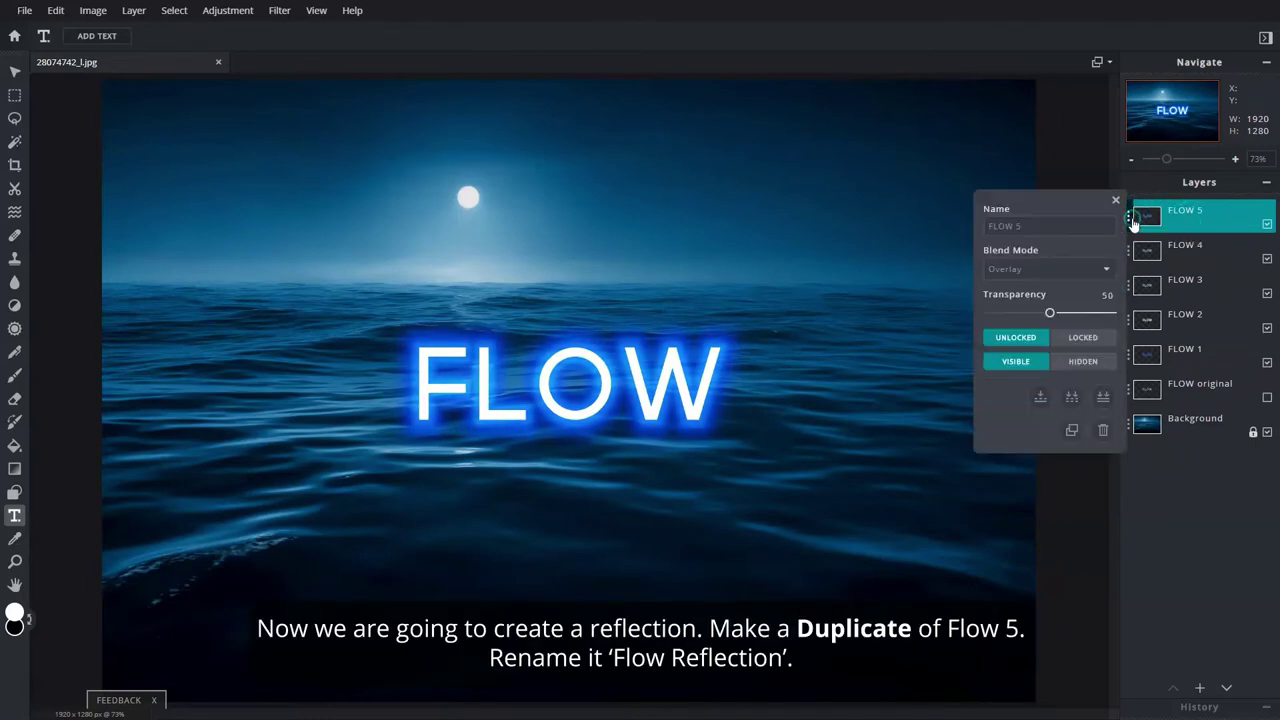
left_click(1073, 430)
left_click(1129, 224)
left_click(1085, 228)
type("reflection")
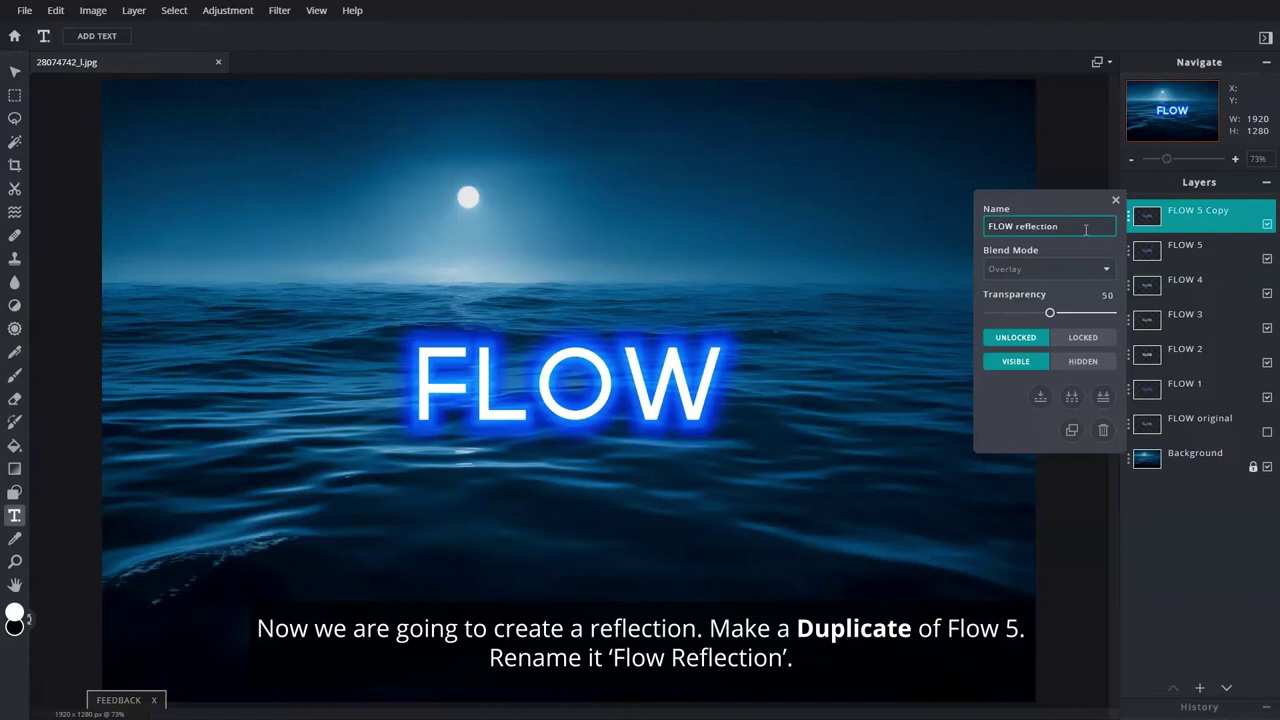
left_click(1116, 200)
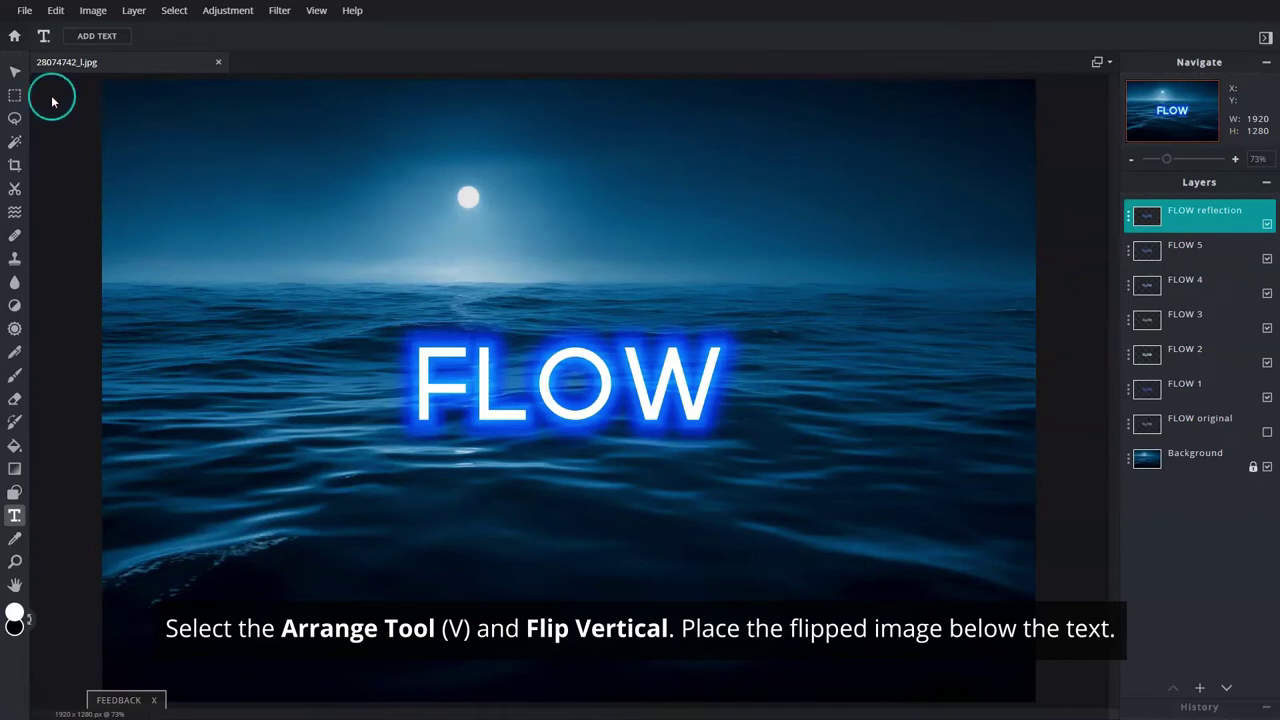
Step: Flip the reflection vertically and move it just below the FLOW text
left_click(15, 74)
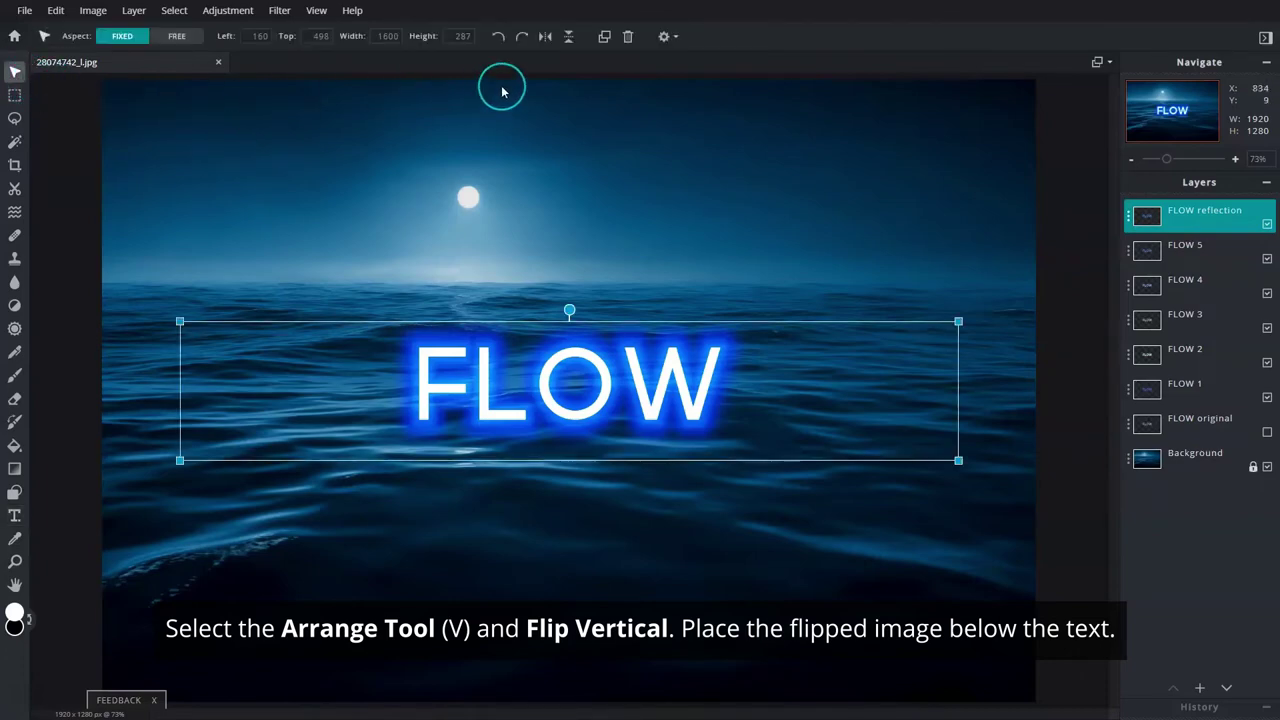
left_click(575, 48)
left_click_drag(820, 369, 822, 425)
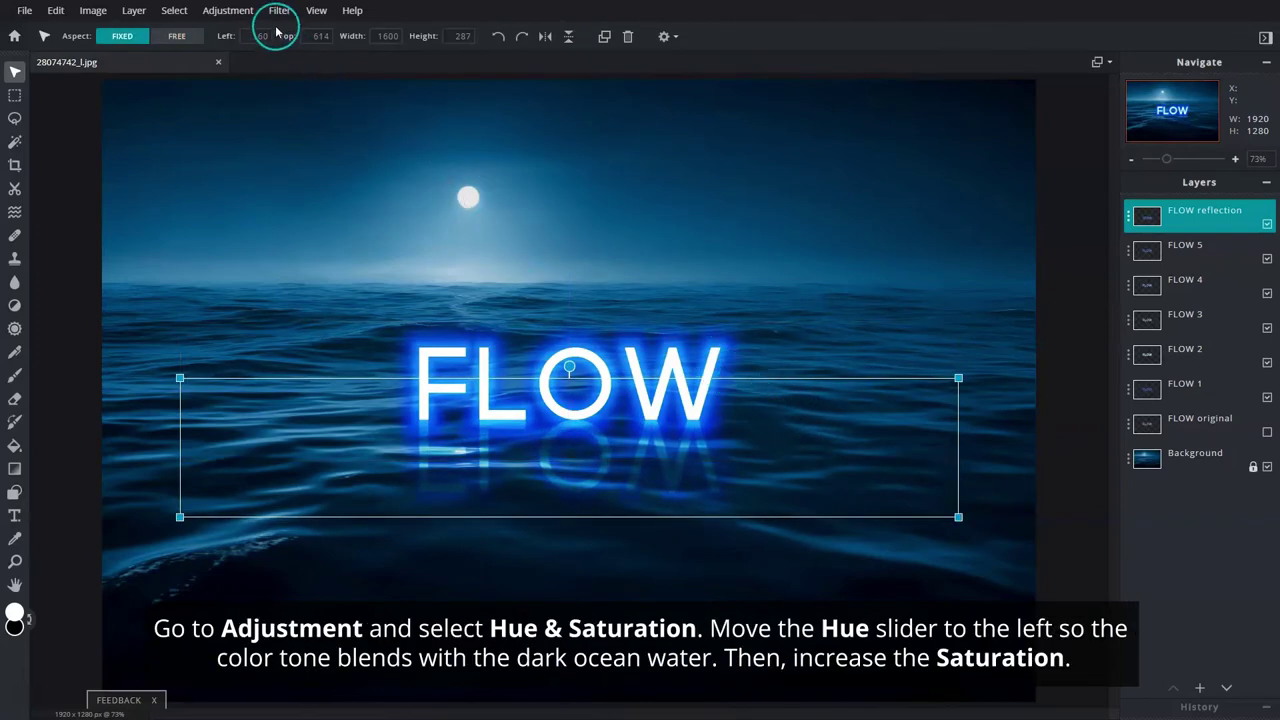
Step: Recolour the FLOW reflection with Hue & Saturation: hue -30, saturation 50, lightness 6
left_click(247, 12)
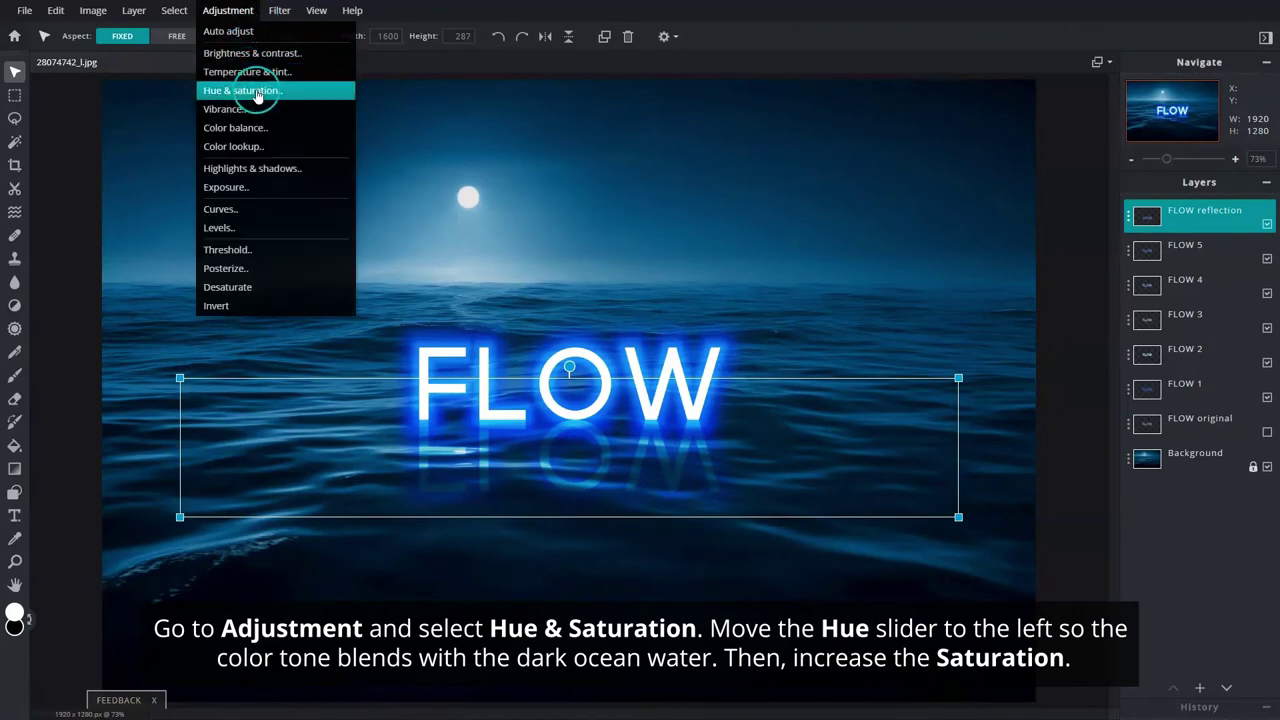
left_click(311, 97)
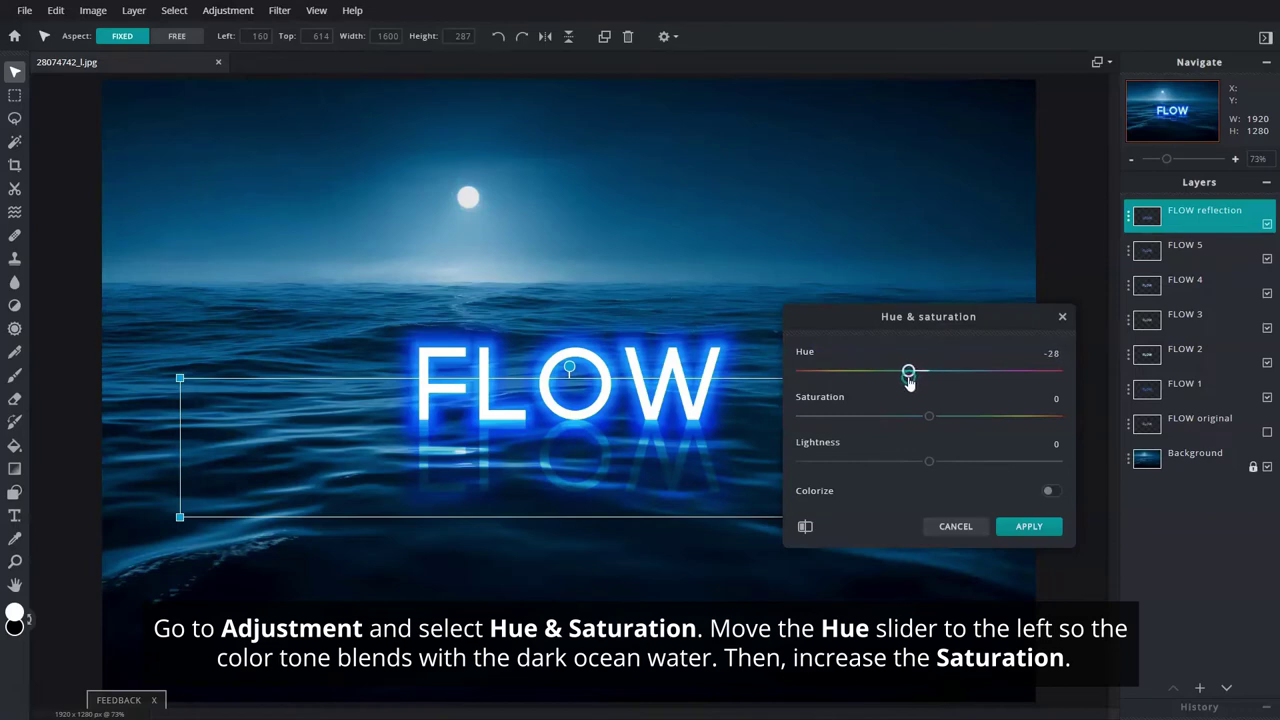
left_click(928, 417)
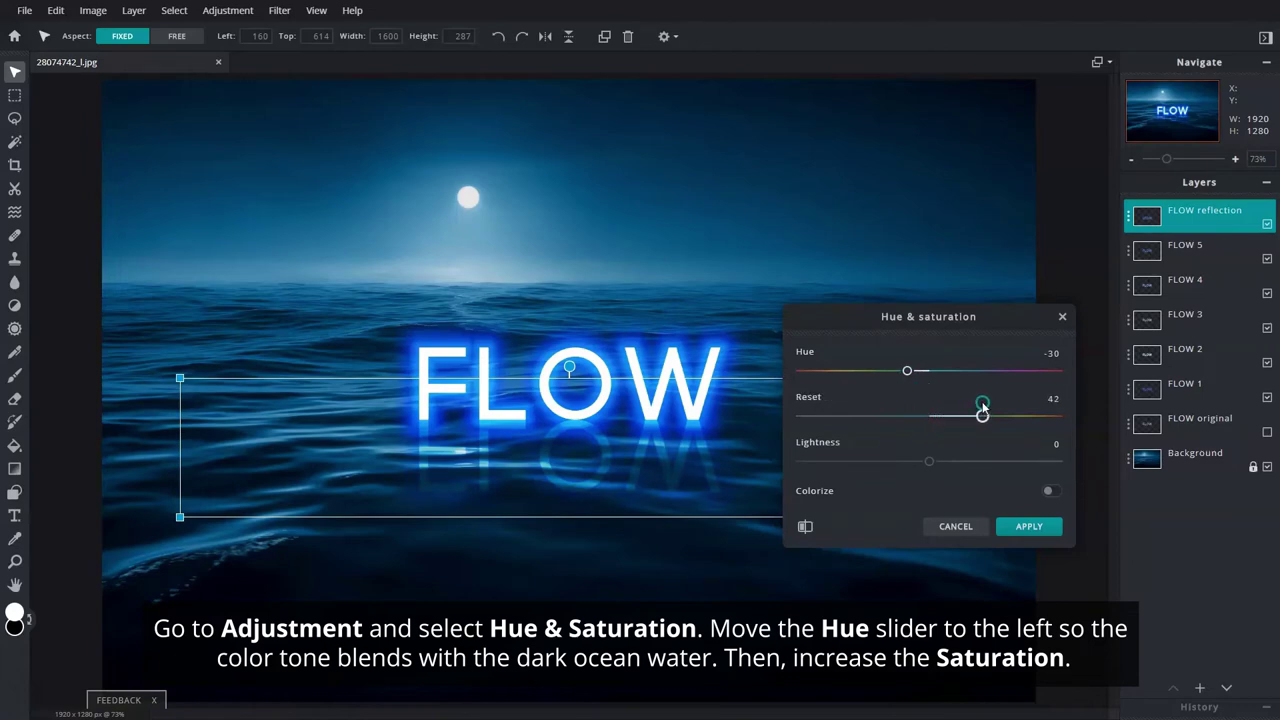
left_click(929, 462)
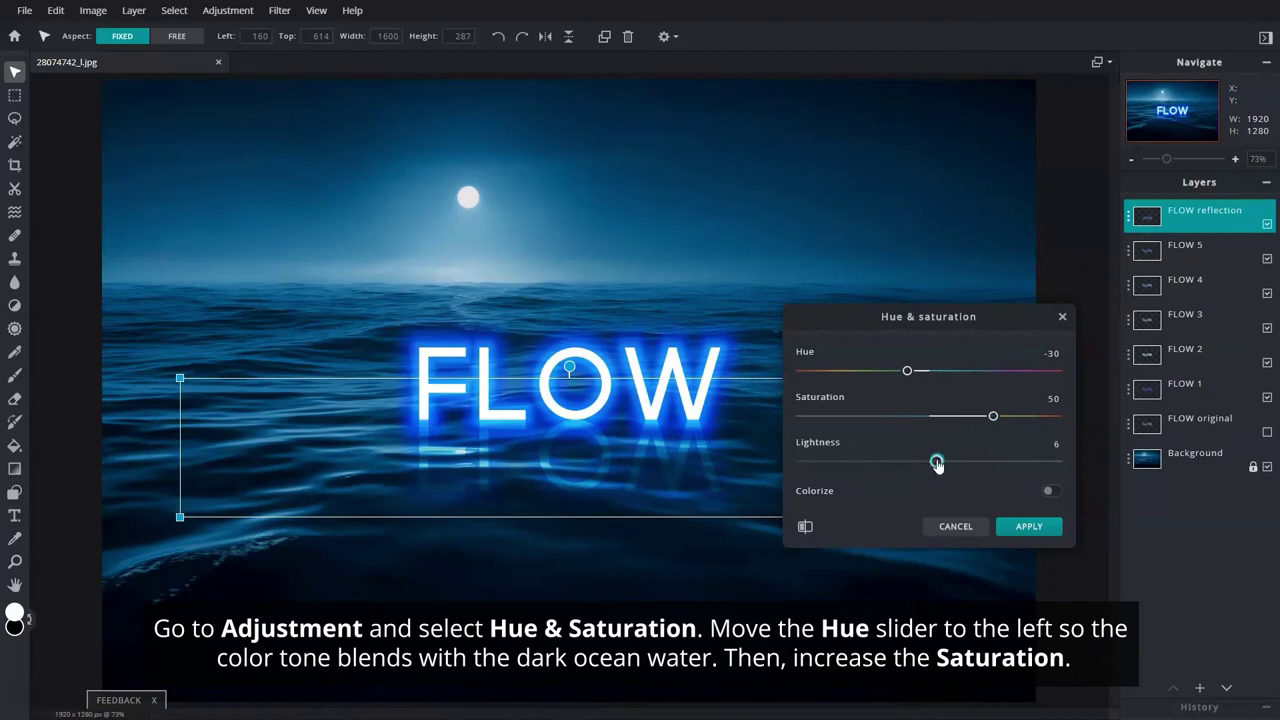
left_click(1040, 530)
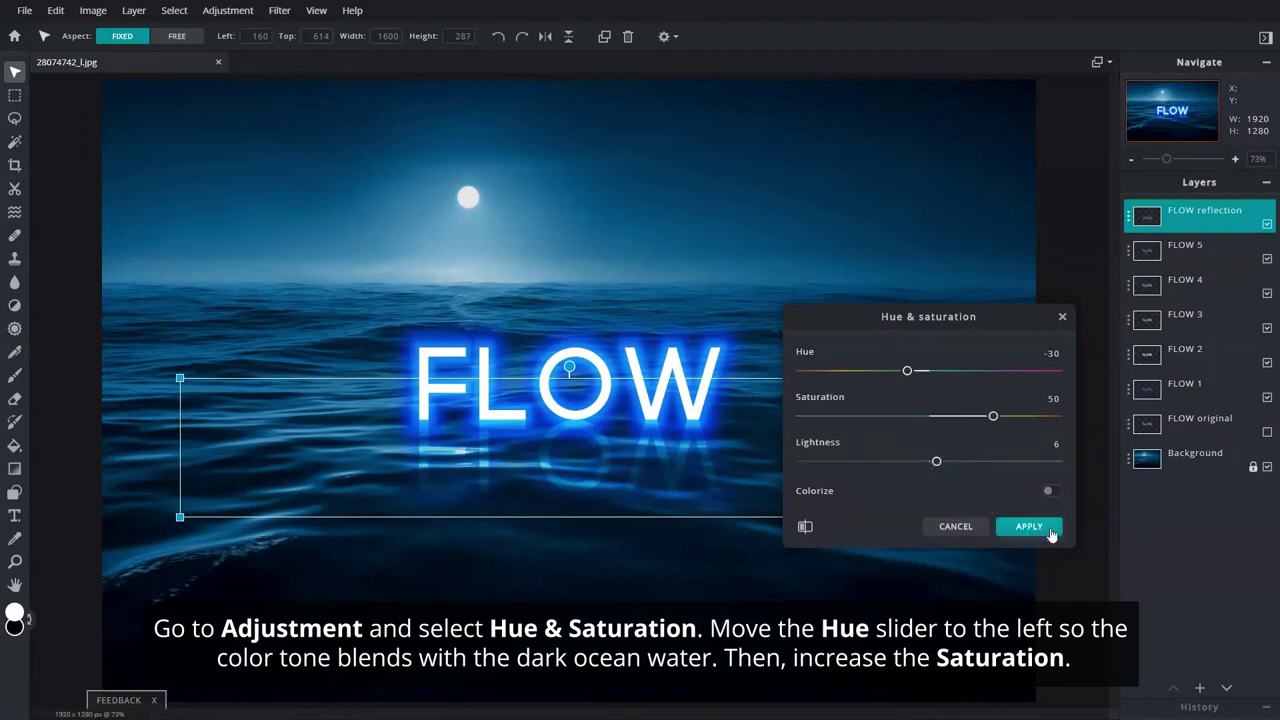
left_click(1040, 530)
left_click(1188, 224)
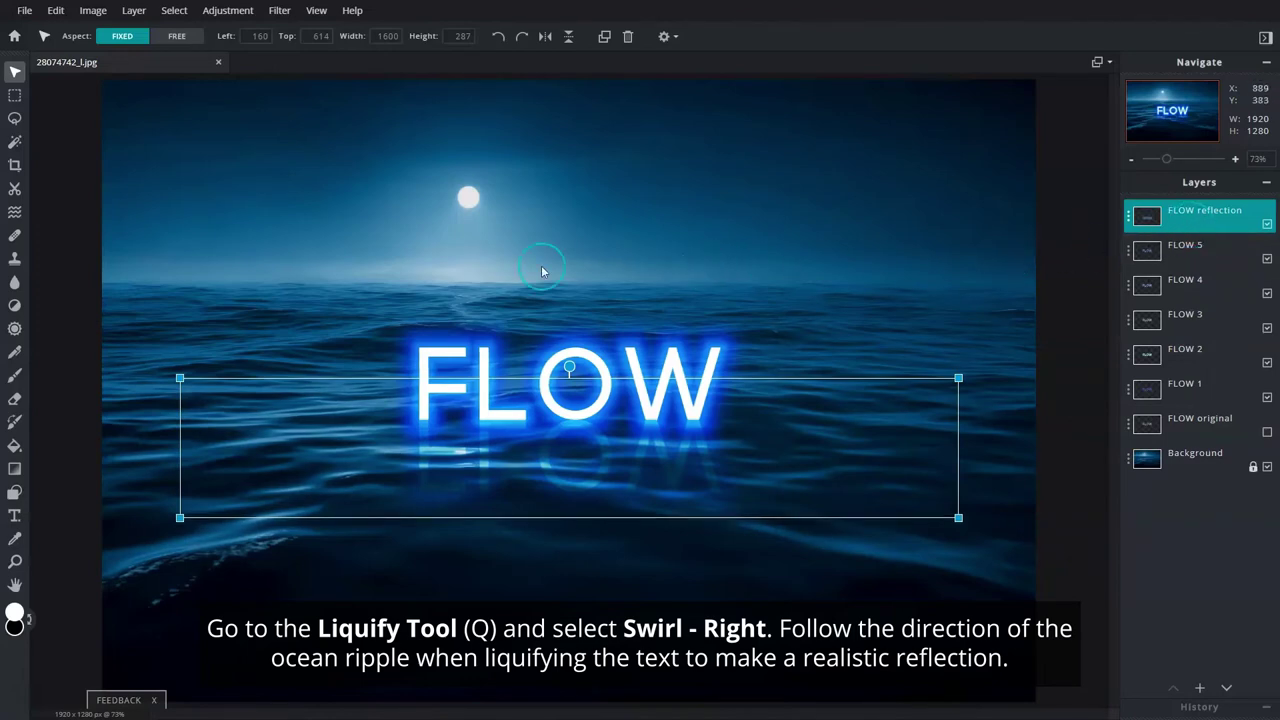
Step: Swirl the reflection under F and W with Liquify Swirl - Right at size 34
left_click(16, 212)
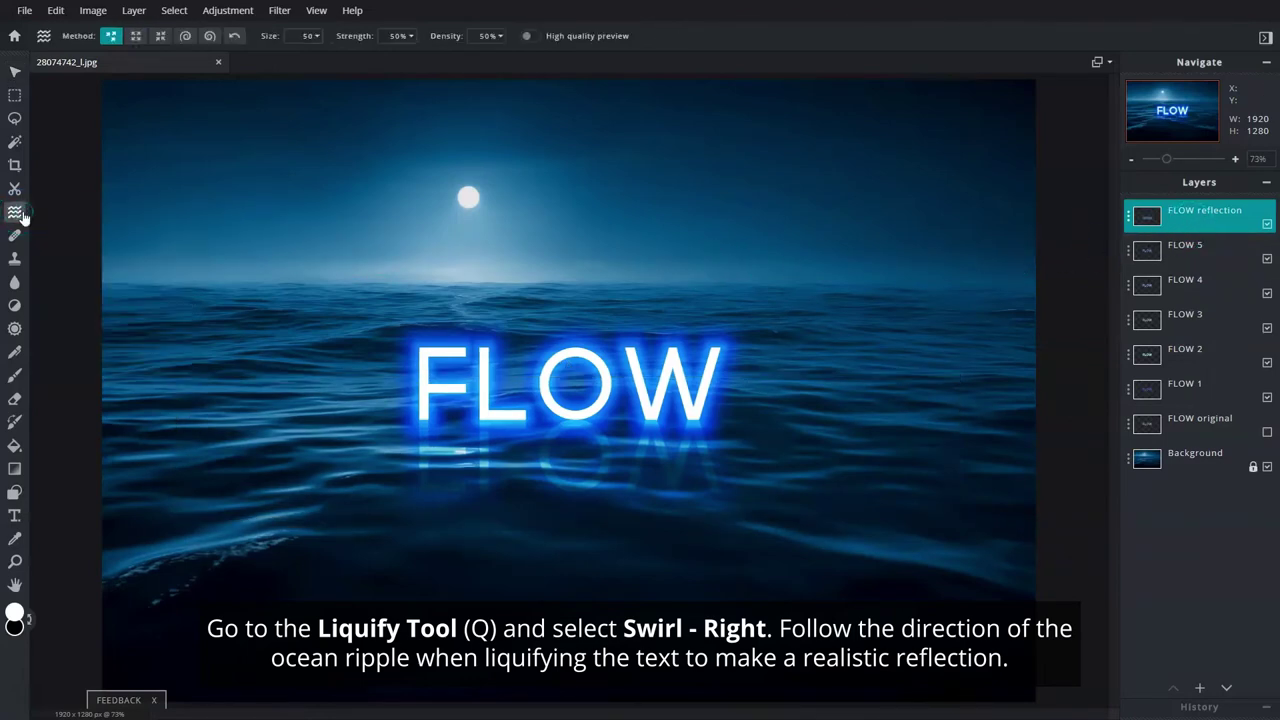
left_click(187, 38)
left_click_drag(230, 62, 219, 62)
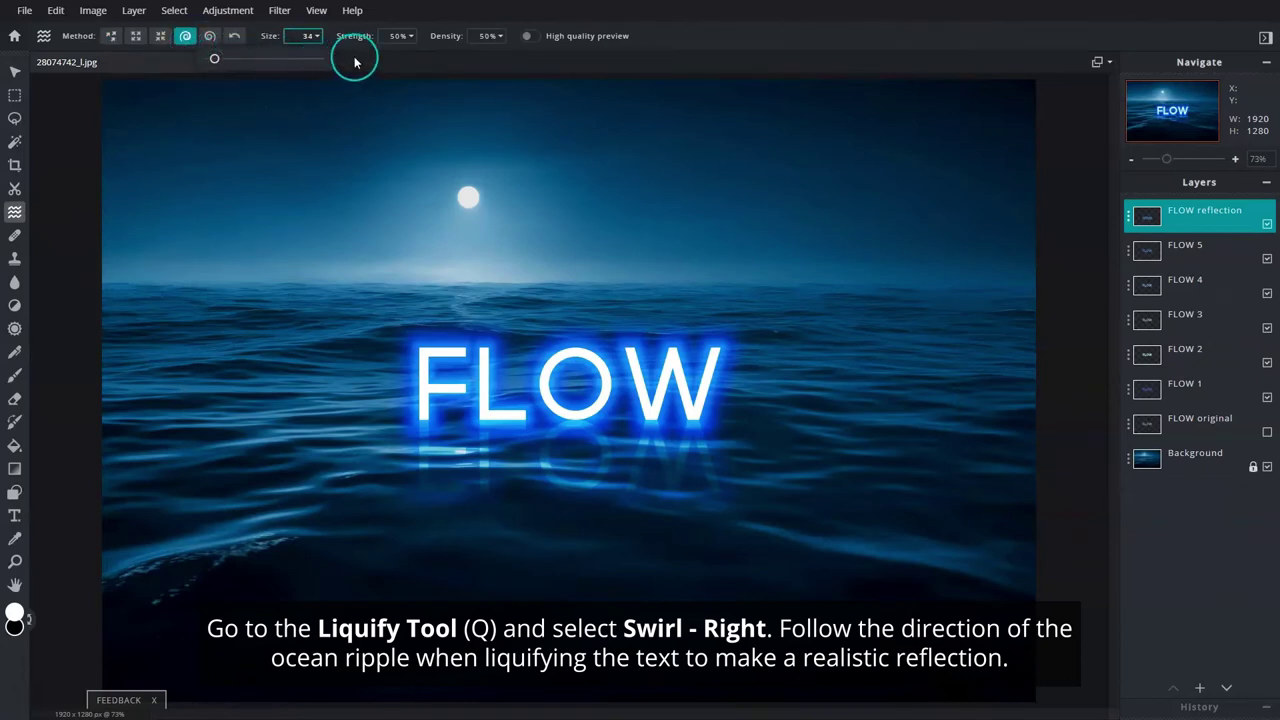
scroll(463, 497, "up", 3)
left_click_drag(399, 430, 453, 447)
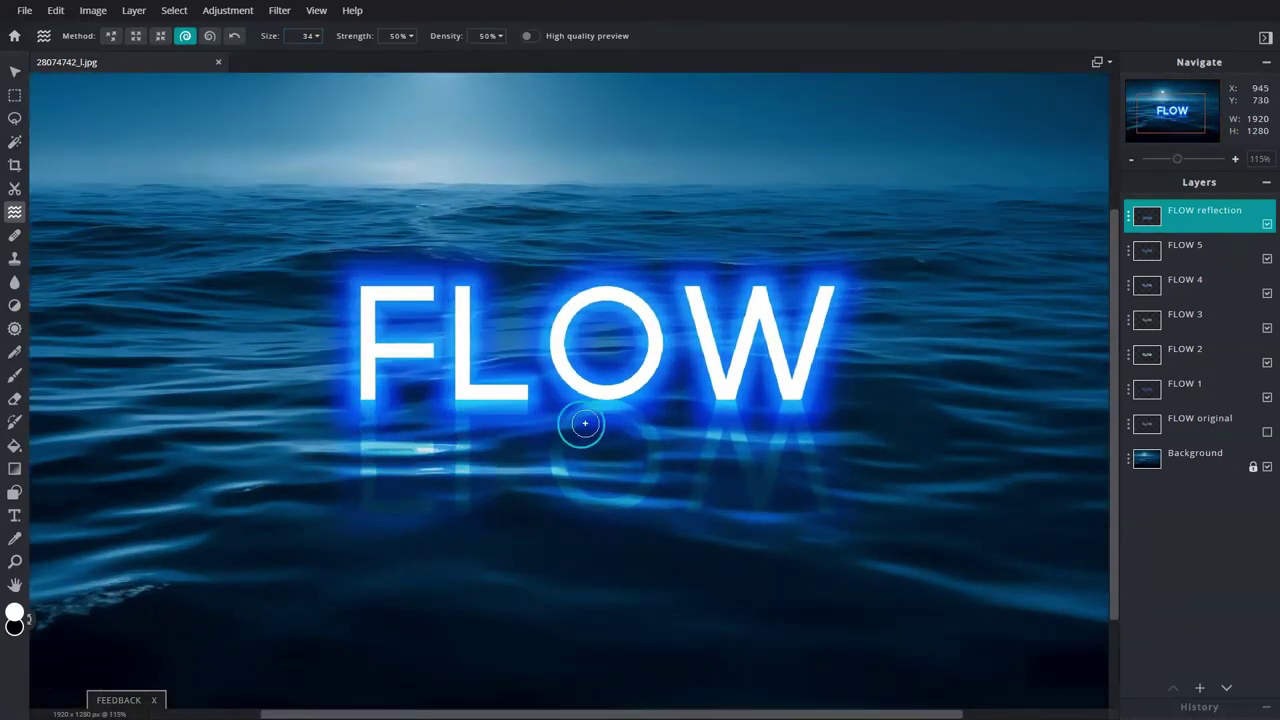
mouse_move(771, 437)
left_mouse_down()
mouse_move(827, 412)
mouse_move(653, 497)
mouse_move(371, 474)
left_mouse_up()
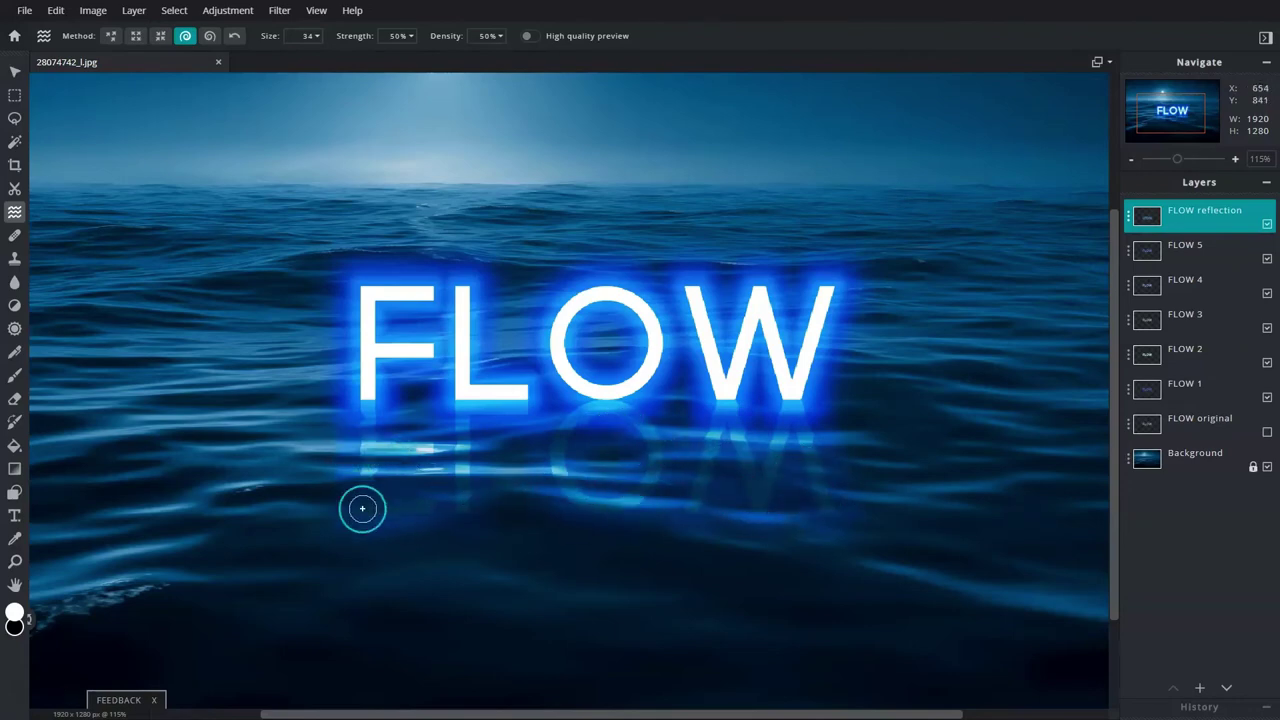
key("ctrl+minus")
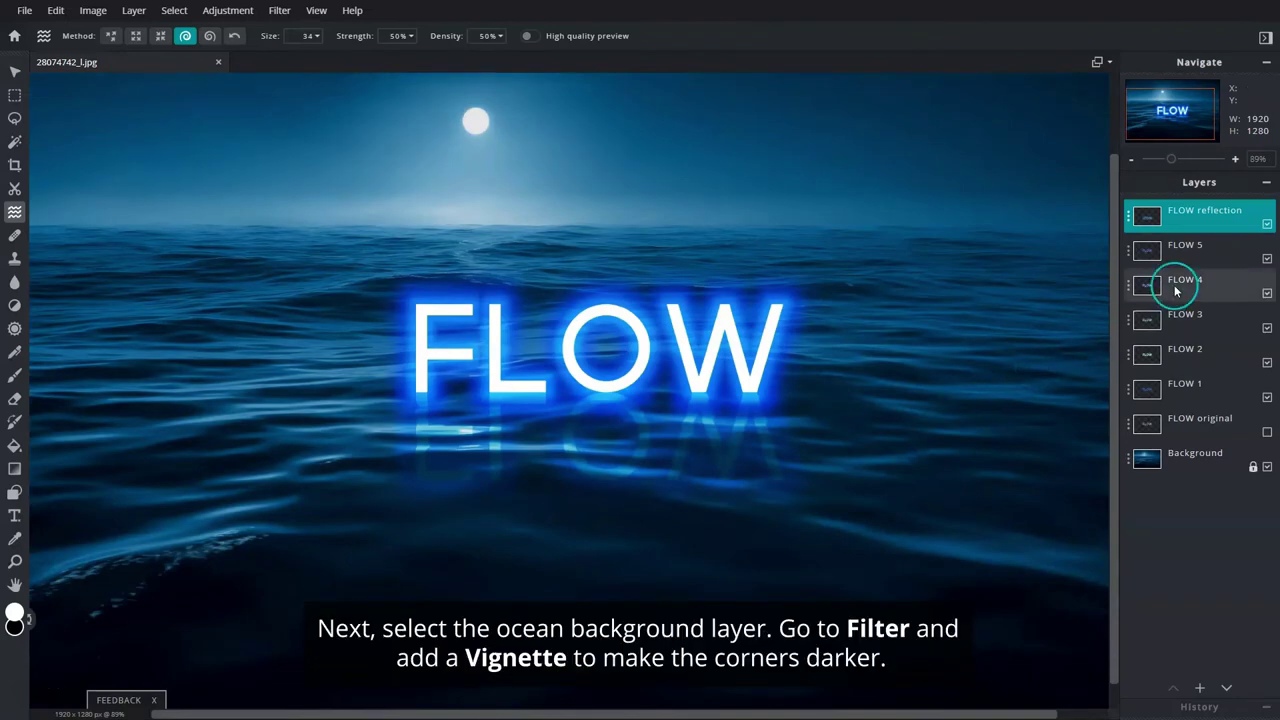
Step: Apply a Vignette filter at amount 90 to the ocean Background layer
left_click(1202, 452)
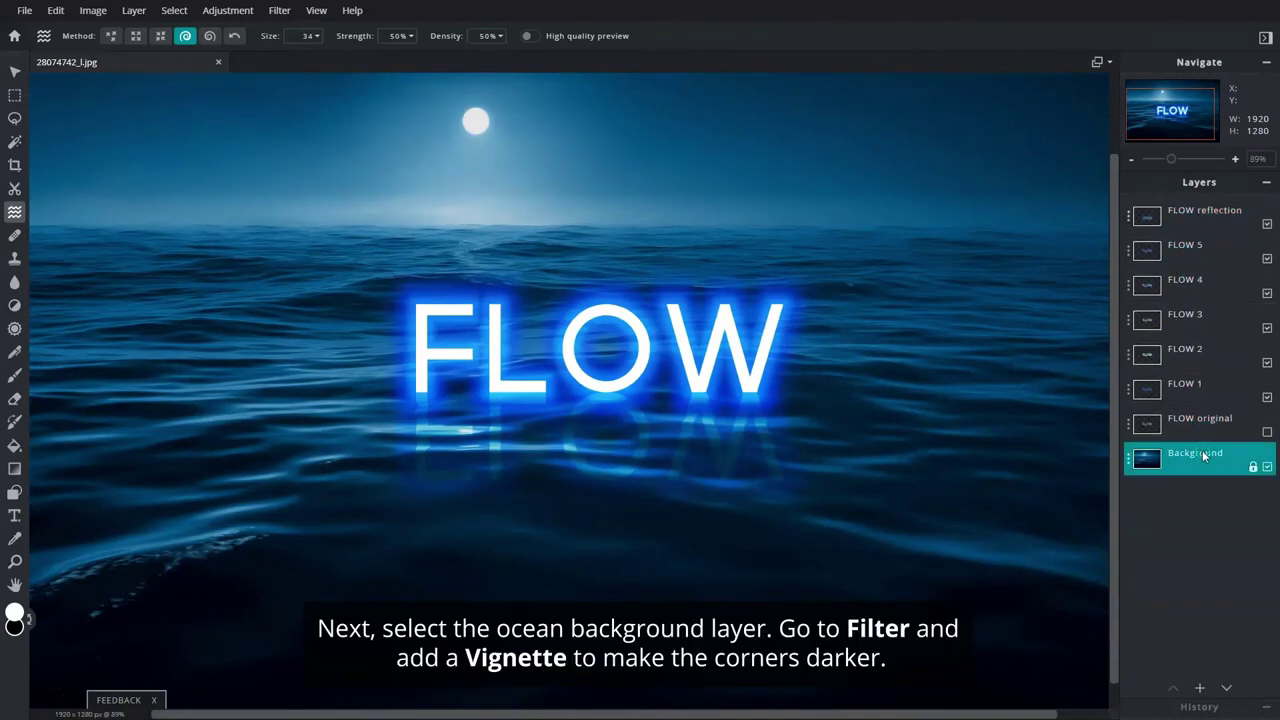
left_click(279, 10)
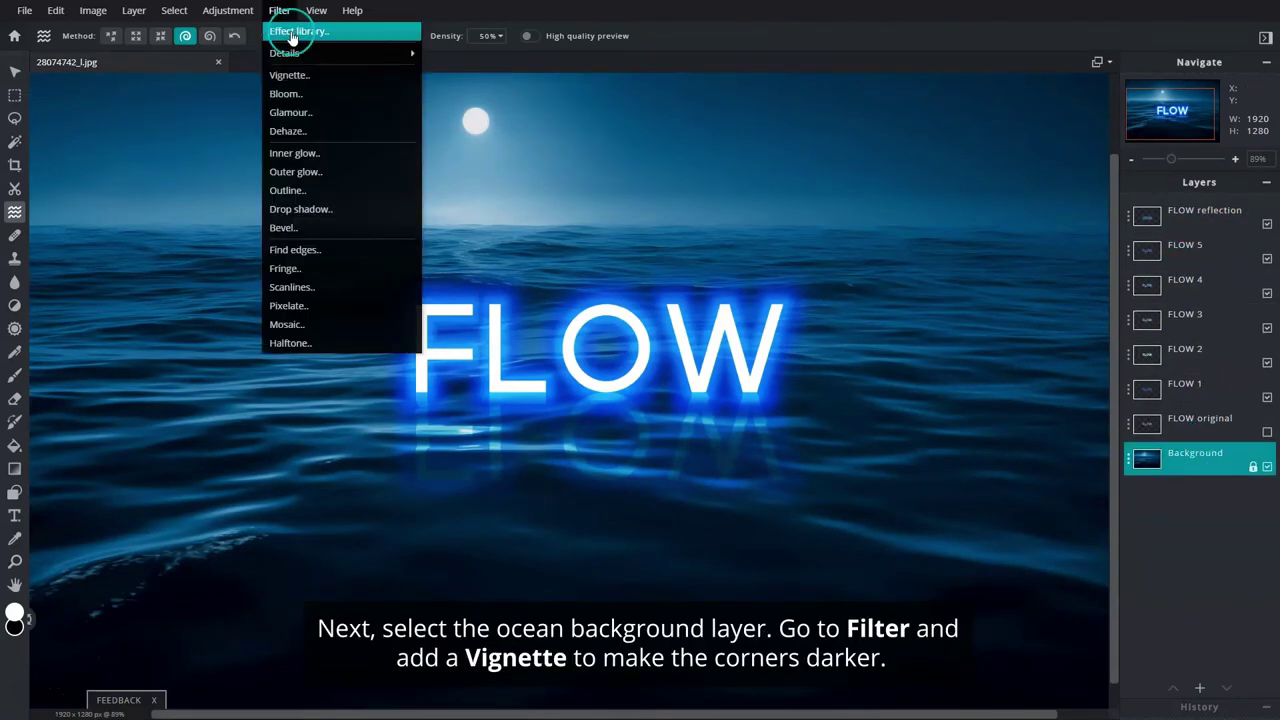
left_click(346, 76)
left_click_drag(929, 389, 1012, 391)
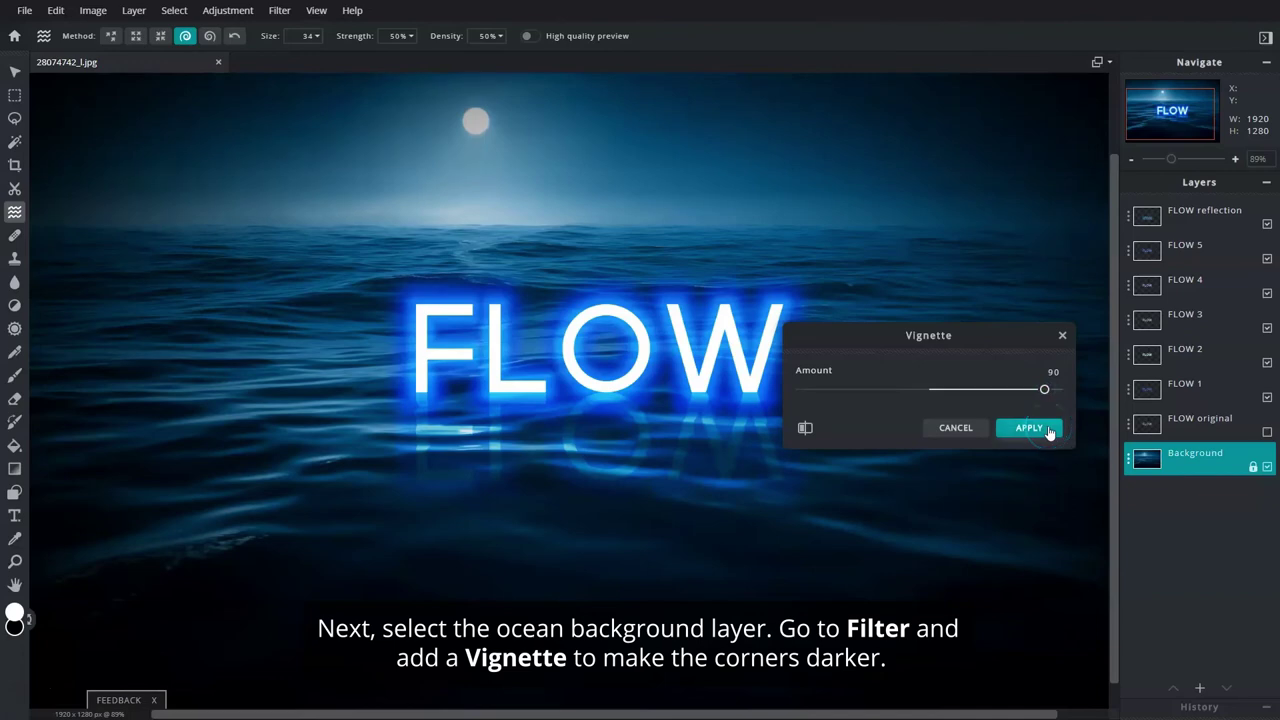
left_click(1048, 429)
Step: Unlock the ocean Background layer and duplicate it
double_click(1251, 474)
left_click(1131, 464)
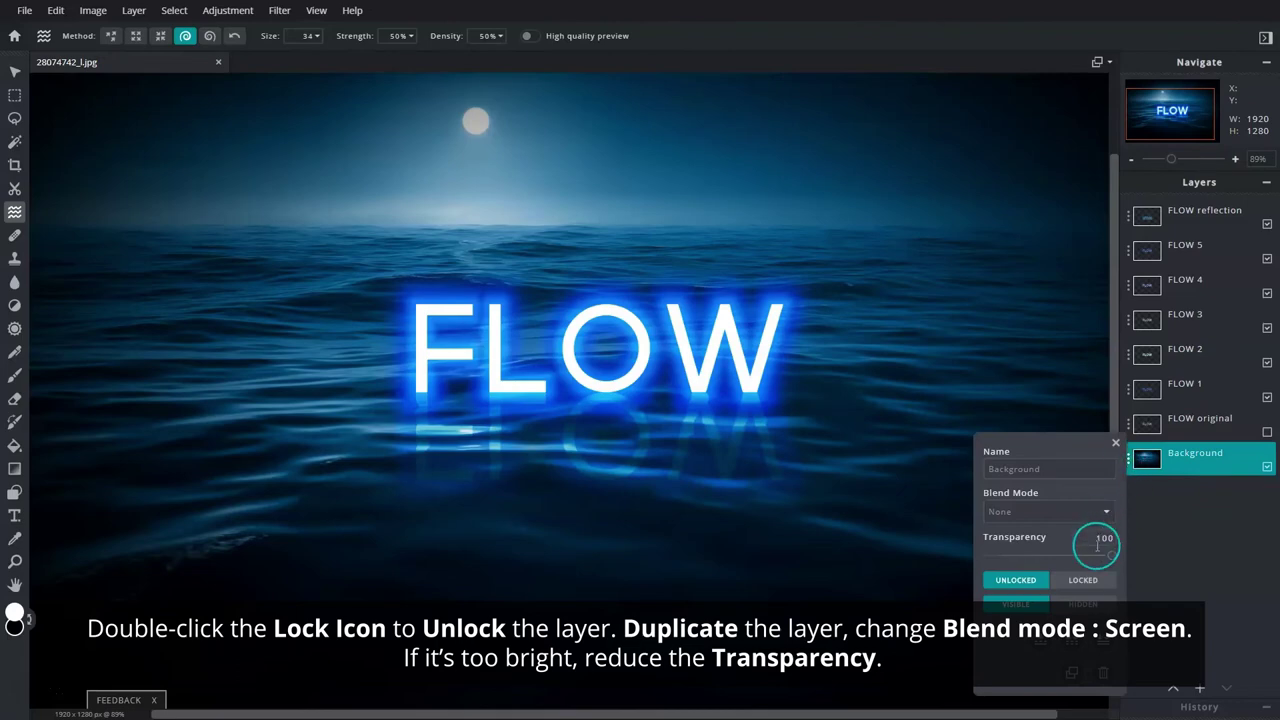
left_click(1074, 674)
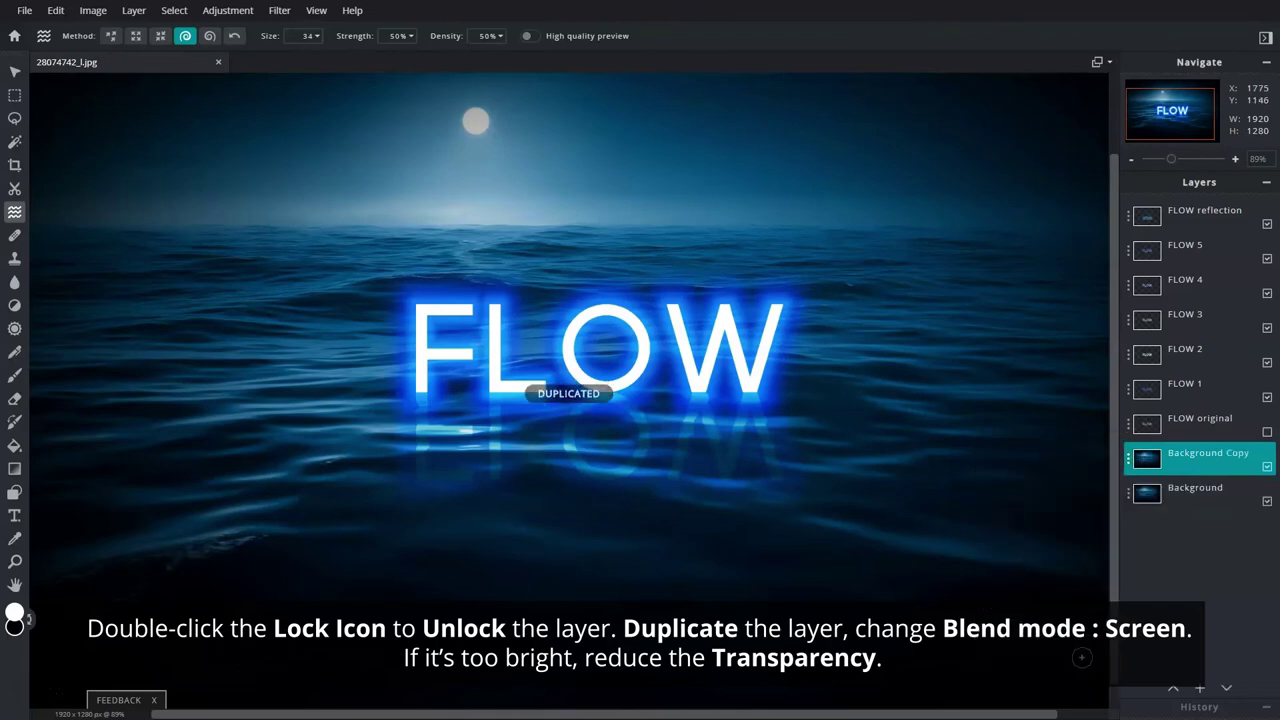
Step: Set the Background Copy layer to Screen blending with transparency lowered to about 25
left_click(1130, 466)
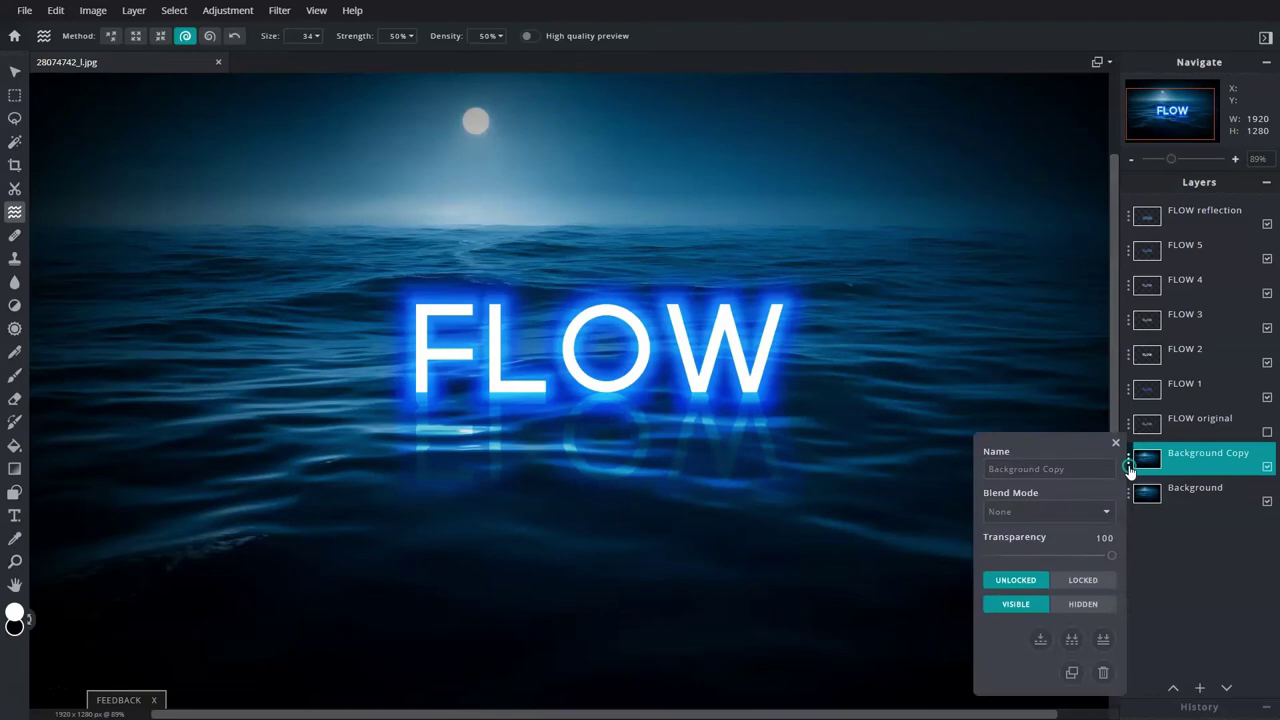
left_click(1106, 511)
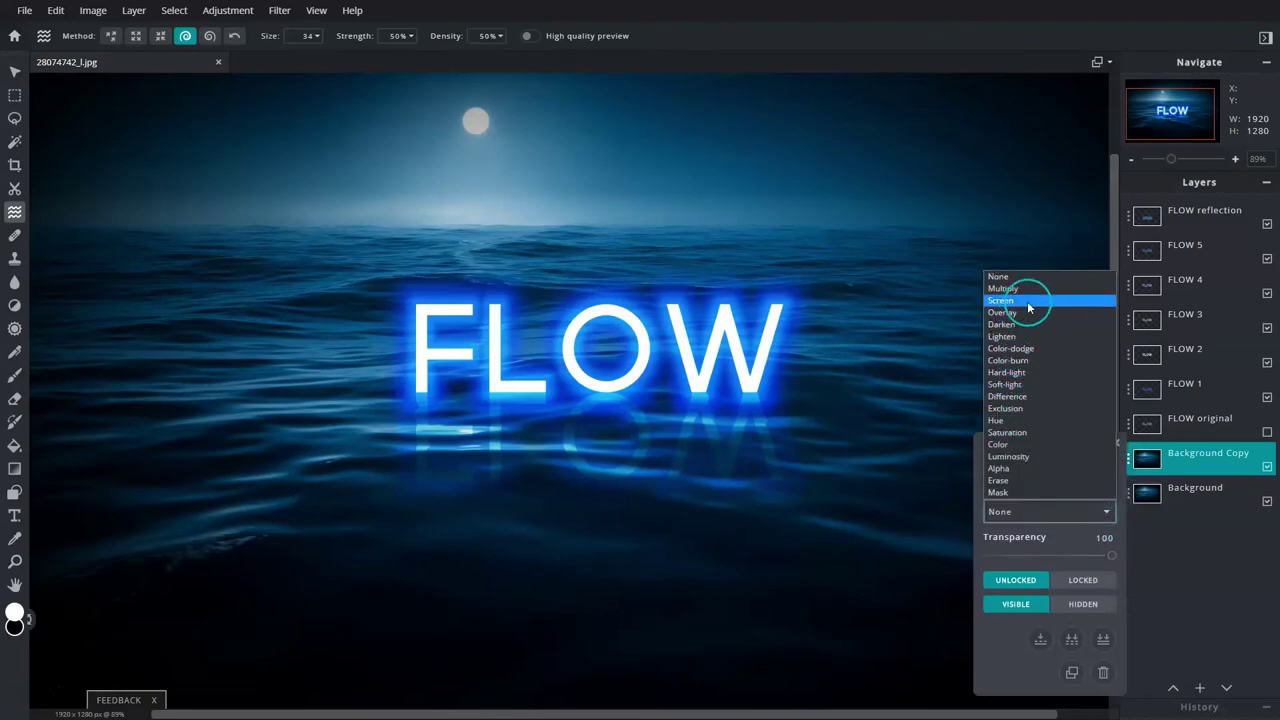
left_click(1027, 301)
left_click_drag(1111, 556, 1046, 557)
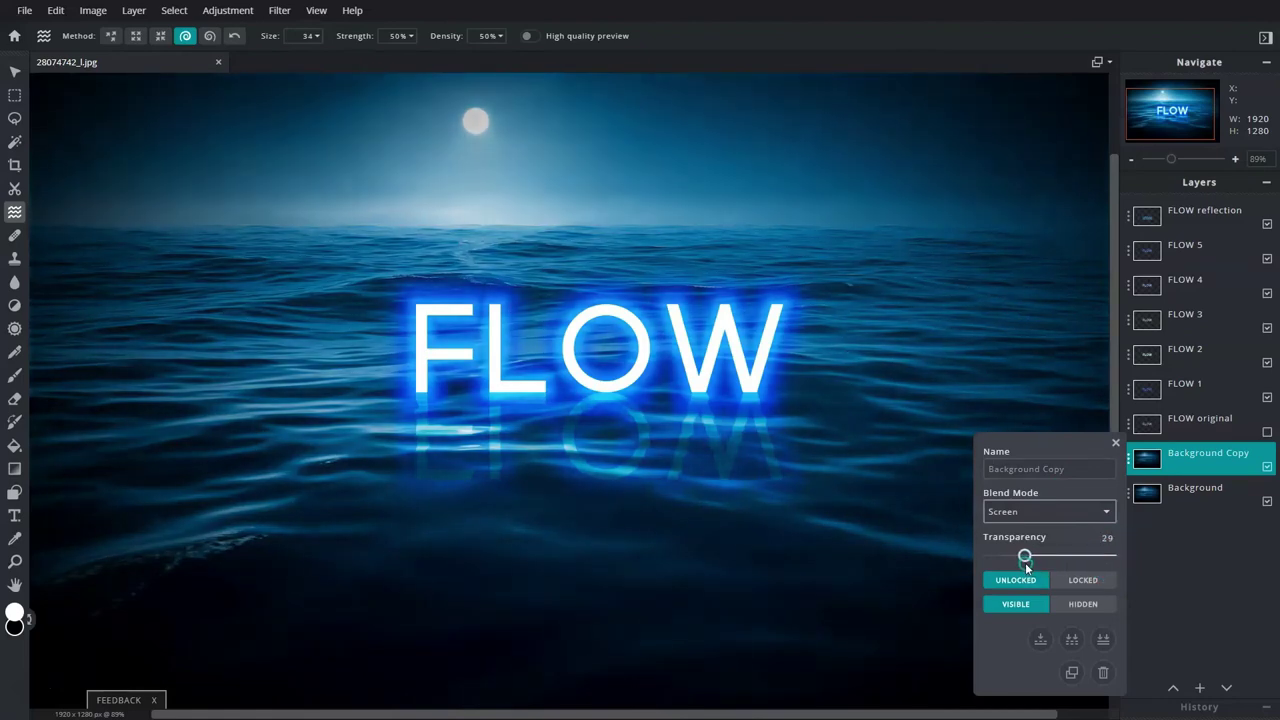
left_click(1115, 444)
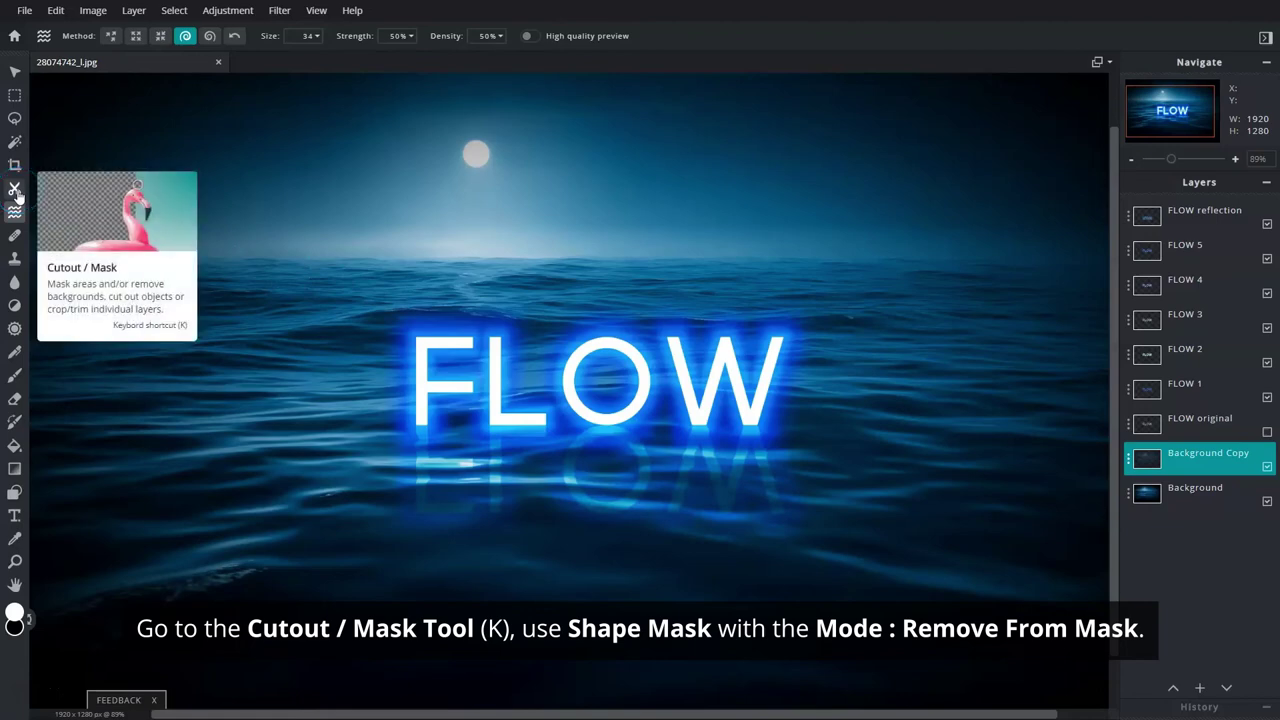
Step: Mask out the entire Background Copy with a Remove From Mask shape mask
left_click(17, 196)
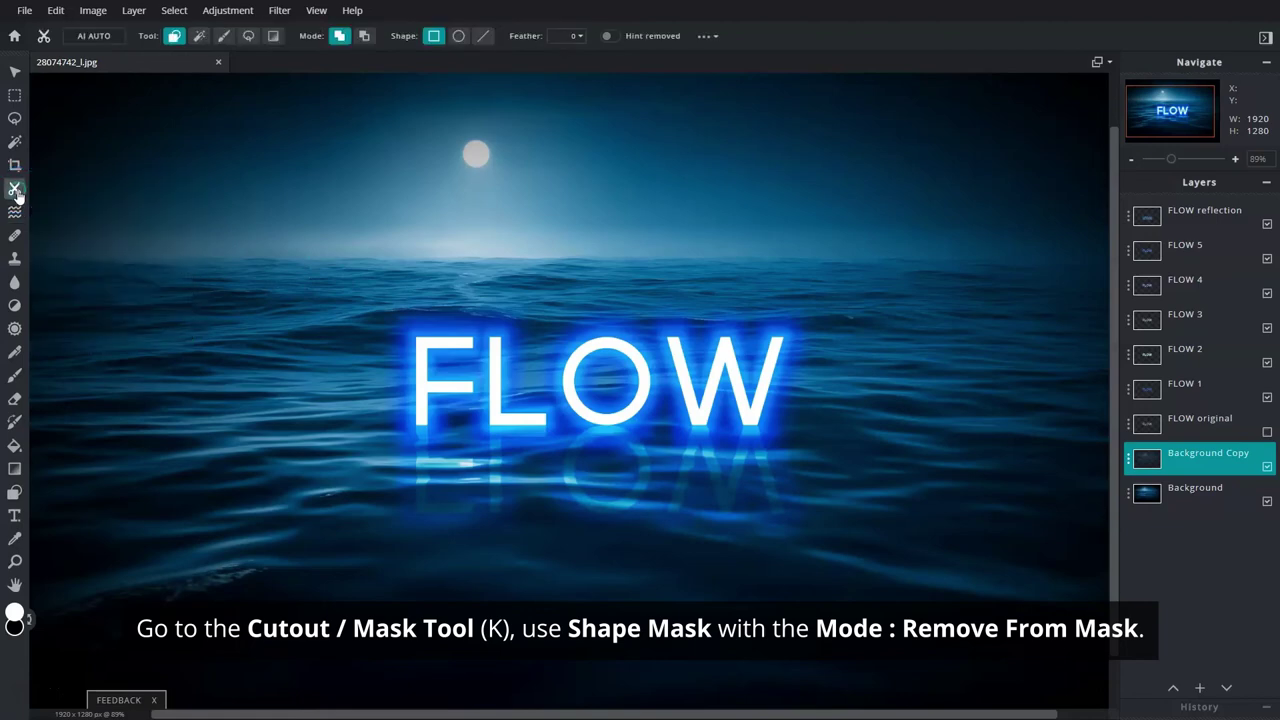
left_click(364, 36)
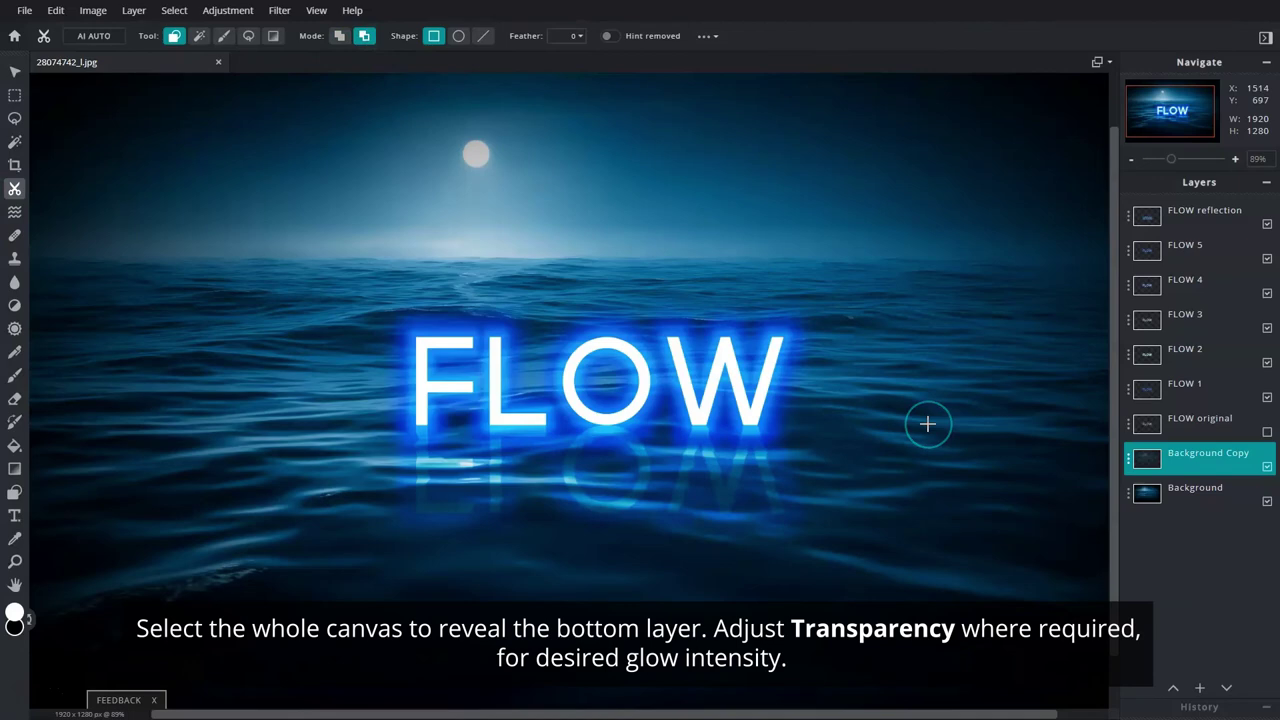
scroll(927, 424, "down", 3)
left_click_drag(207, 139, 714, 491)
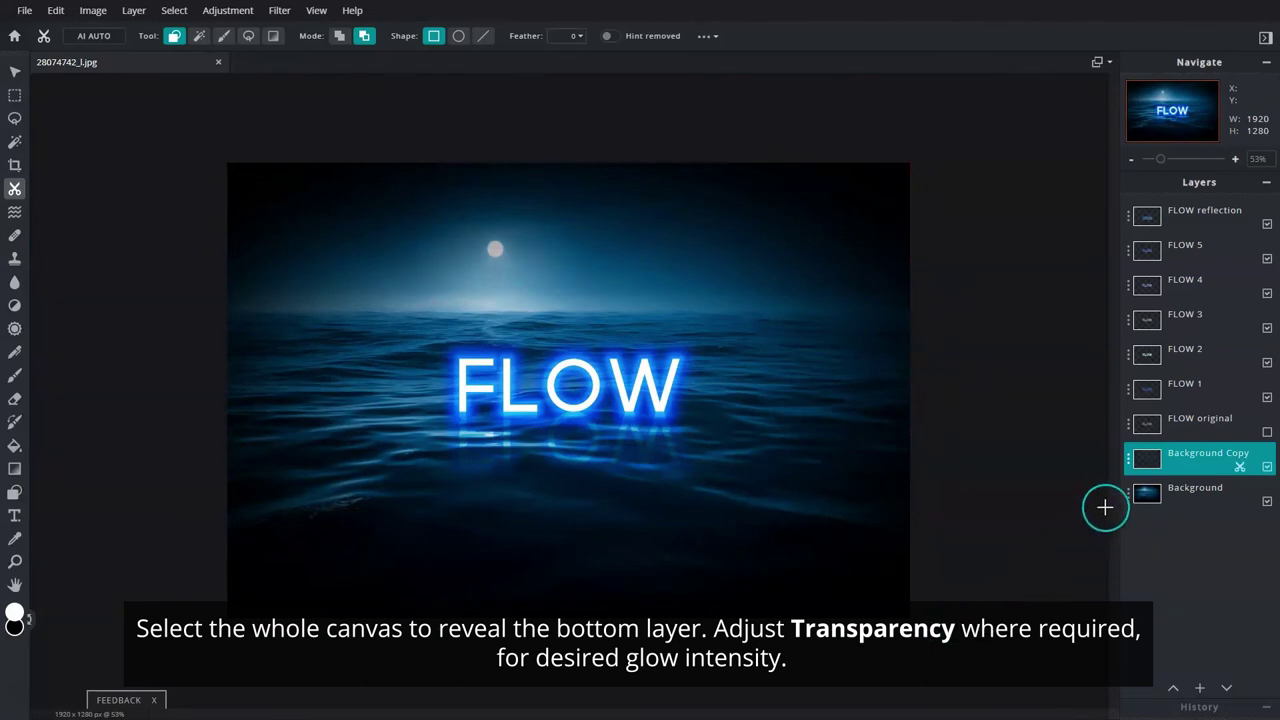
Step: Set the Background Copy layer's transparency to 68
left_click(1128, 463)
left_click_drag(1008, 555, 1022, 556)
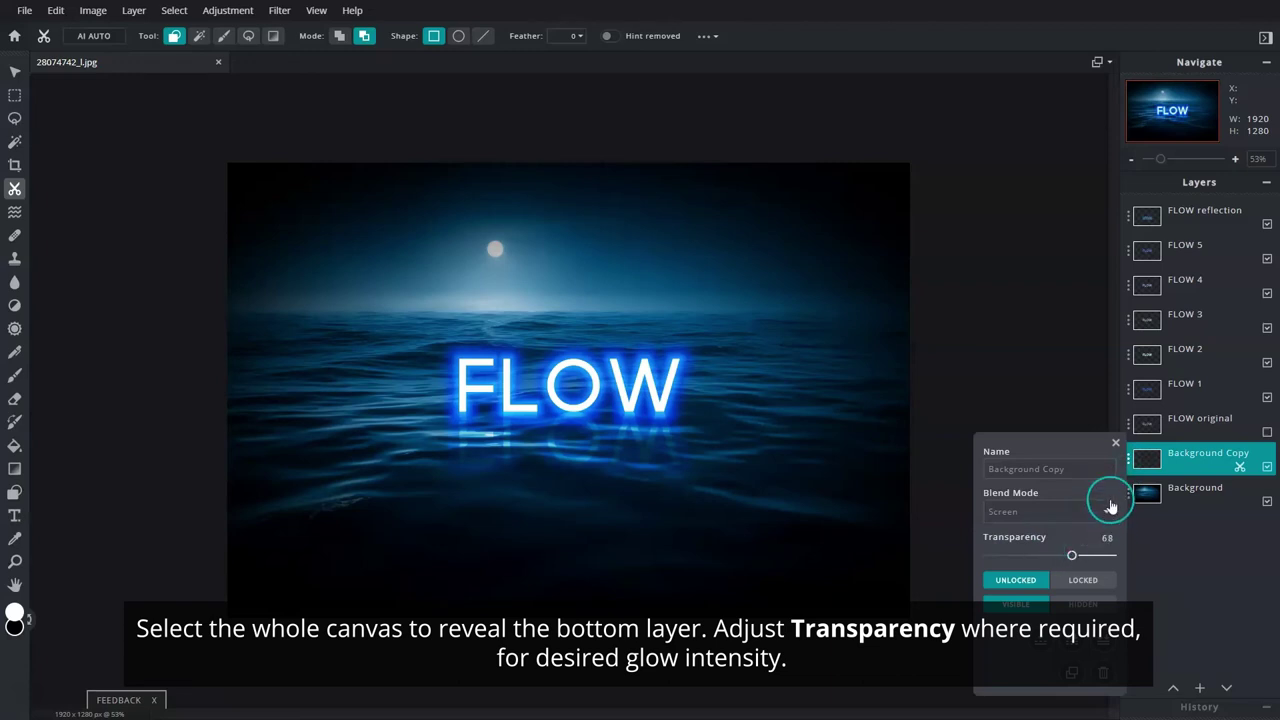
left_click(1116, 445)
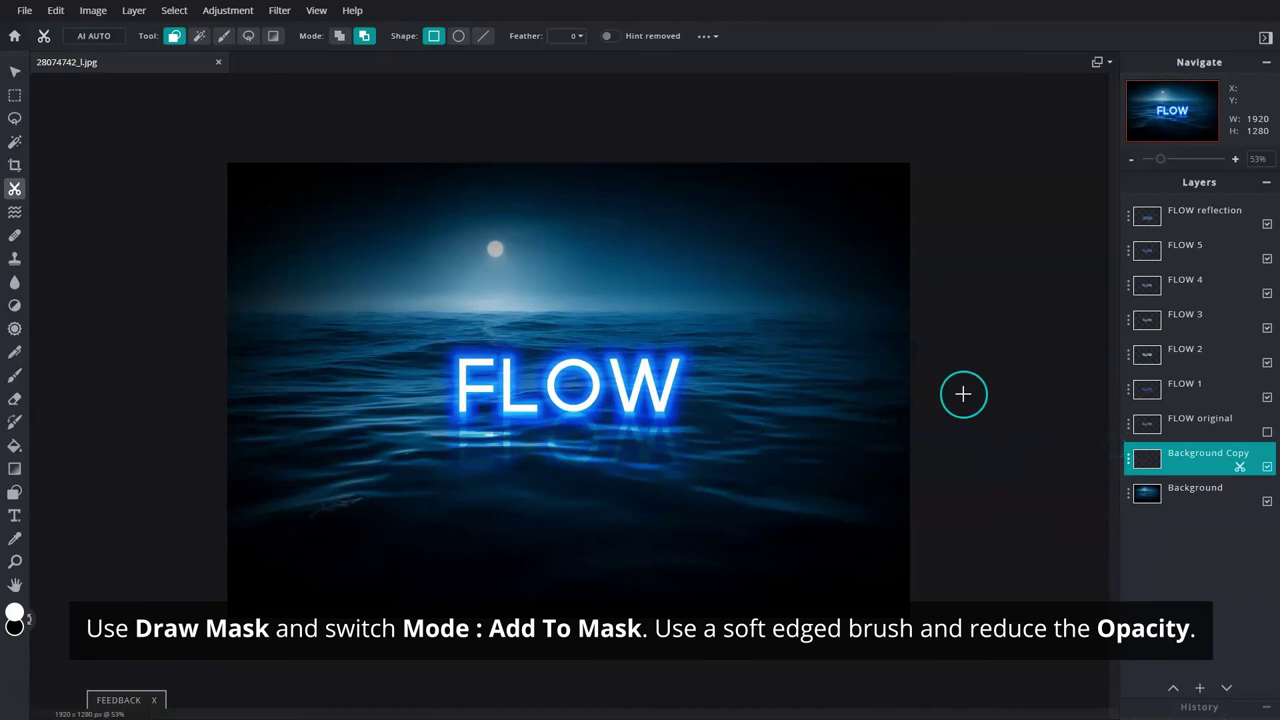
Step: Set up Draw Mask in Add To Mask mode with the soft 100 px brush
left_click(226, 38)
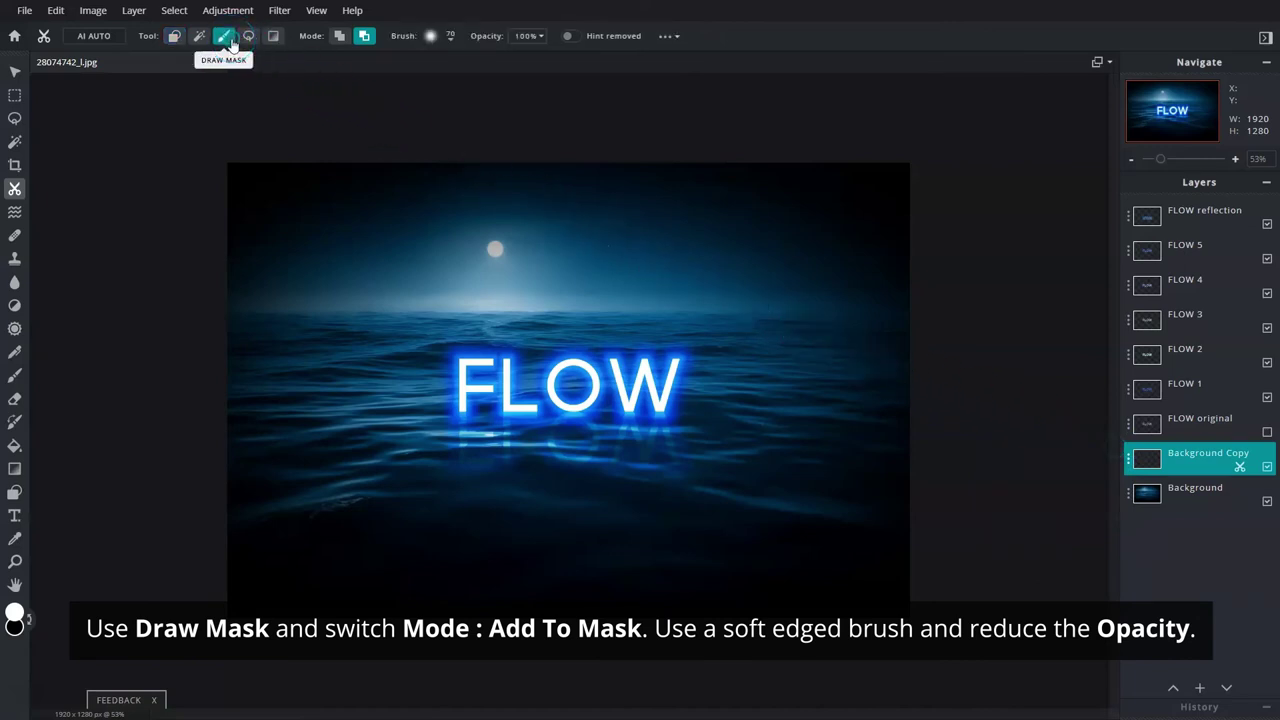
left_click(339, 40)
left_click(447, 38)
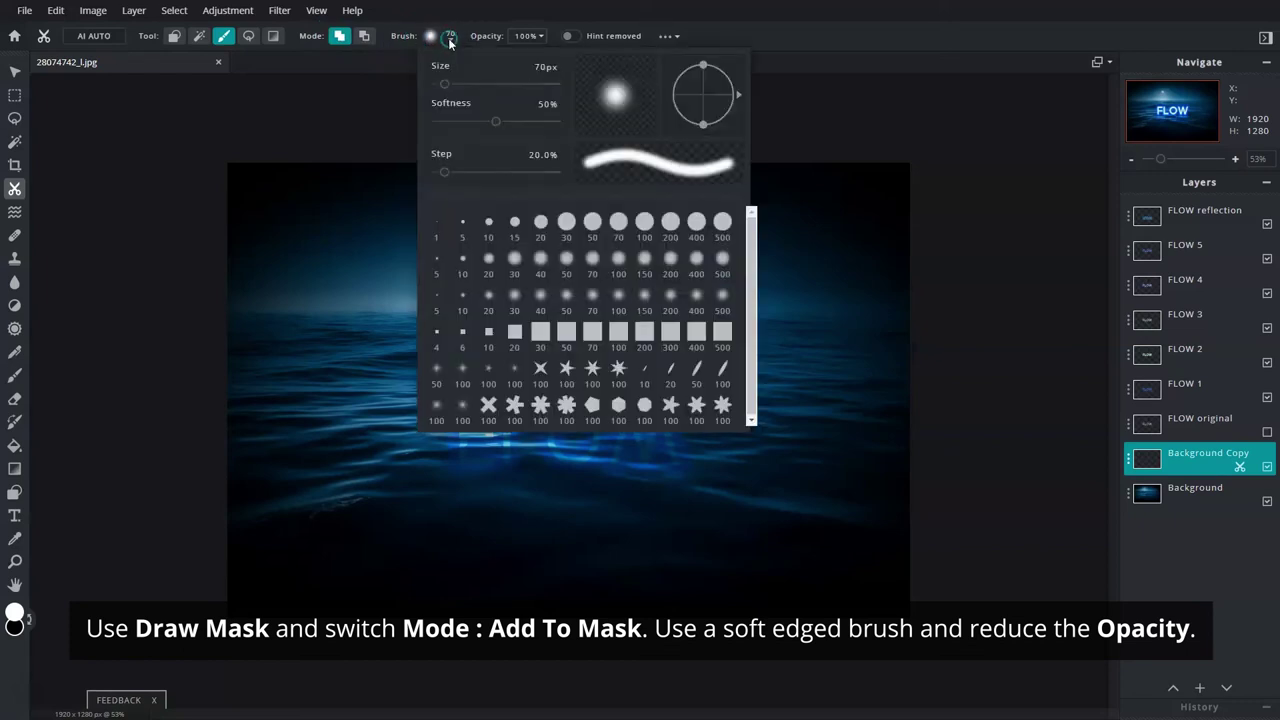
left_click(616, 298)
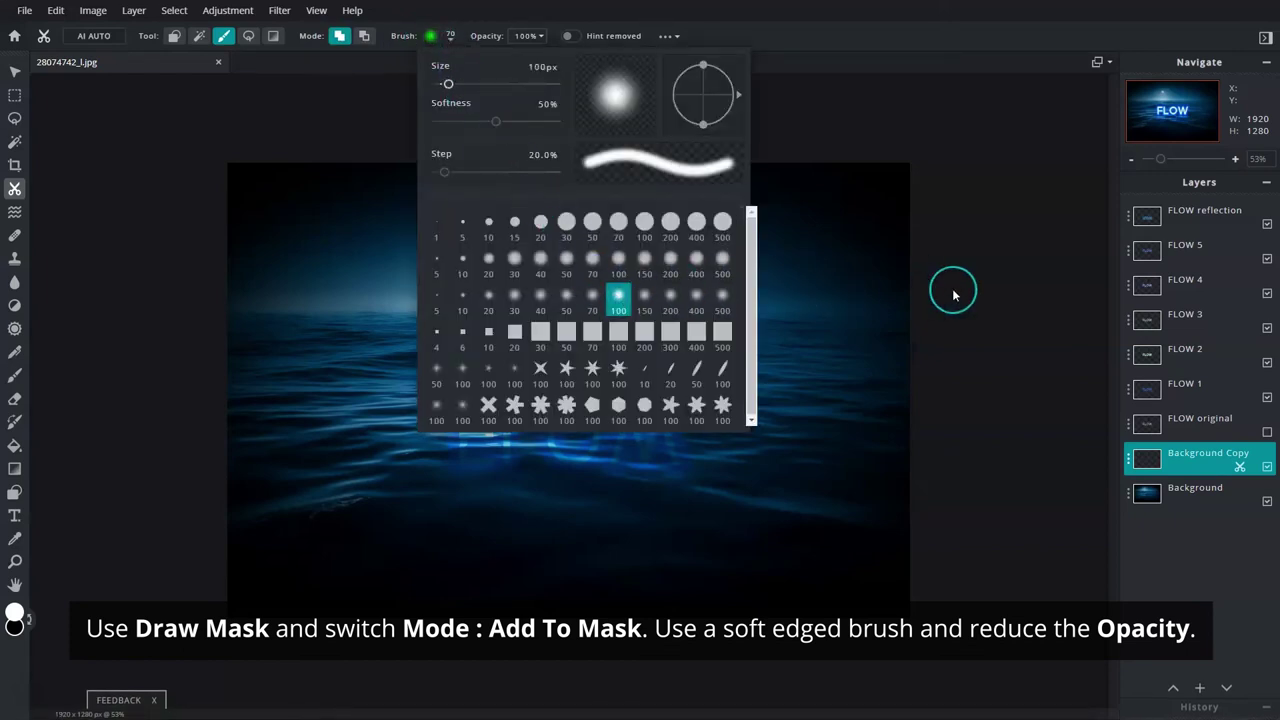
left_click(995, 295)
Step: Paint the glow back over the ripples beneath FLOW at 70% brush opacity
left_click(530, 36)
left_click_drag(542, 62, 531, 62)
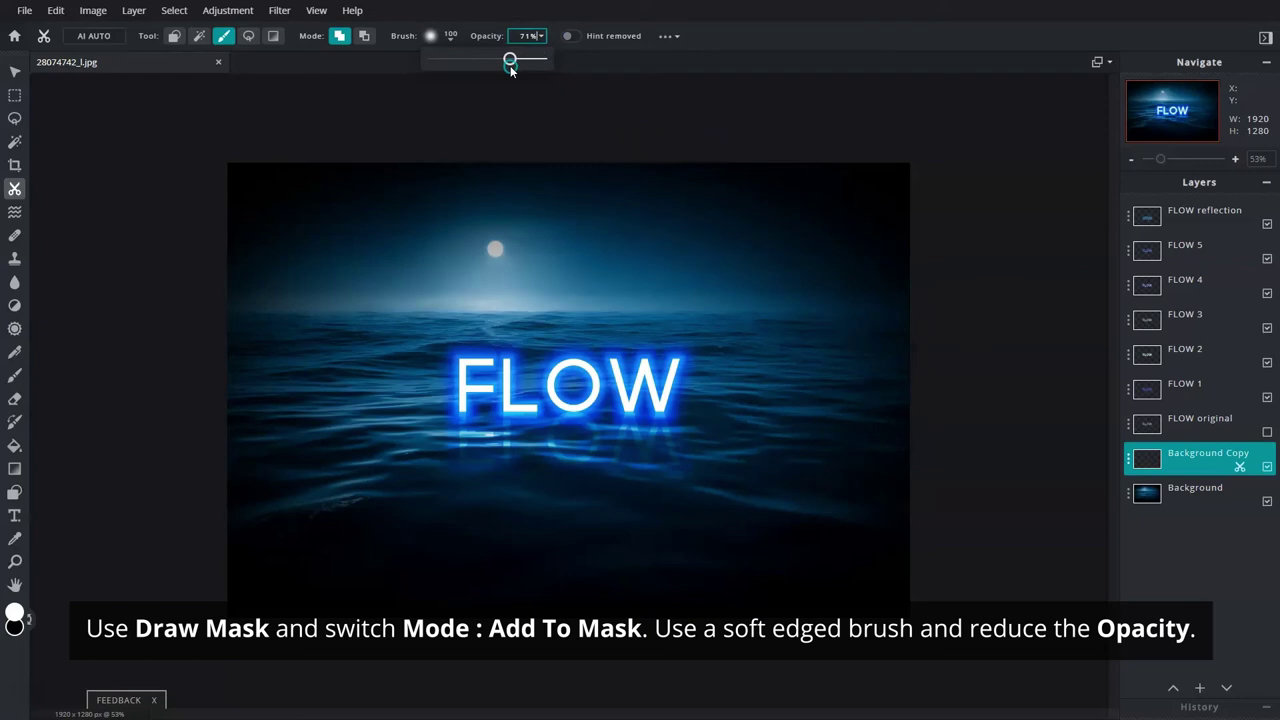
left_click(548, 88)
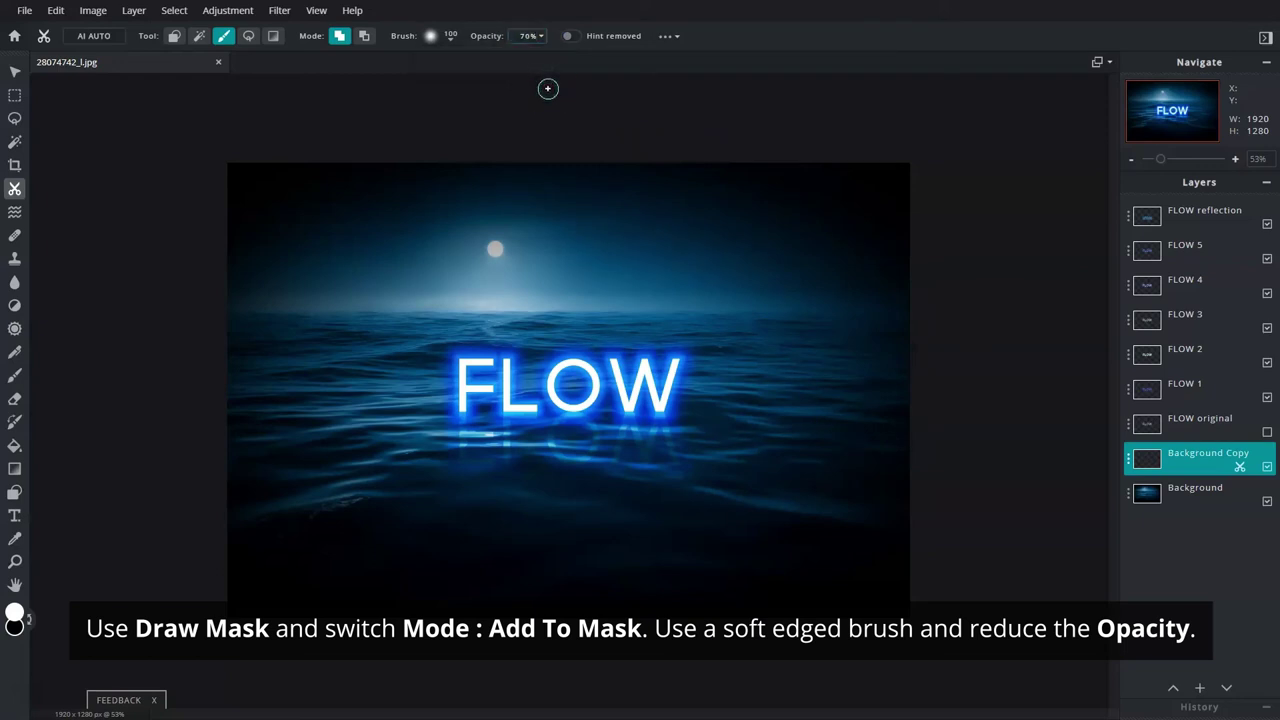
mouse_move(441, 437)
left_mouse_down()
mouse_move(602, 422)
mouse_move(617, 451)
mouse_move(437, 420)
mouse_move(452, 442)
mouse_move(689, 409)
mouse_move(671, 420)
mouse_move(686, 451)
mouse_move(700, 457)
mouse_move(709, 434)
mouse_move(471, 420)
mouse_move(516, 404)
left_mouse_up()
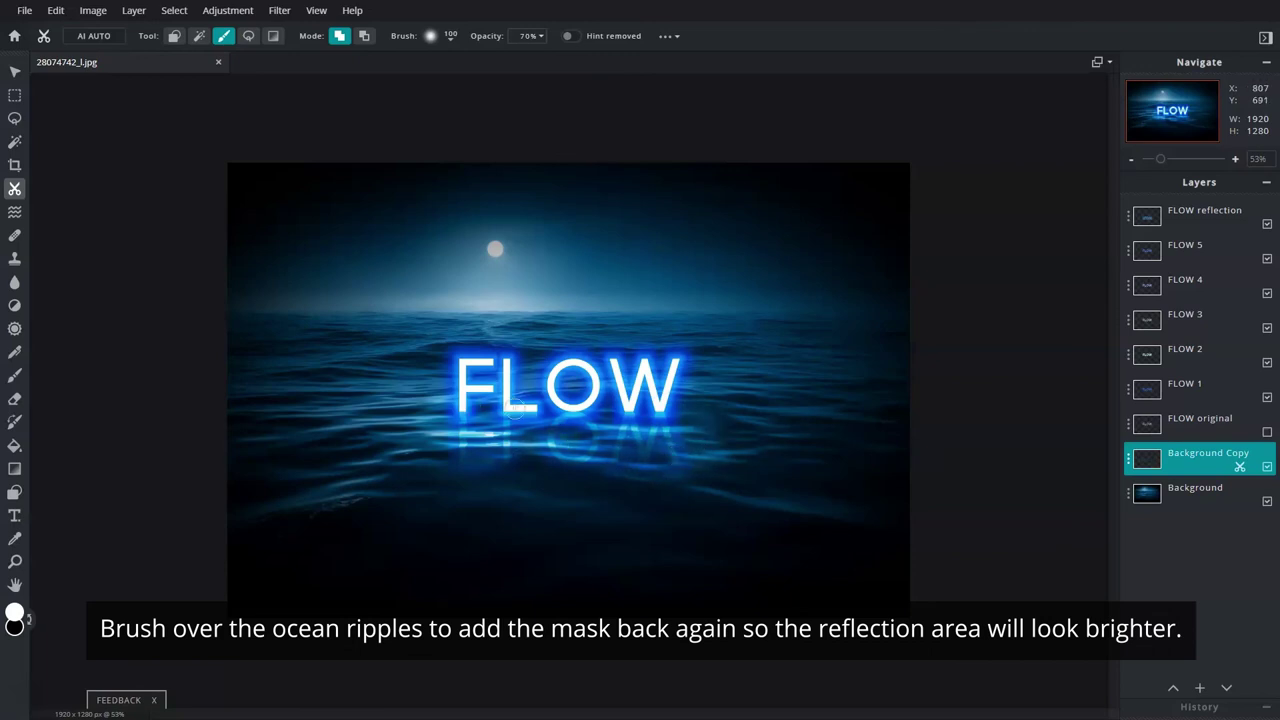
scroll(975, 454, "up", 2)
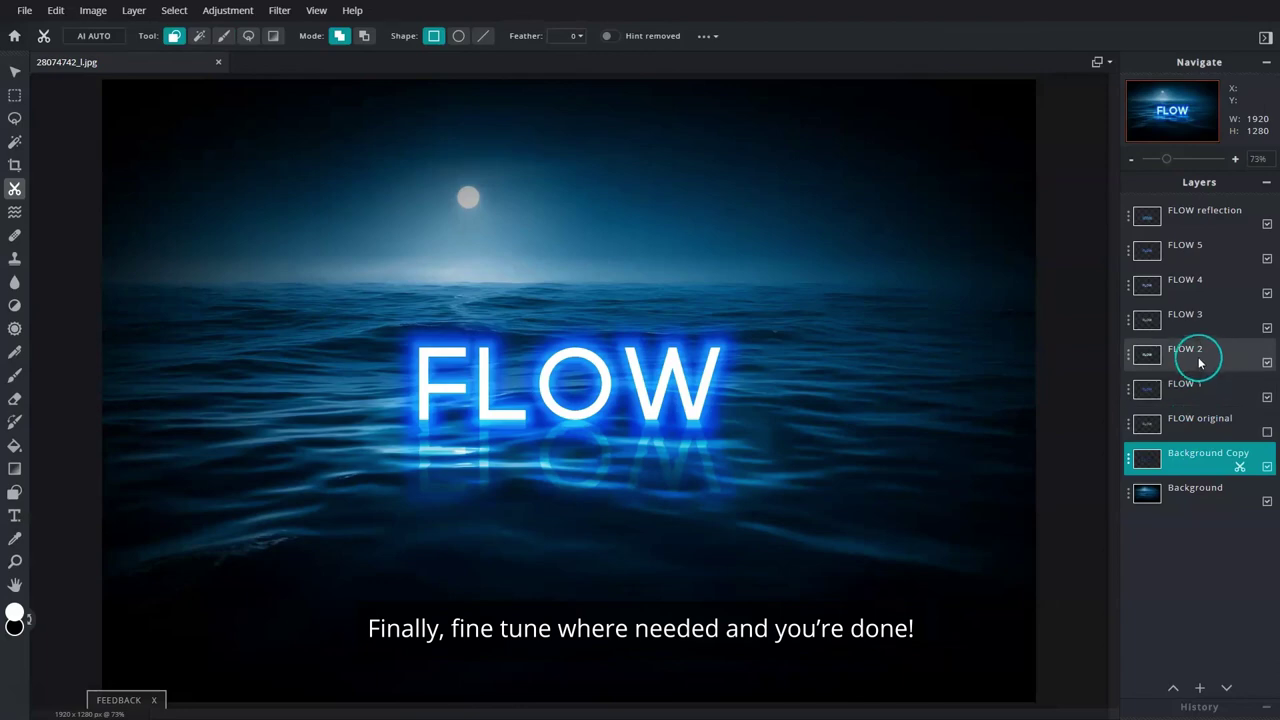
Step: Duplicate the FLOW 2 layer and set the copy's transparency to 80
left_click(1142, 357)
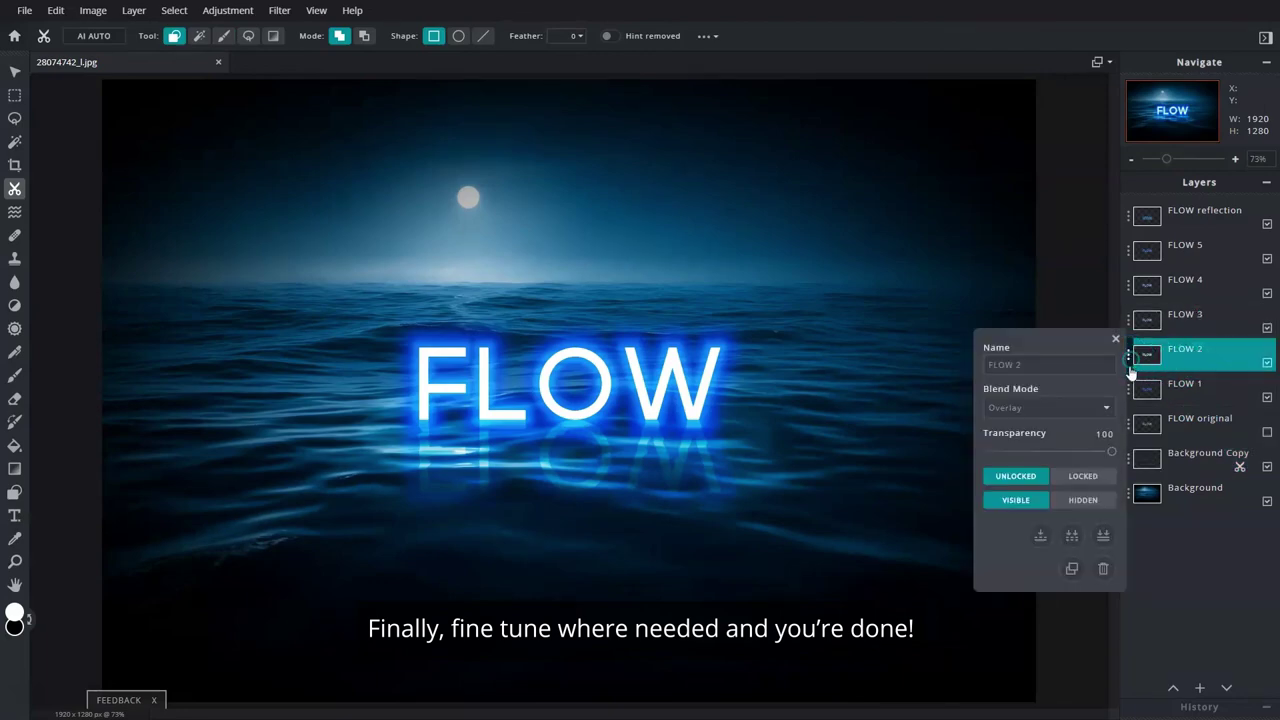
left_click(1073, 570)
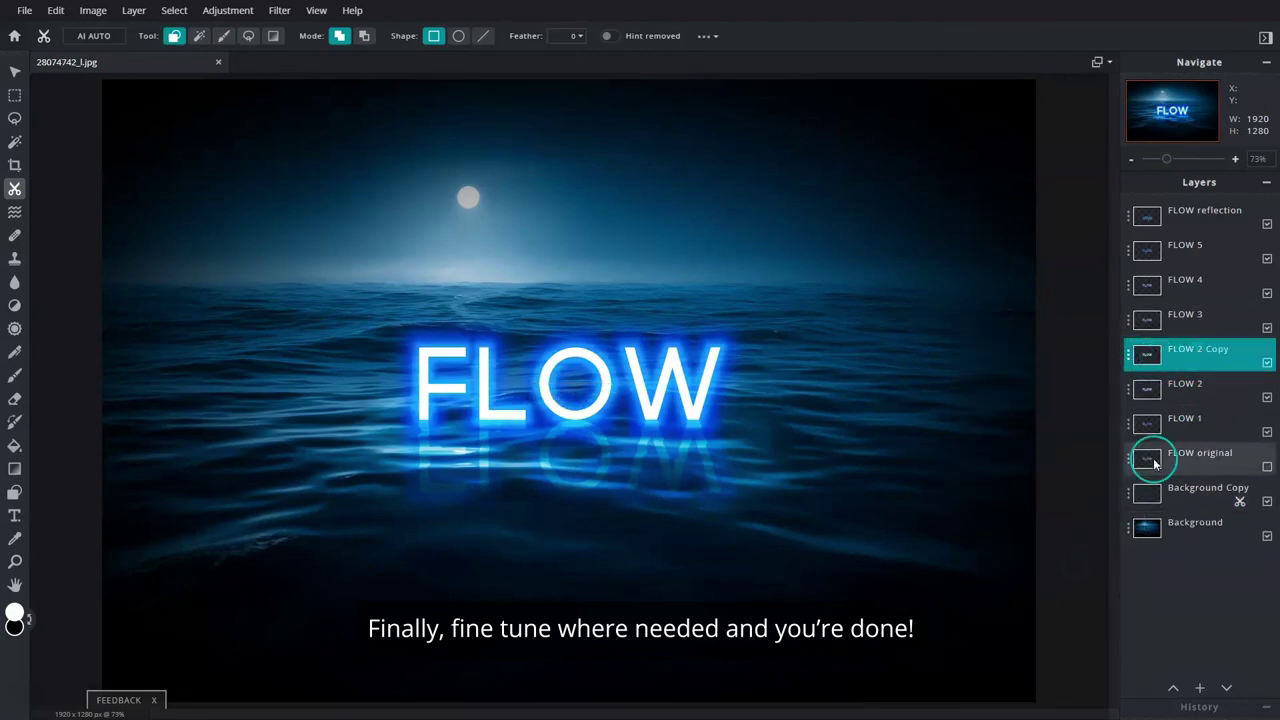
left_click(1140, 357)
left_click_drag(1111, 451, 1103, 453)
left_click(1116, 340)
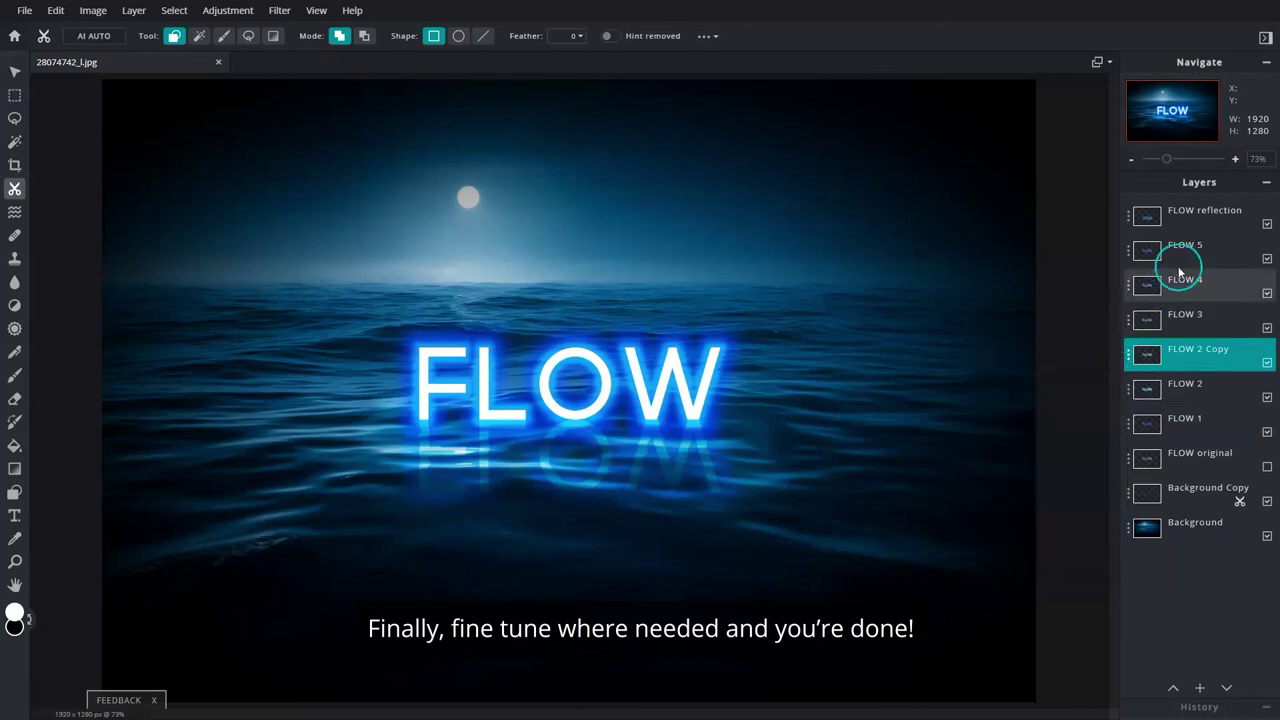
Step: Lower the FLOW reflection layer's transparency to 37
left_click(1130, 222)
left_click(1104, 294)
left_click_drag(1053, 317, 1040, 319)
left_click(1116, 200)
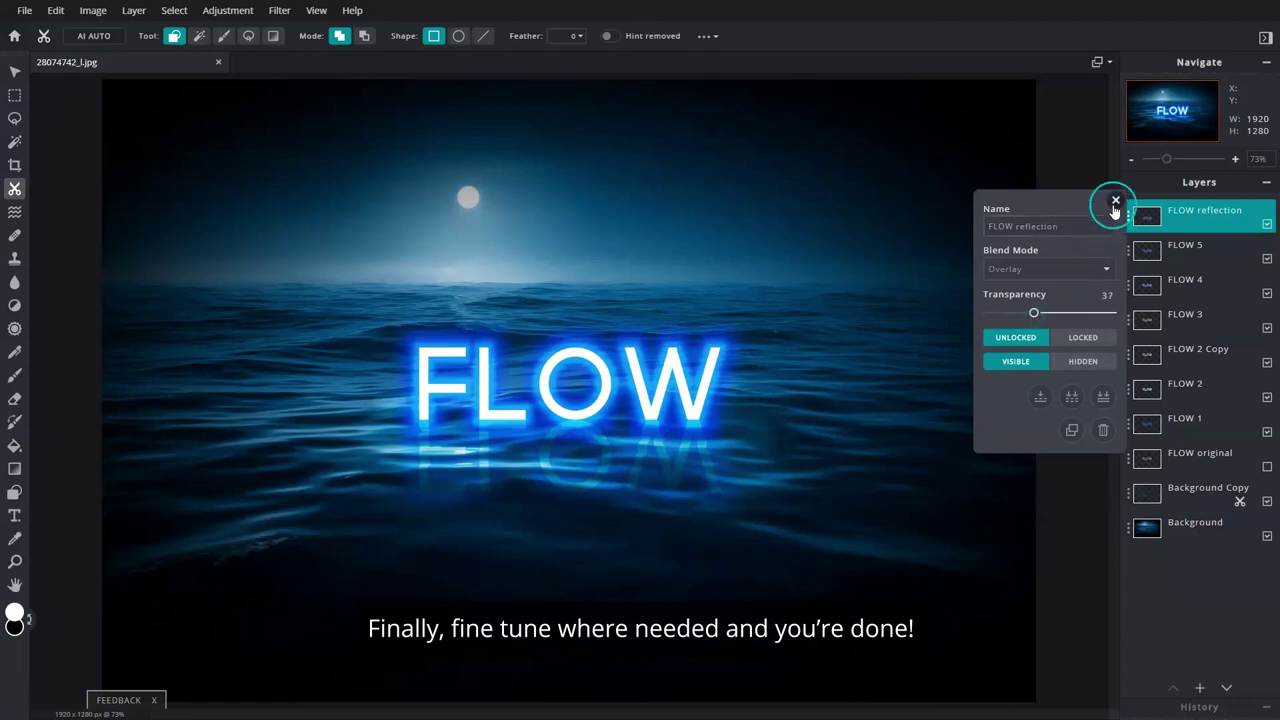